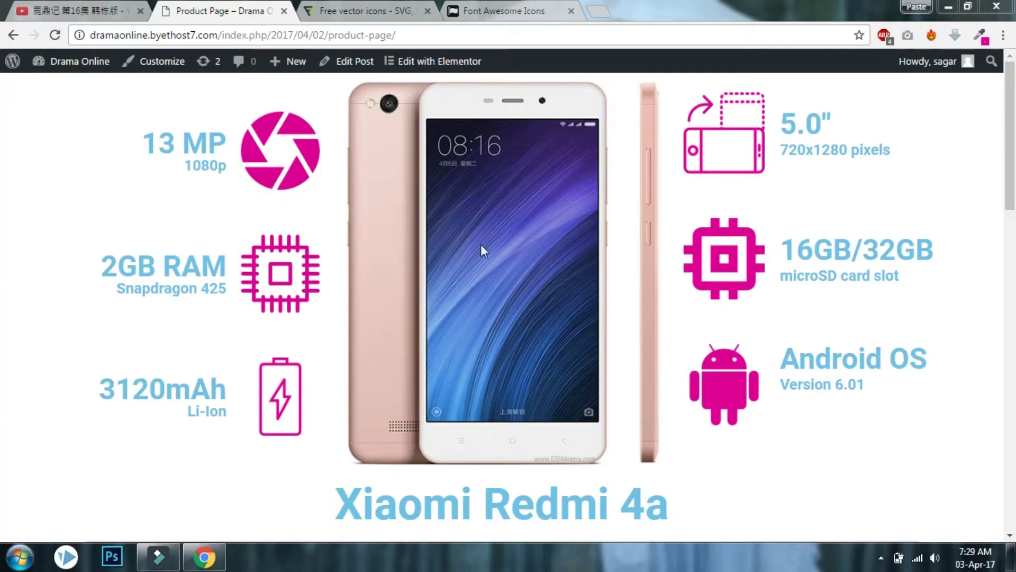
Open the product page for editing with Elementor and delete the placeholder image and the anchor widget below the Xiaomi Redmi 4a heading
left_click(440, 62)
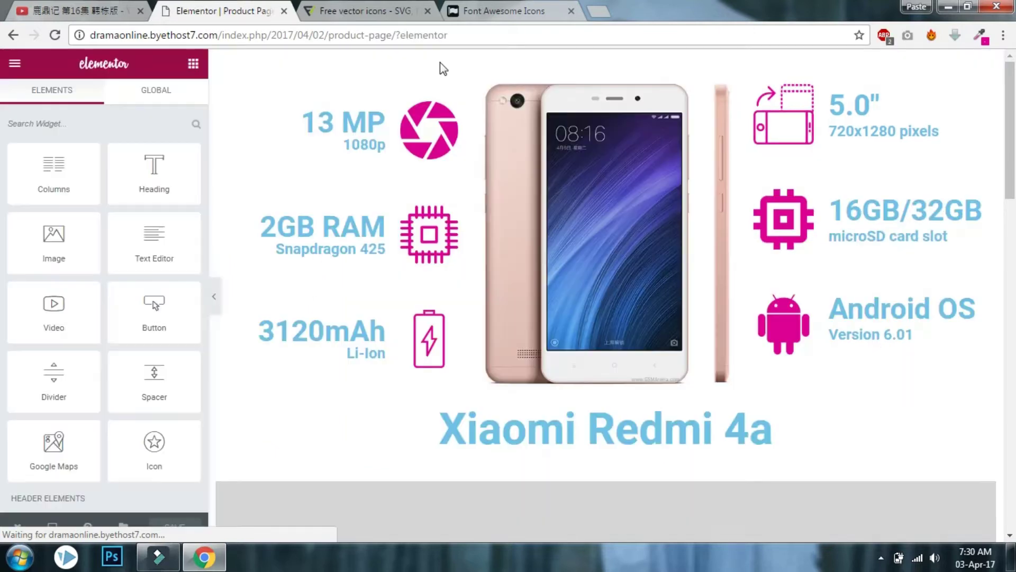
scroll(481, 156, "down", 3)
scroll(481, 156, "up", 2)
scroll(481, 159, "down", 6)
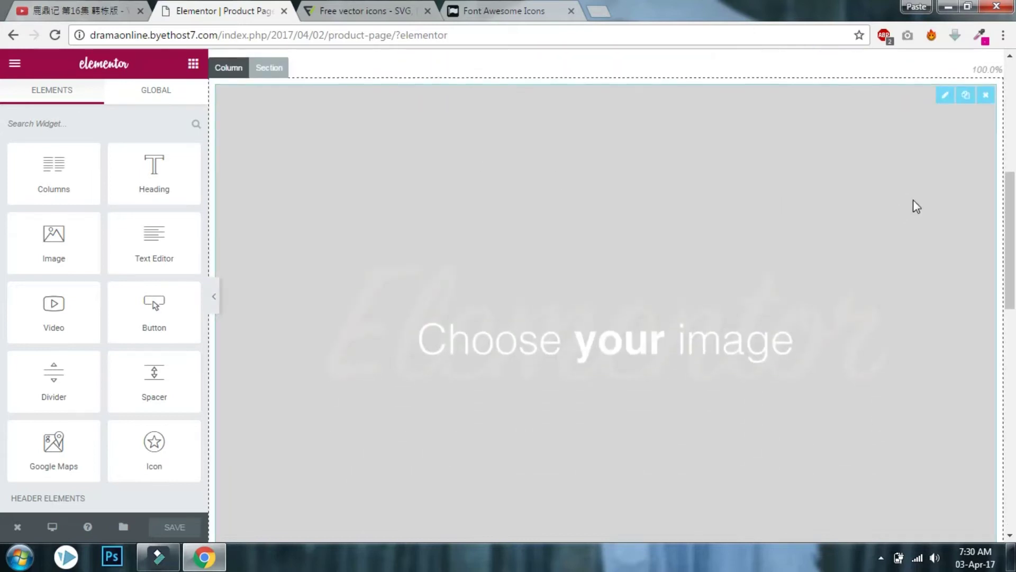
scroll(916, 208, "up", 3)
left_click(986, 244)
left_click(564, 271)
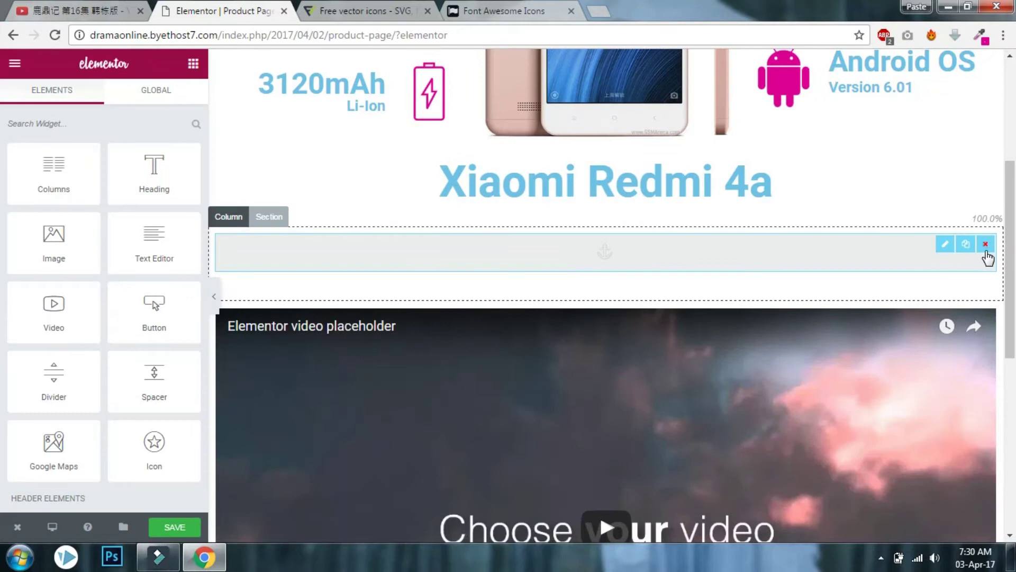
left_click(986, 245)
left_click(618, 262)
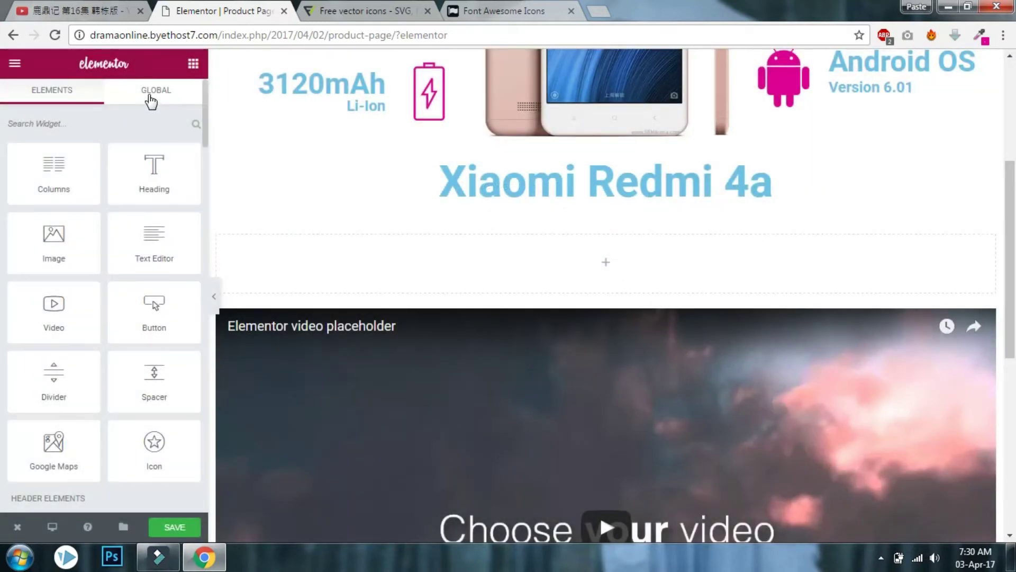
Add an Icon widget to the emptied area under the Xiaomi Redmi 4a heading and open its icon list
left_click_drag(154, 448, 407, 211)
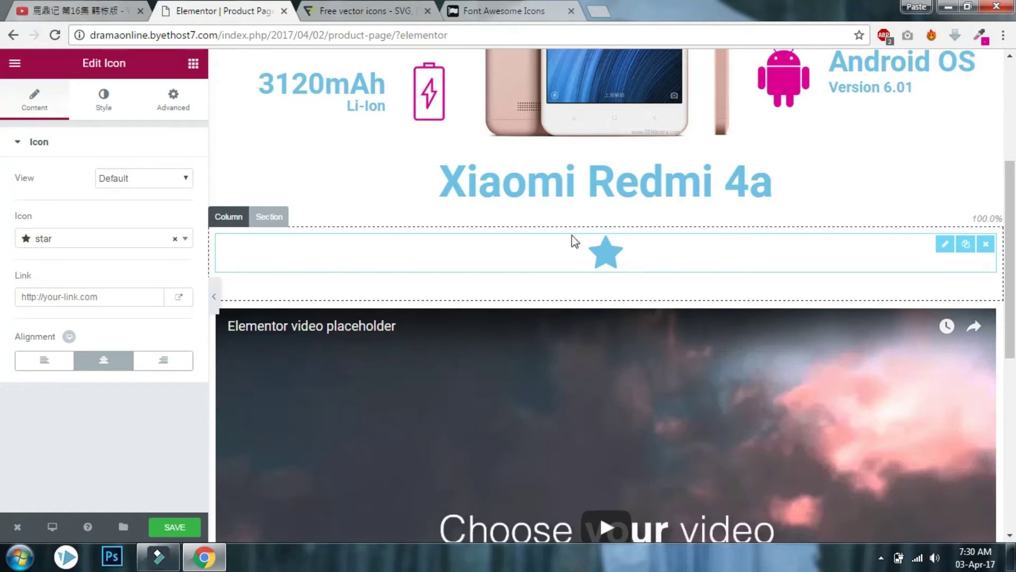
left_click(66, 241)
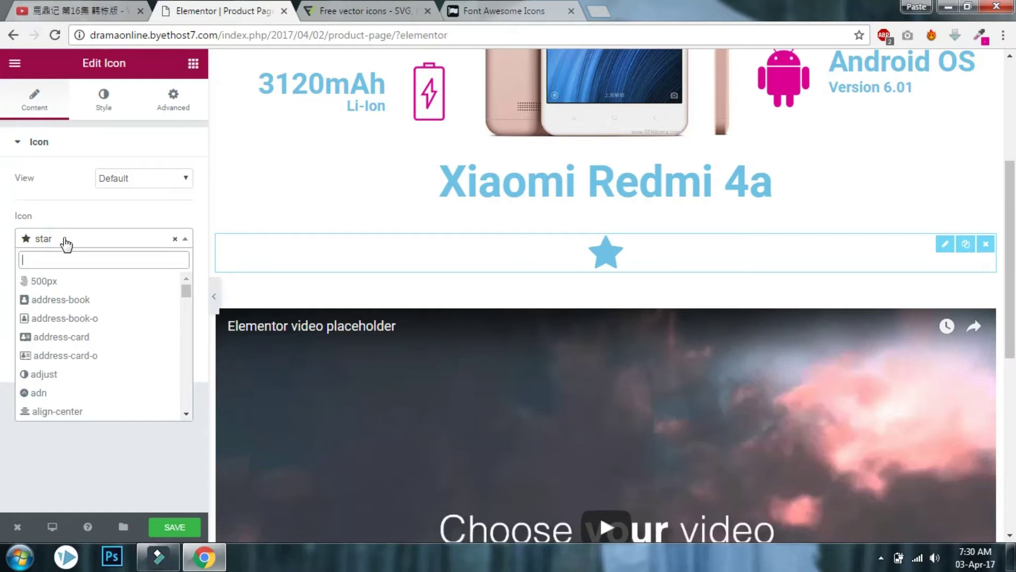
scroll(62, 286, "down", 6)
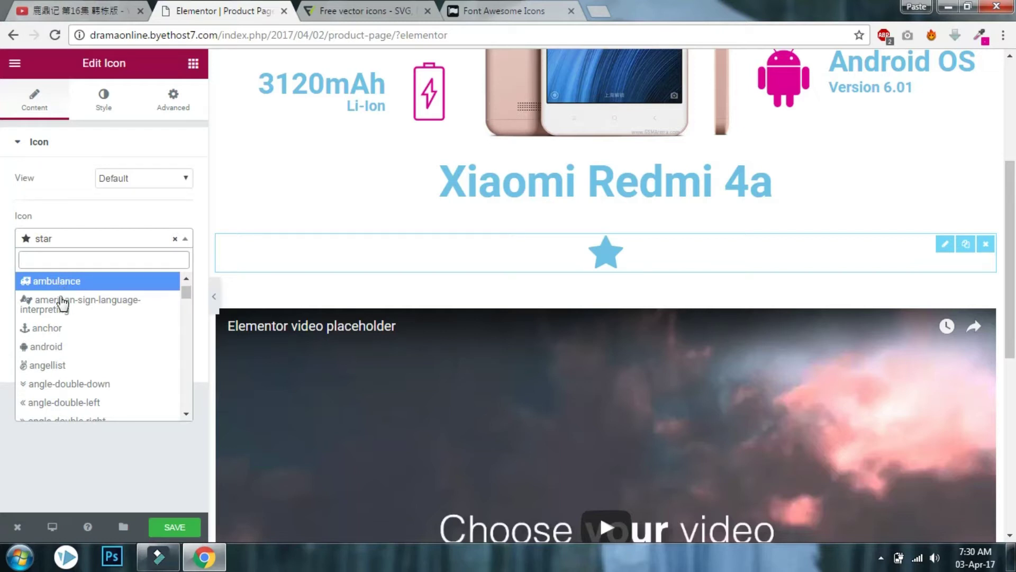
Browse the Web Application Icons on the Font Awesome page and compare them with the Icon widget's list in Elementor
left_click(539, 12)
scroll(349, 257, "up", 3)
scroll(348, 254, "up", 4)
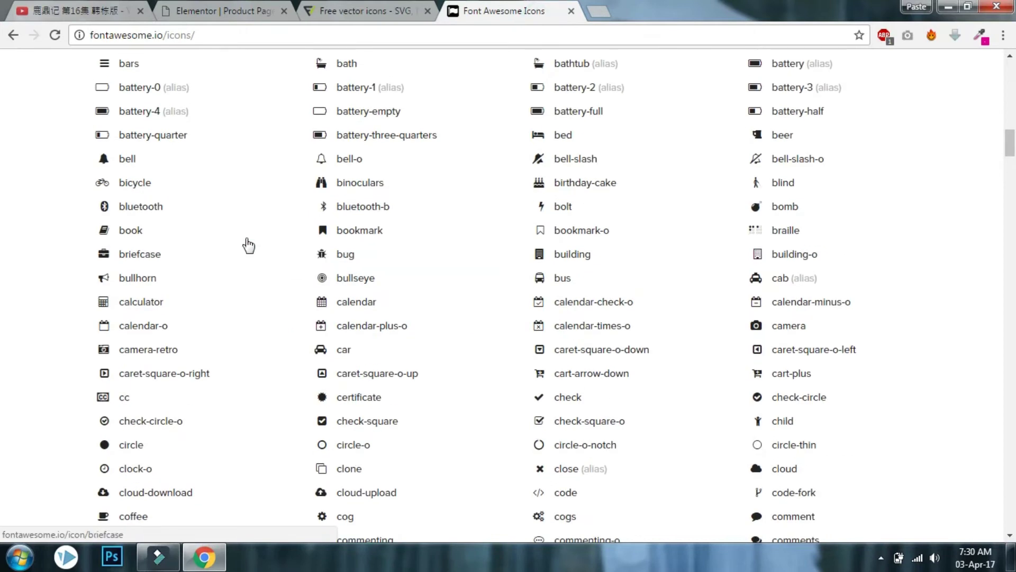
scroll(403, 294, "down", 2)
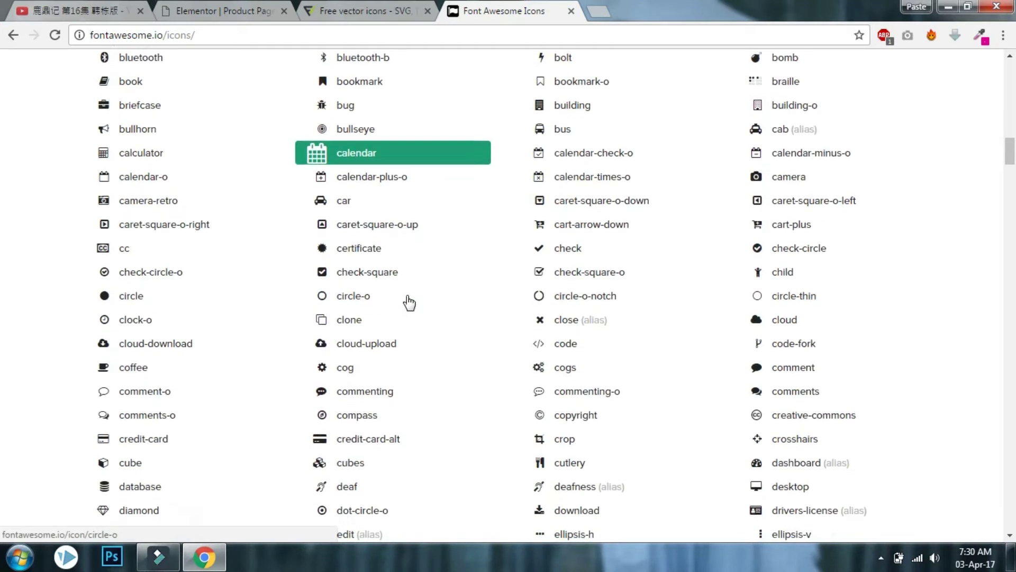
scroll(408, 299, "up", 6)
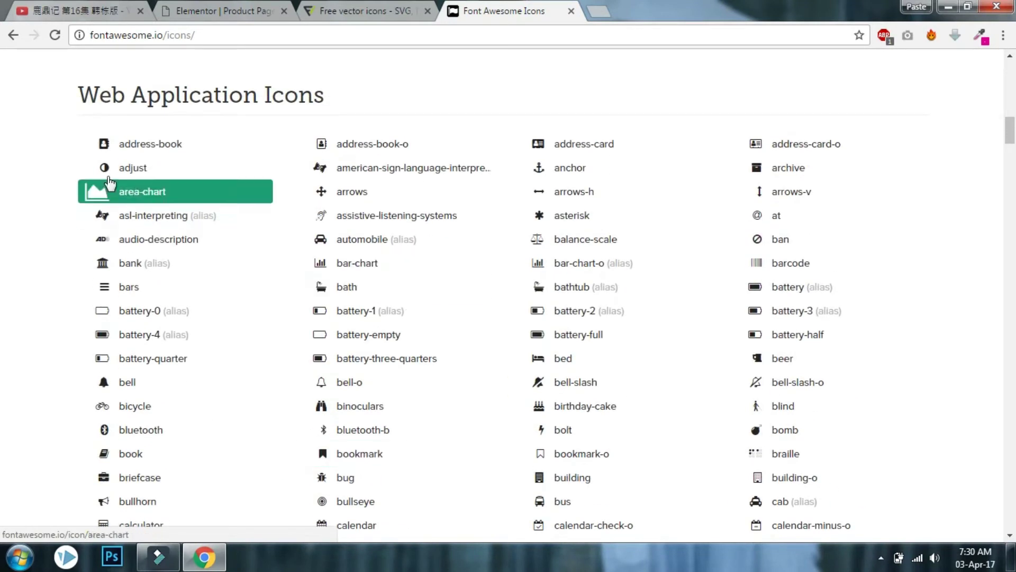
scroll(552, 204, "down", 9)
scroll(652, 244, "down", 10)
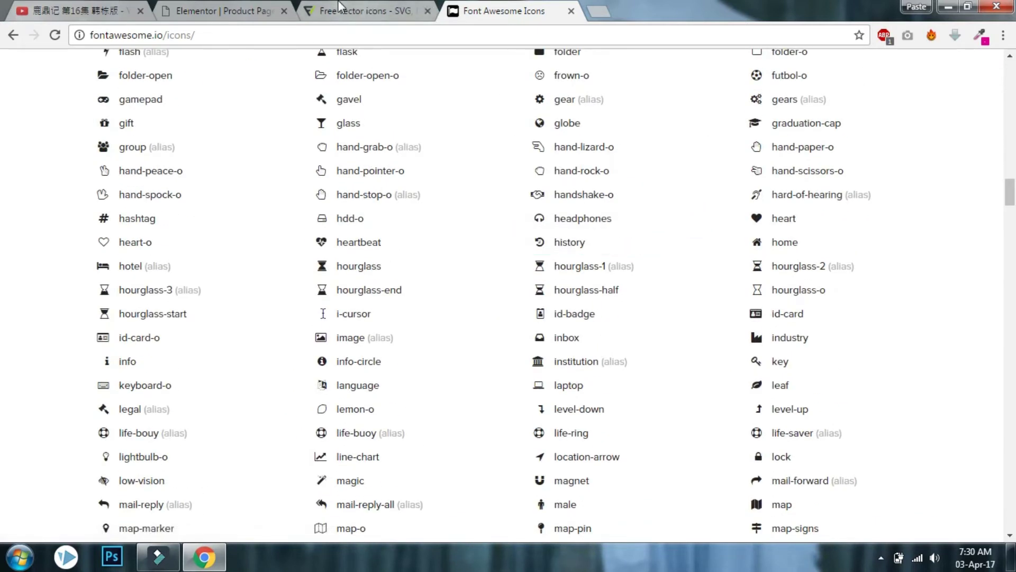
left_click(263, 7)
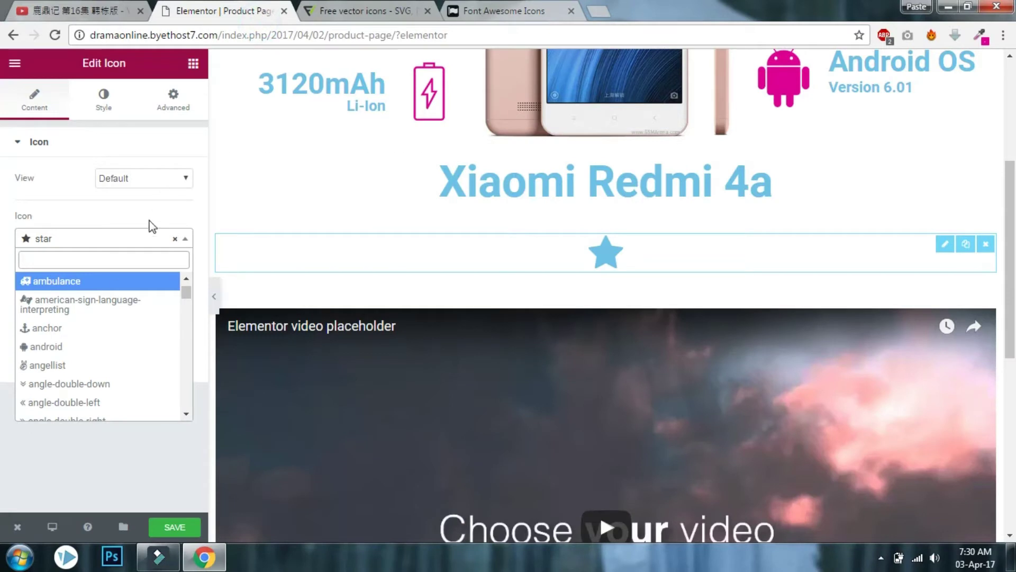
scroll(118, 310, "down", 5)
scroll(118, 309, "down", 4)
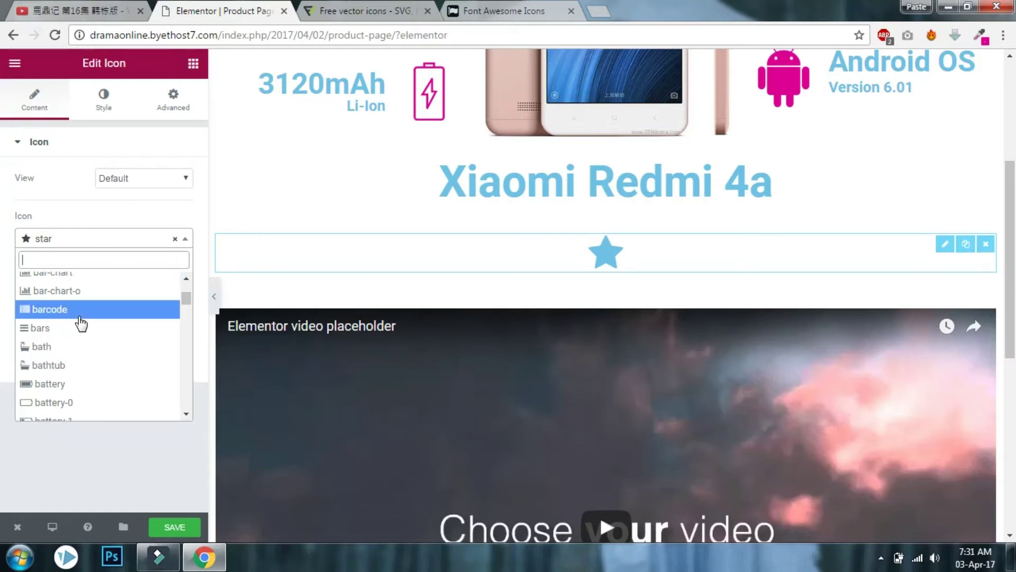
scroll(69, 320, "down", 3)
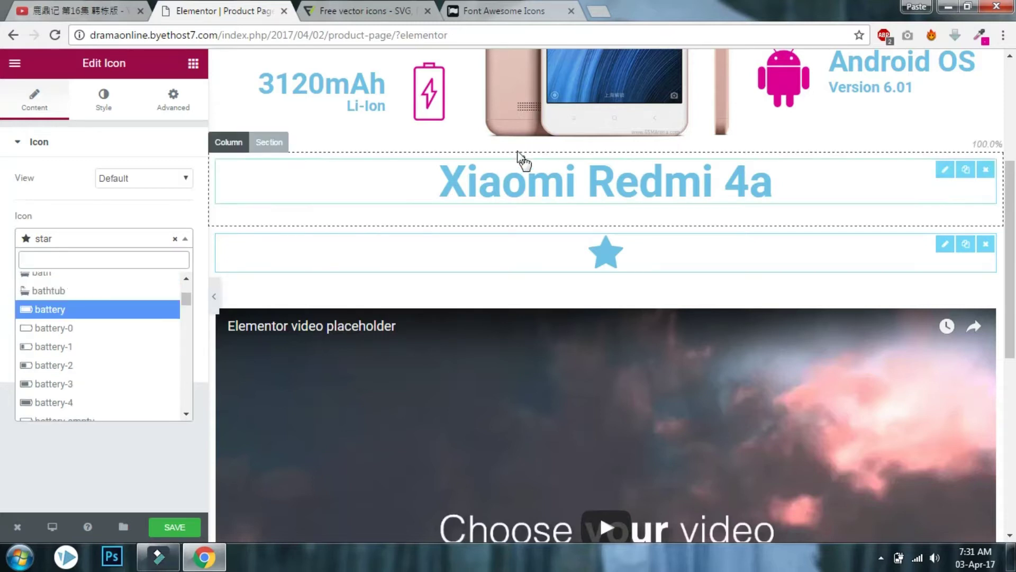
Look up the history icon on the Font Awesome page and choose it for the Icon widget in Elementor
left_click(529, 11)
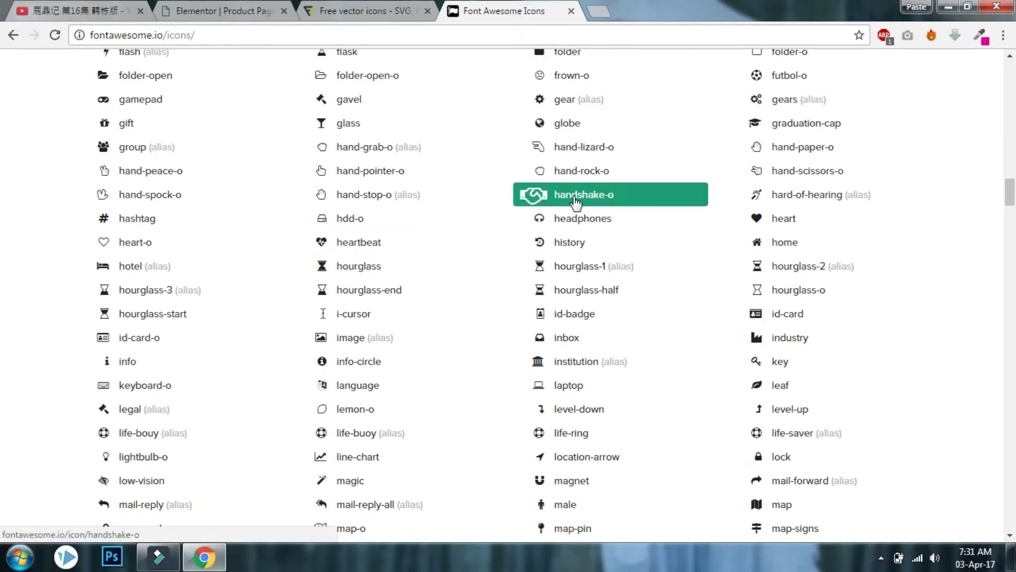
scroll(577, 204, "down", 1)
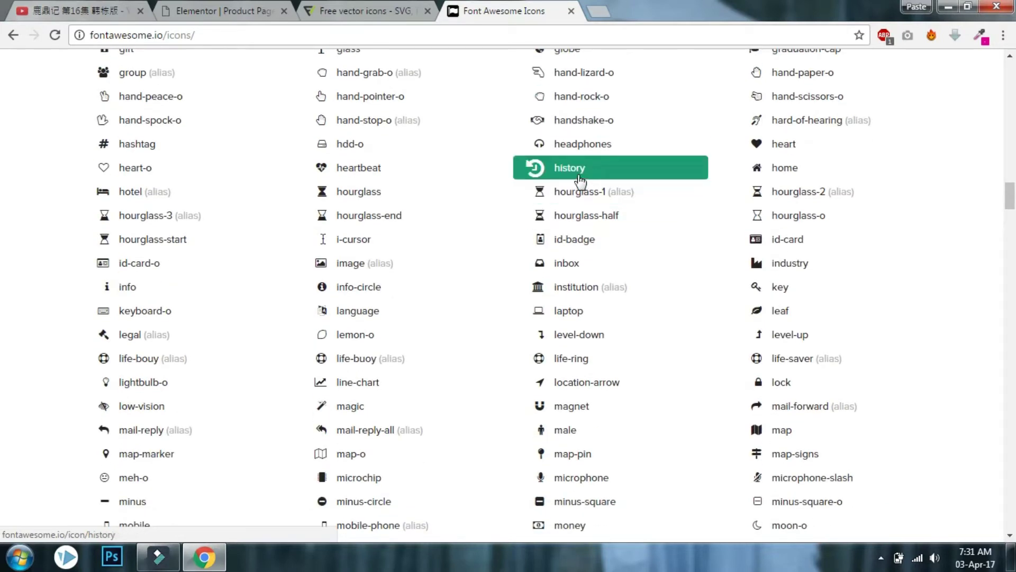
left_click(343, 6)
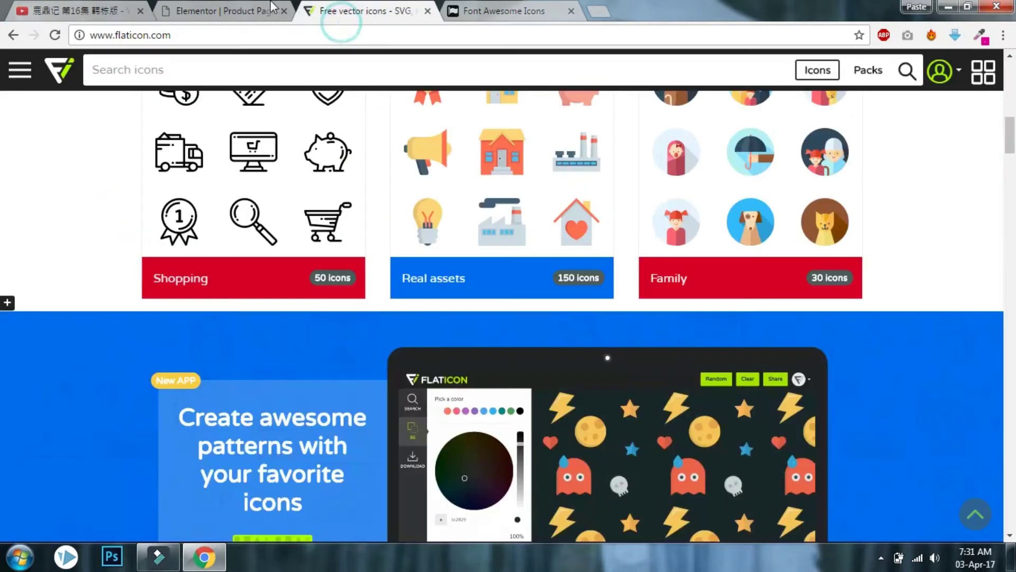
left_click(256, 11)
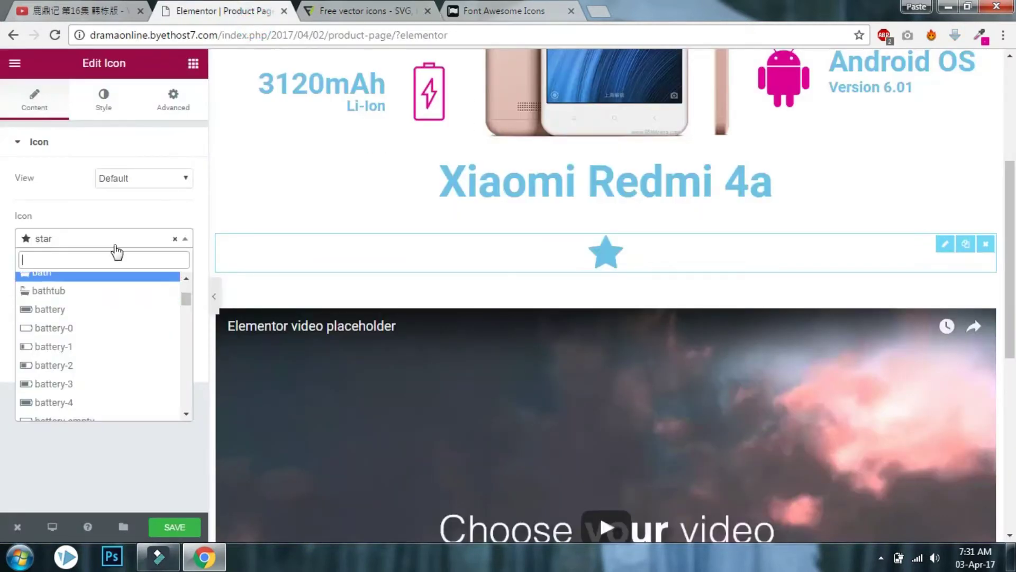
type("hist")
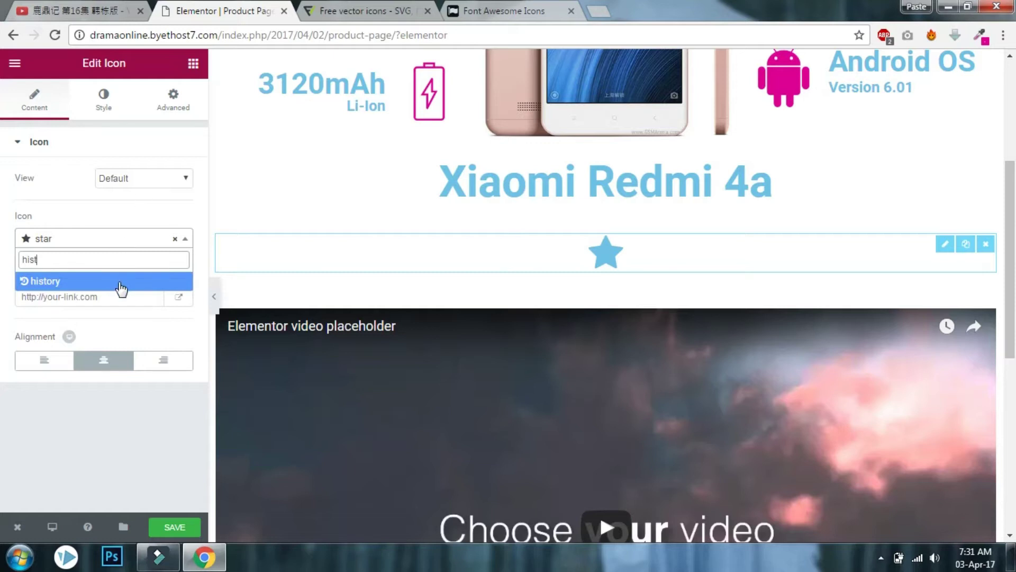
left_click(121, 282)
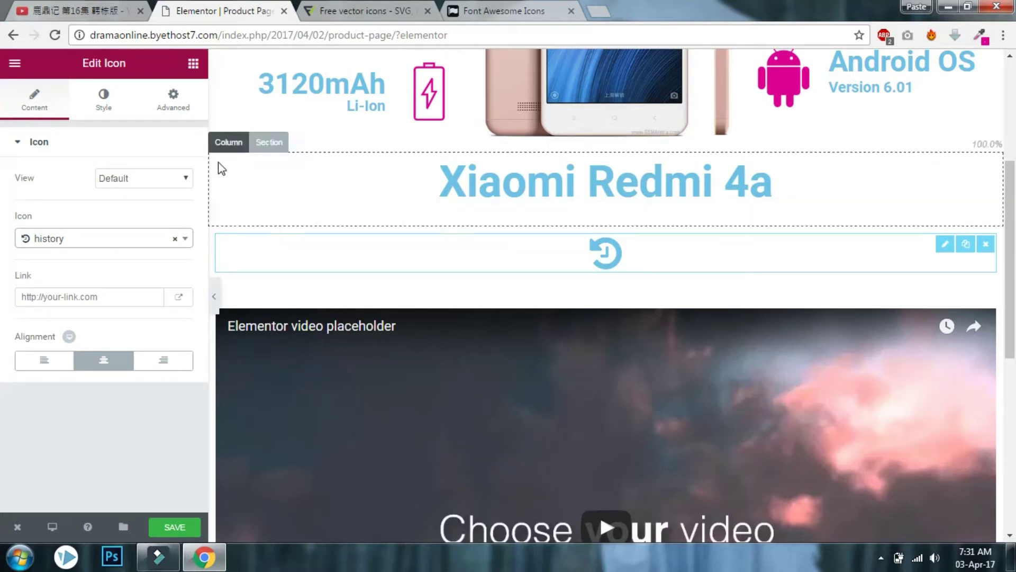
Try the Stacked view on the history icon and switch it to Framed
left_click(122, 178)
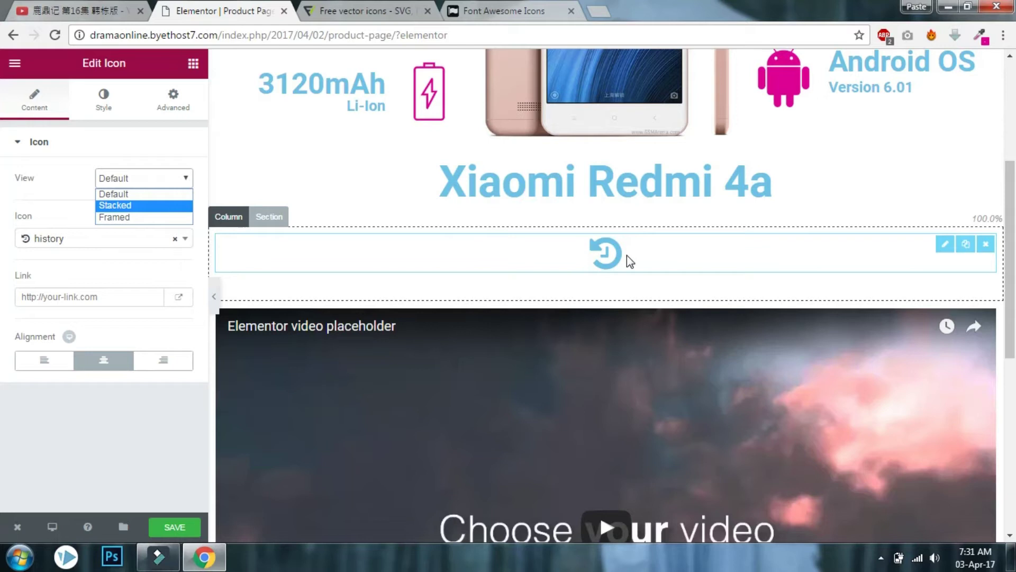
left_click(146, 212)
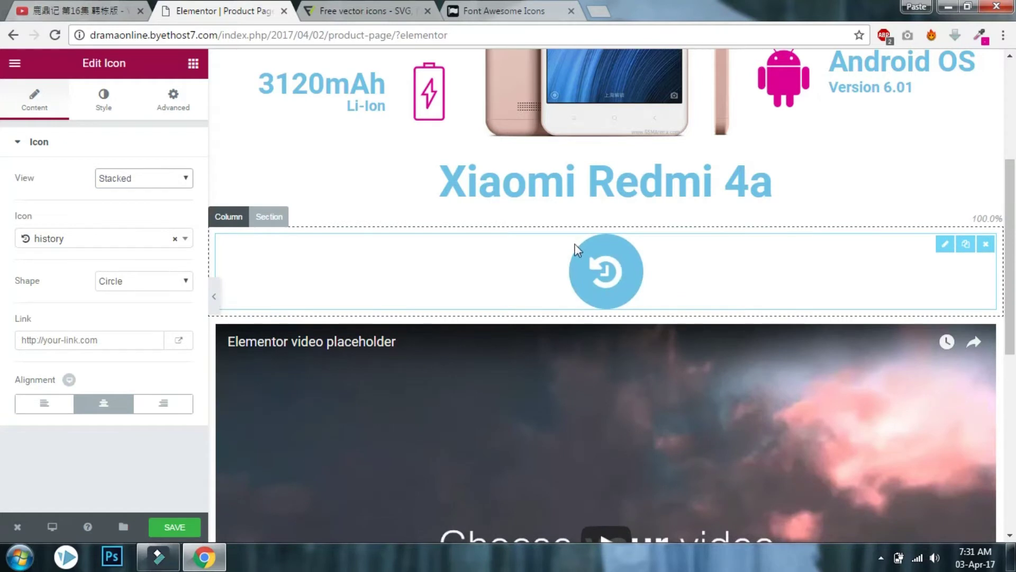
left_click(121, 181)
left_click(120, 214)
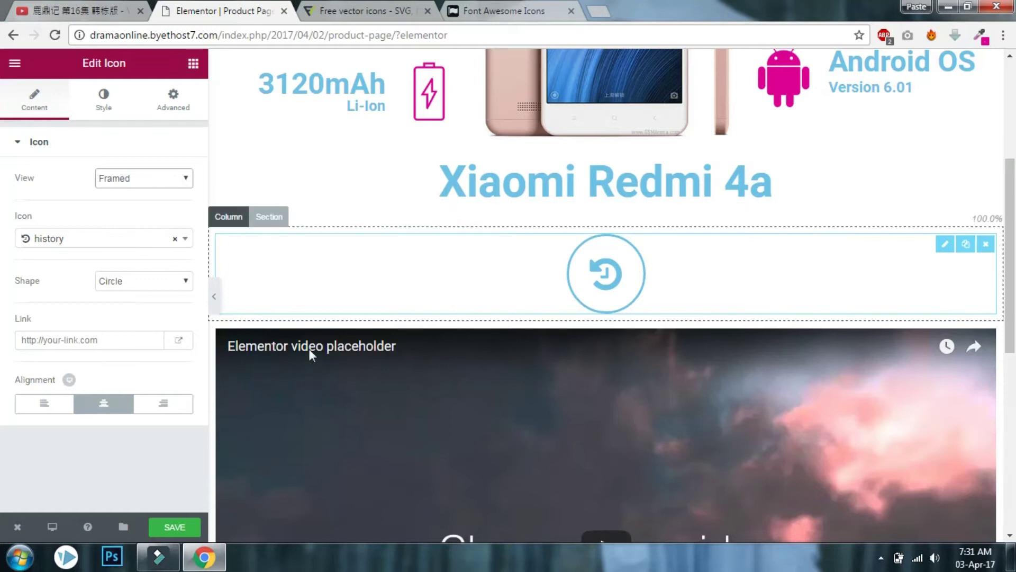
Try left and right alignment for the history icon in the desktop layout
left_click(61, 408)
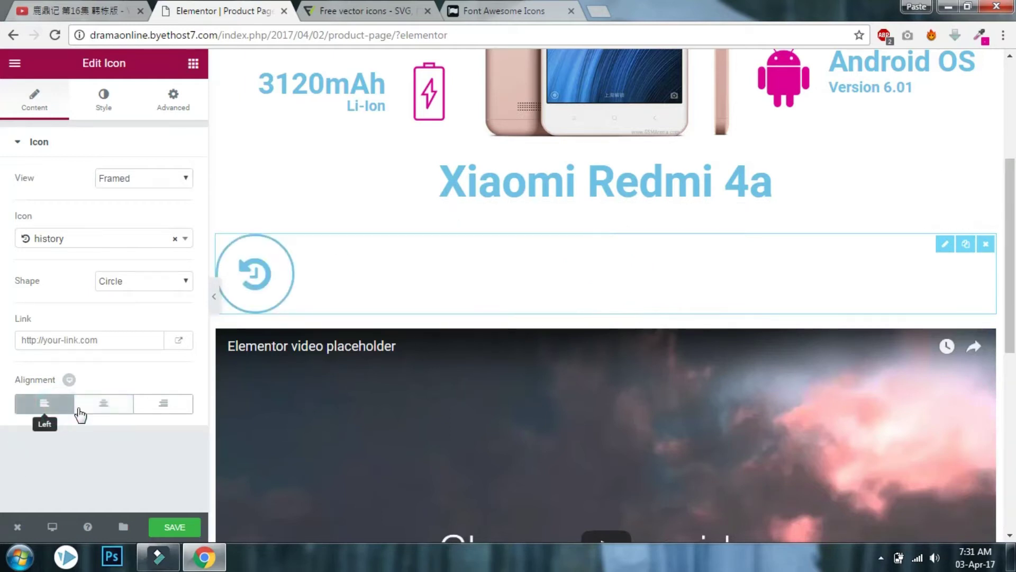
left_click(155, 409)
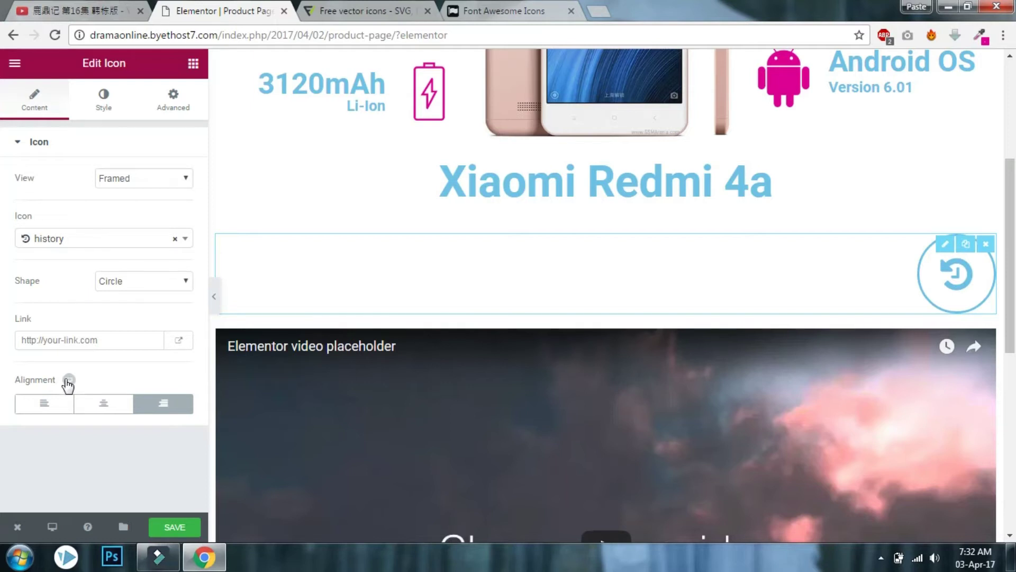
Try left and right alignment for the icon in the mobile layout and return it to center
mouse_move(67, 385)
left_click(103, 381)
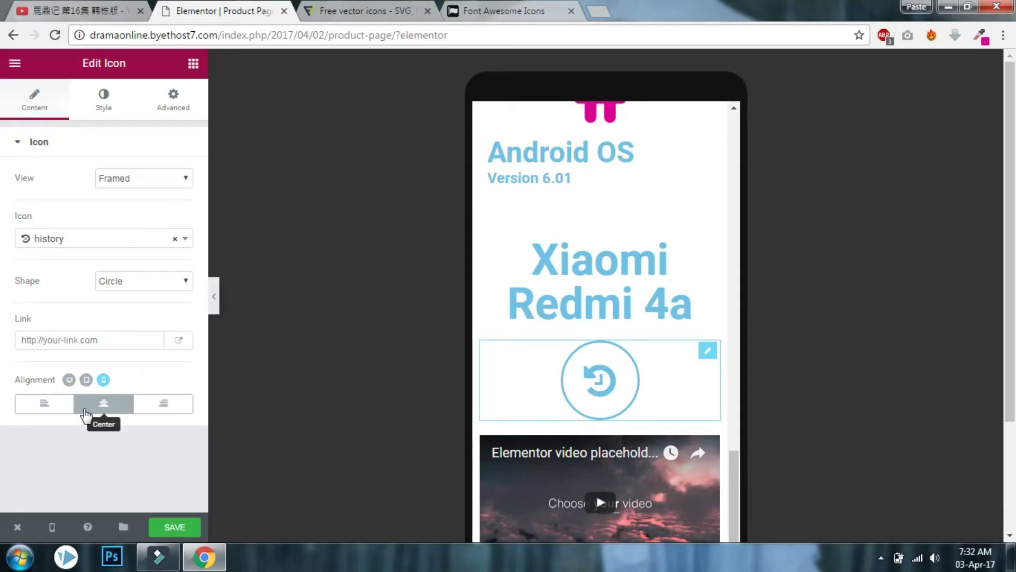
left_click(29, 414)
left_click(163, 417)
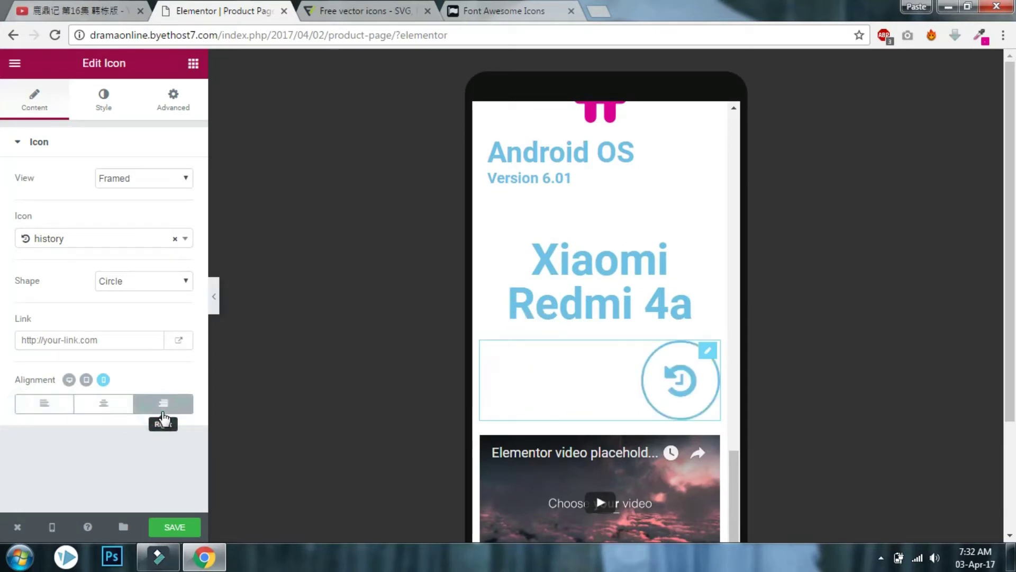
left_click(107, 404)
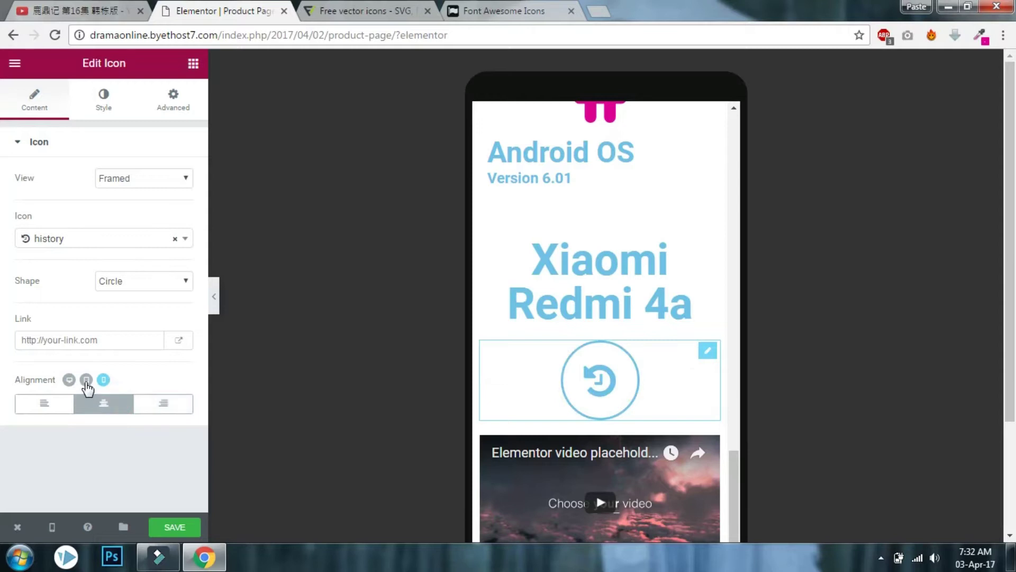
Try right and left alignment in the tablet layout, and center the icon in both the tablet and desktop layouts
left_click(86, 381)
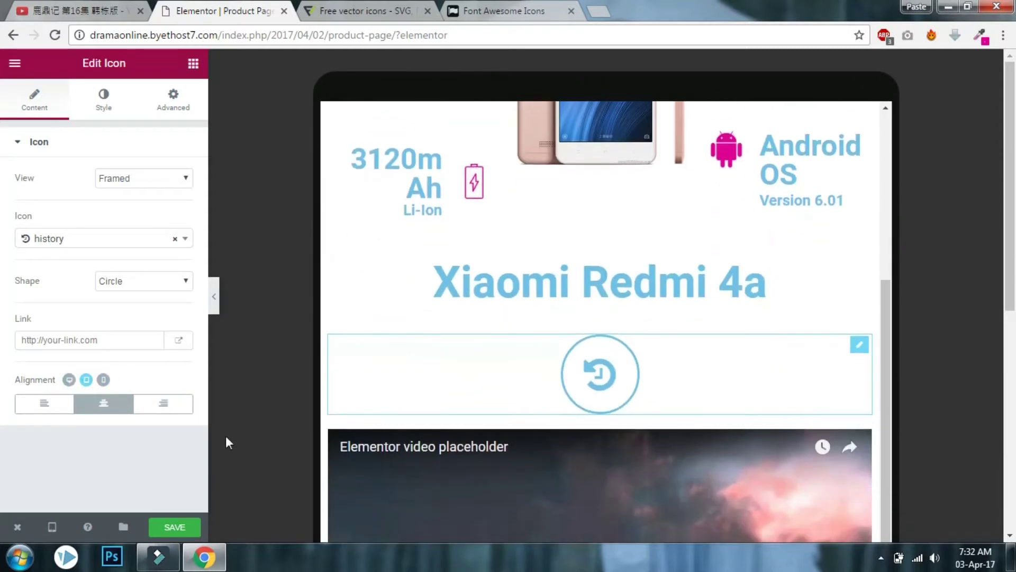
left_click(171, 404)
left_click(45, 405)
left_click(109, 405)
left_click(69, 380)
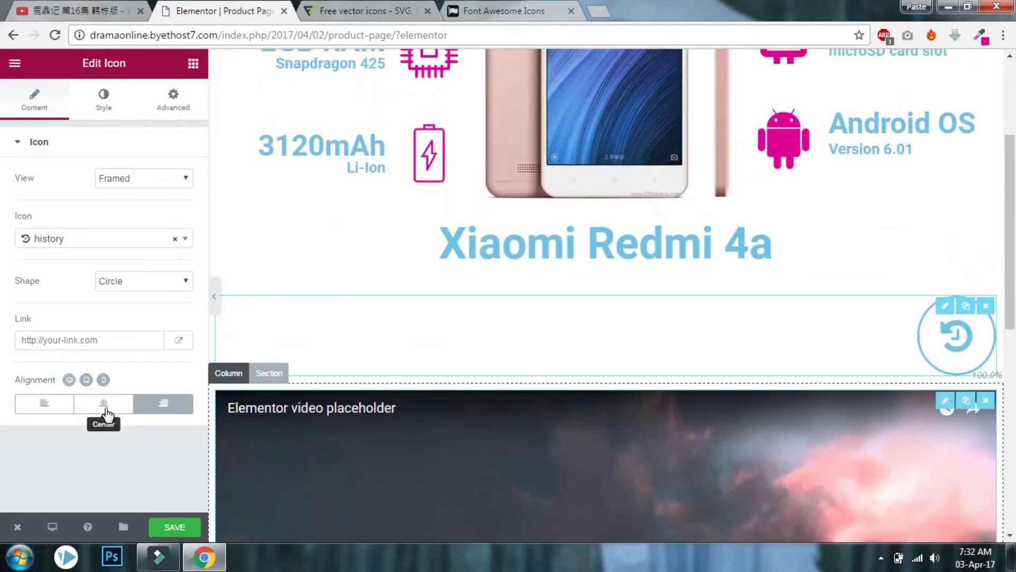
left_click(106, 405)
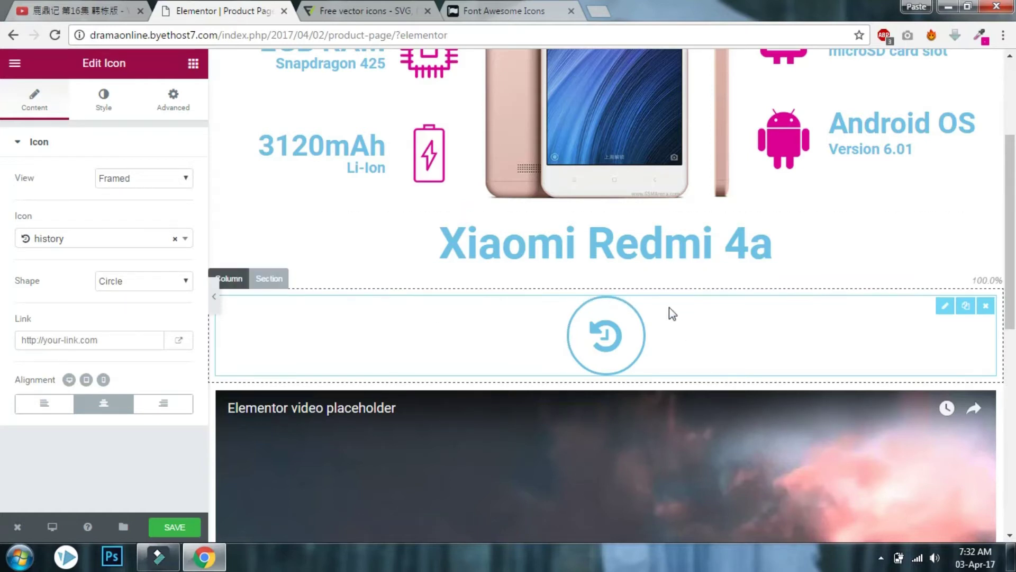
Set the history icon's shape to Square and its view to Stacked
left_click(119, 272)
left_click(133, 306)
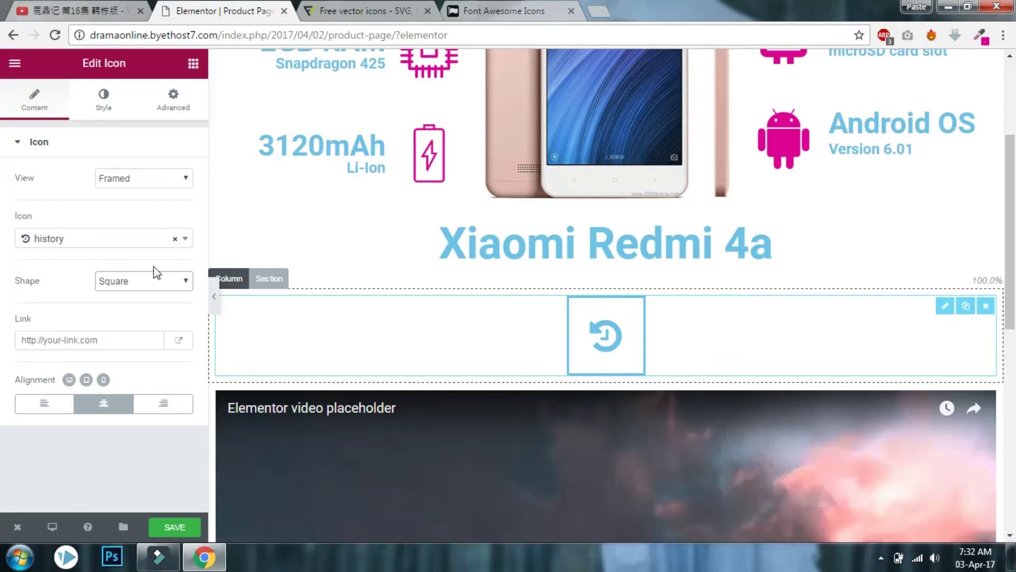
double_click(137, 173)
left_click(138, 176)
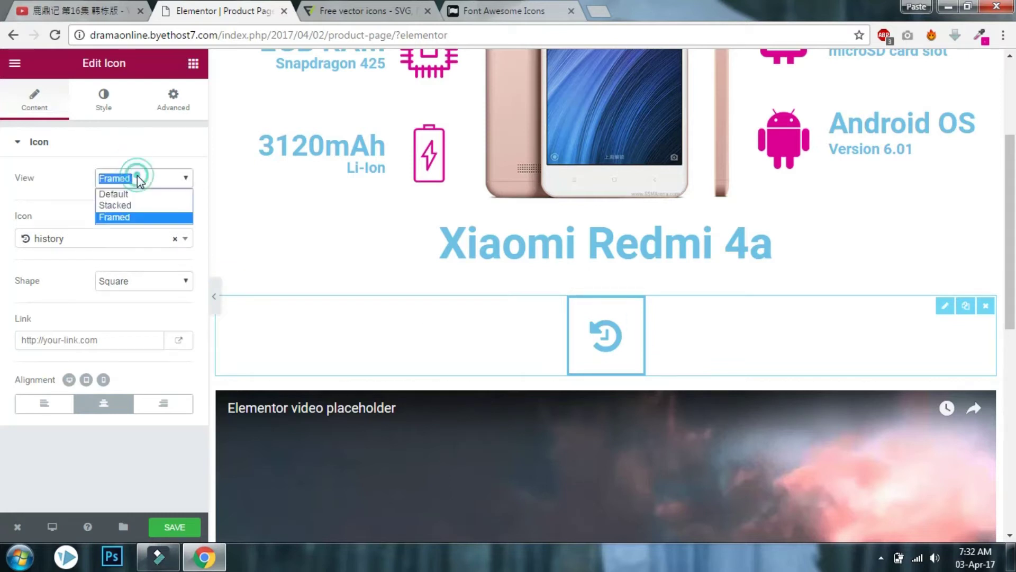
left_click(136, 203)
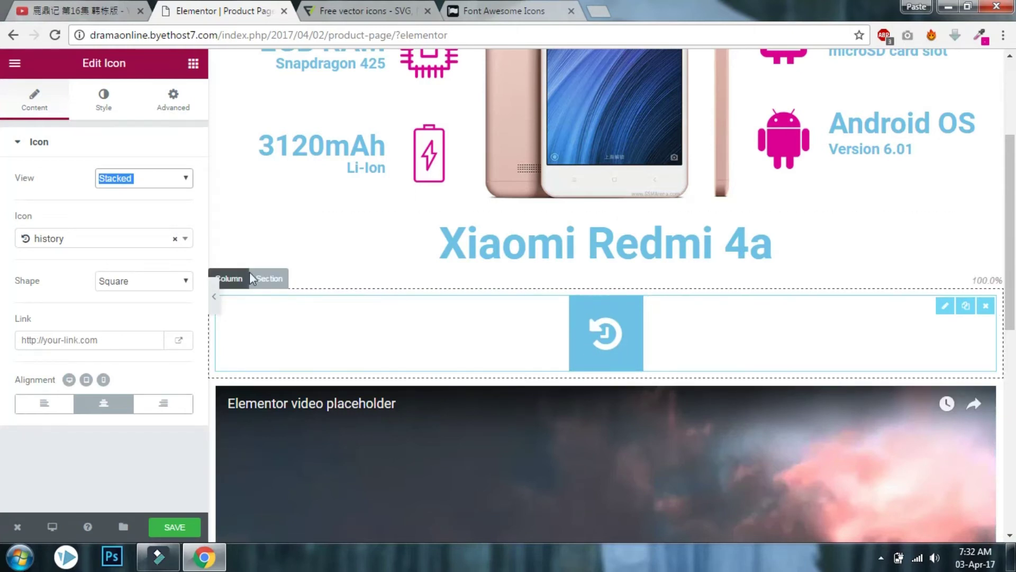
Try the facebook icon in place of the history icon, and set the icon to twitter
left_click(125, 243)
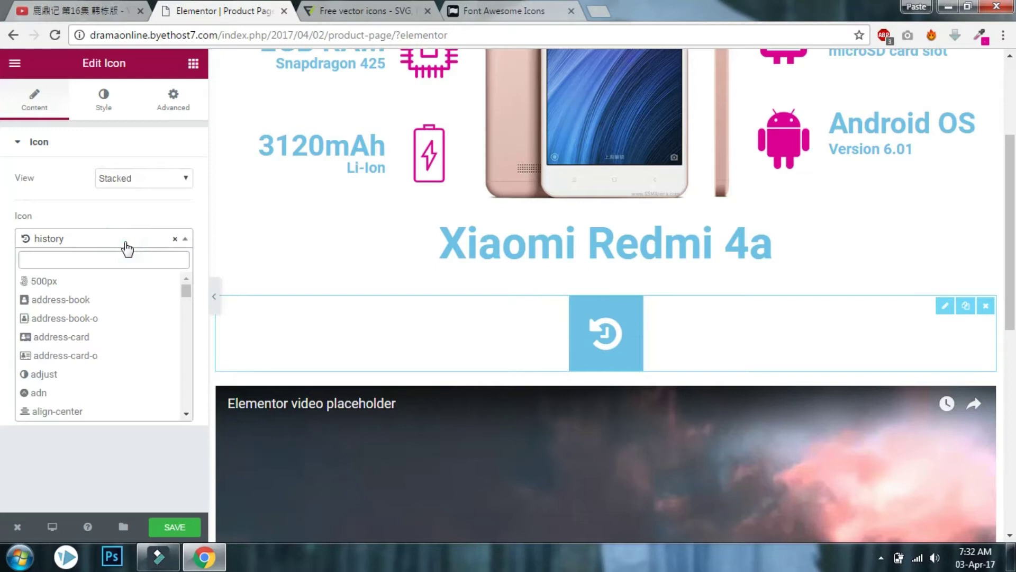
type("fa")
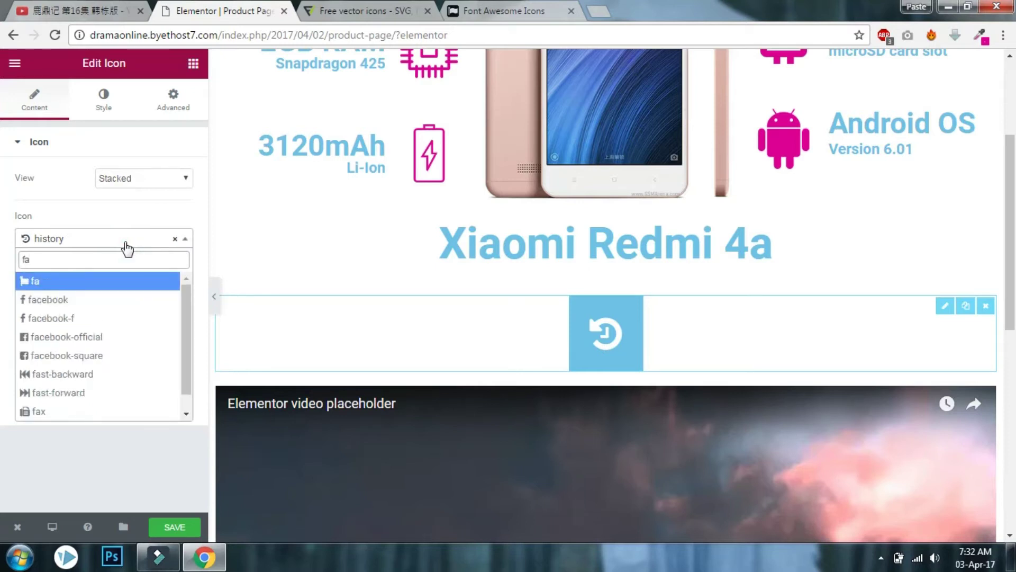
left_click(123, 302)
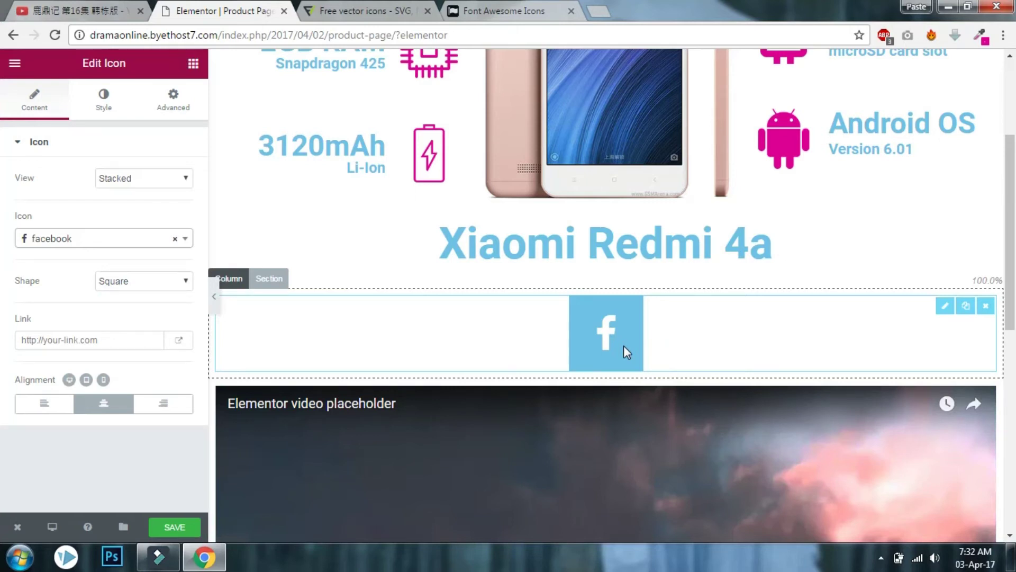
left_click(124, 240)
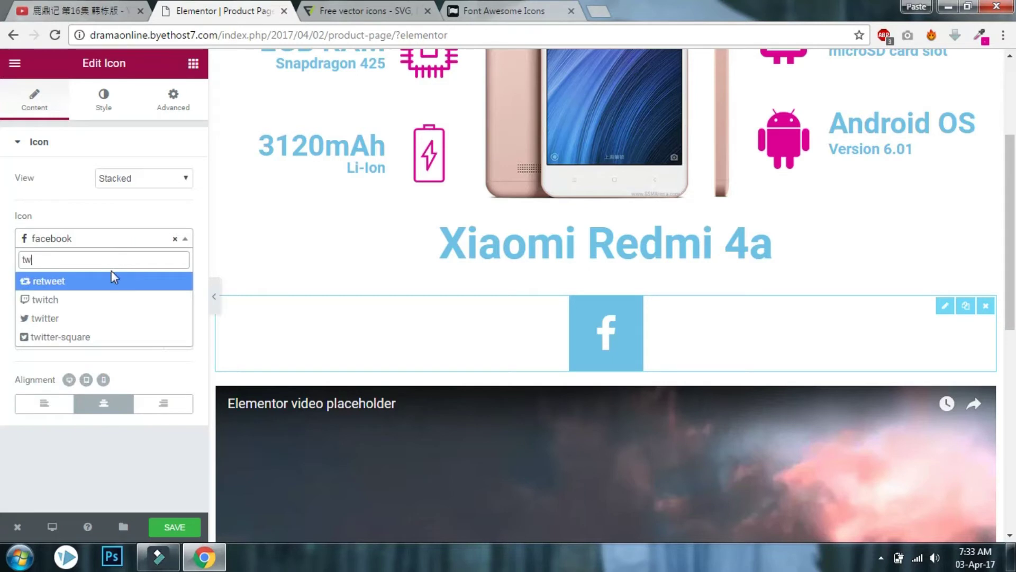
left_click(105, 318)
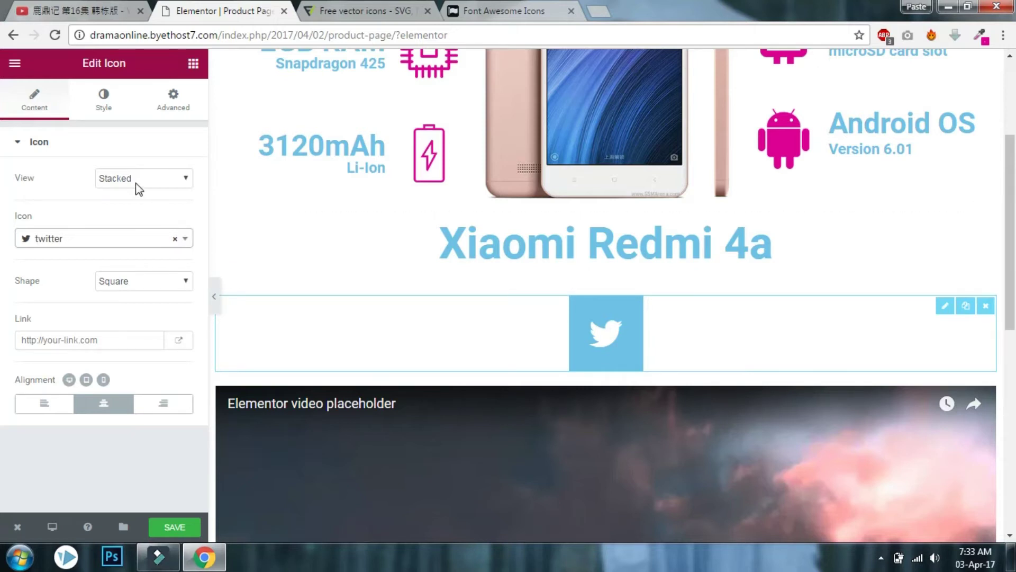
Try the open-in-new-window option for the twitter icon's link and turn it off again
left_click(55, 339)
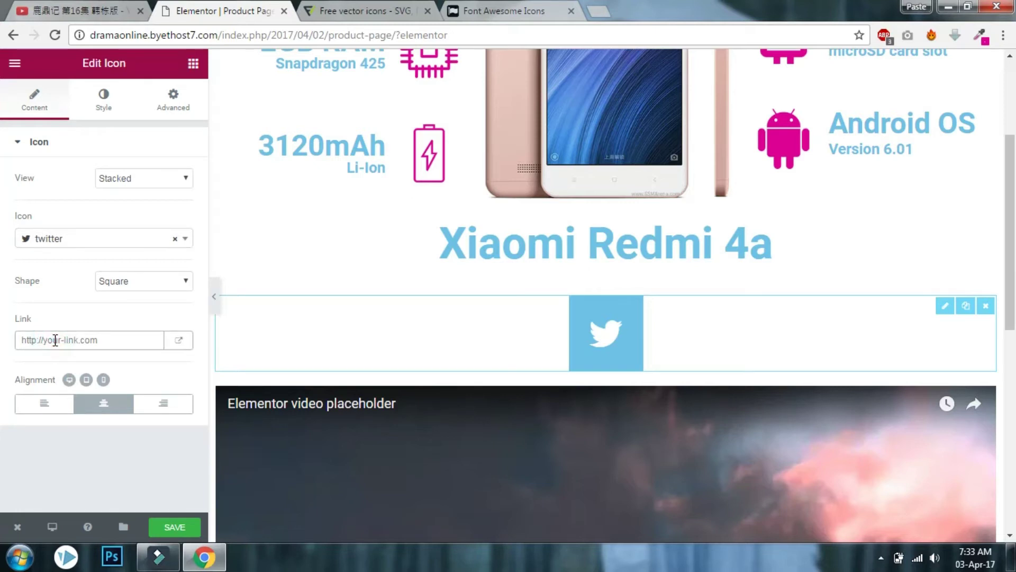
left_click(179, 351)
left_click(123, 343)
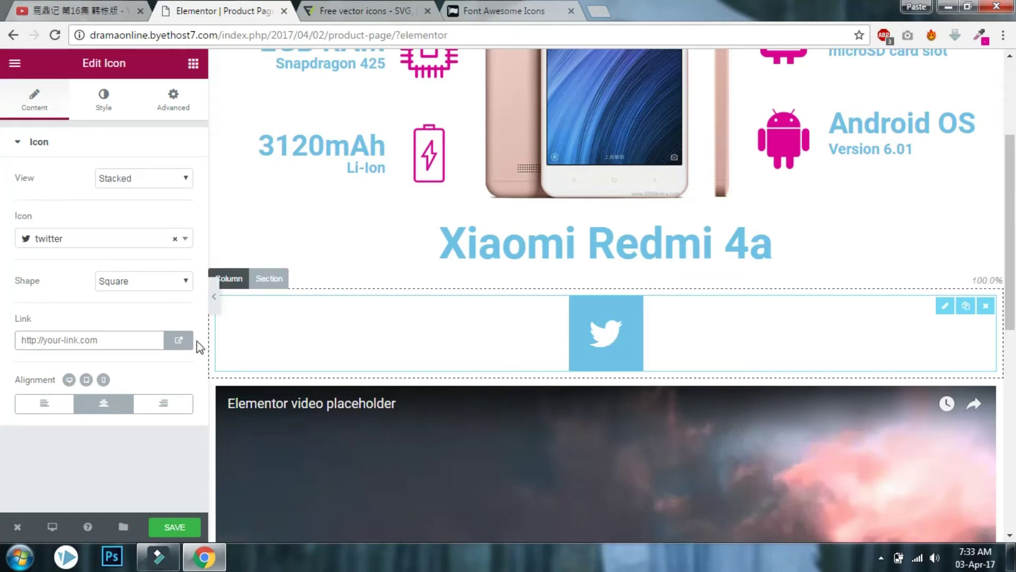
left_click(179, 341)
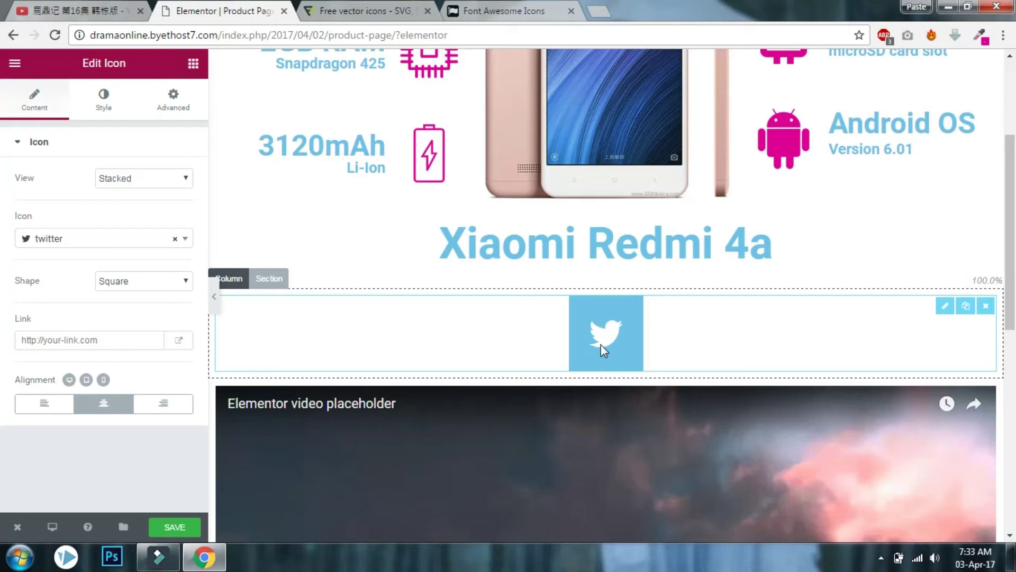
left_click(114, 337)
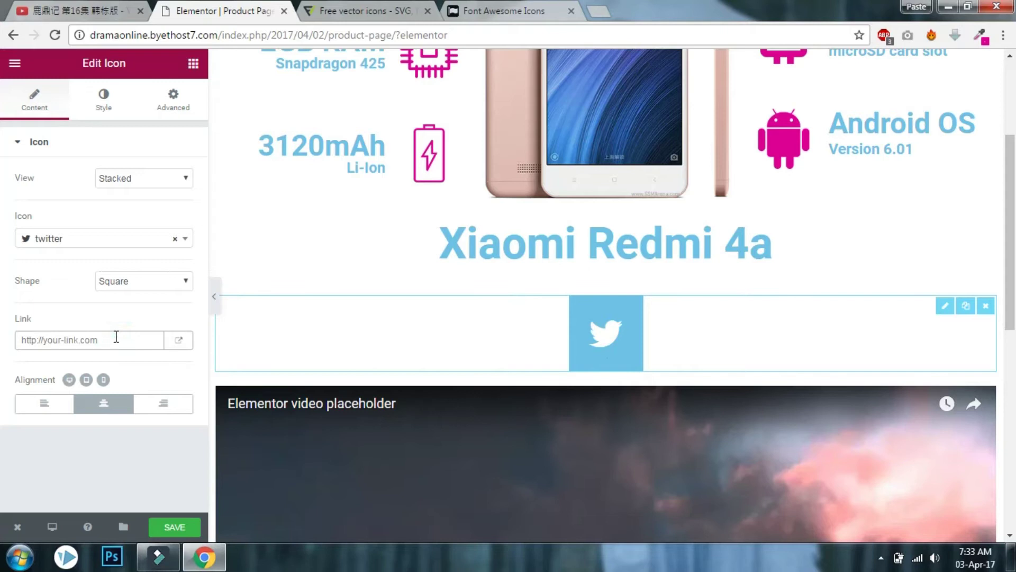
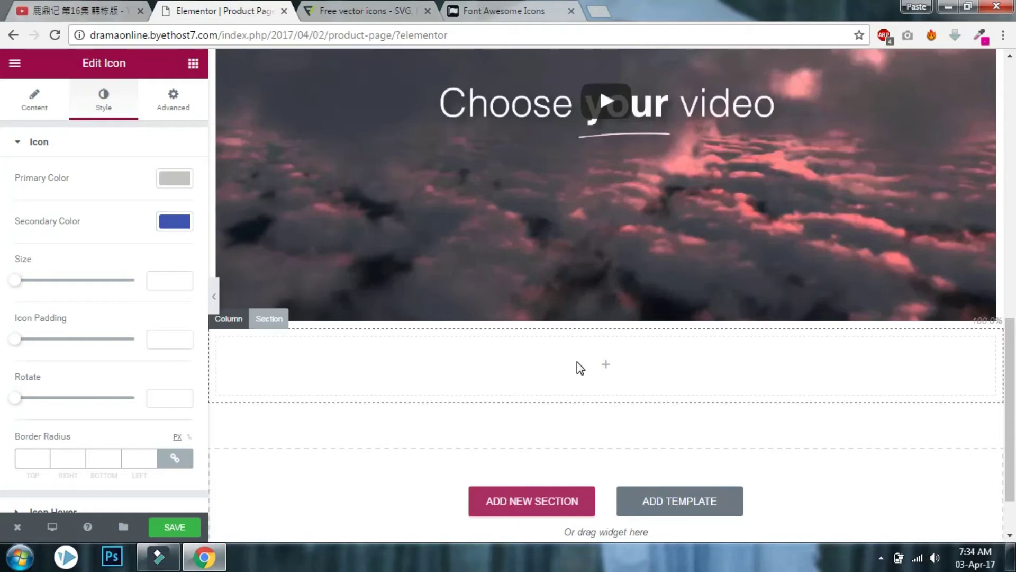
Give the empty section below the video a Classic background with the green color #23a455
left_click(275, 320)
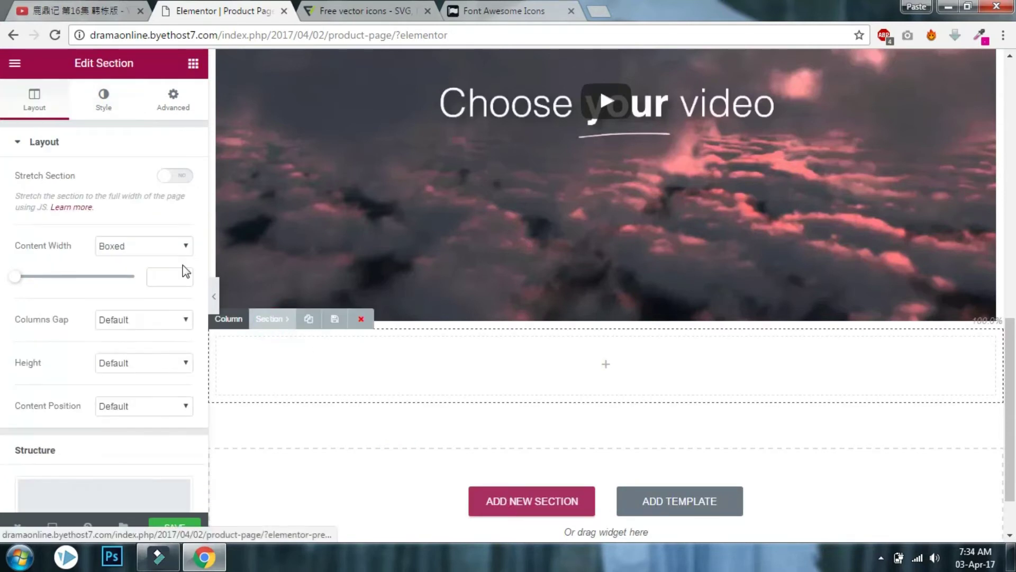
left_click(102, 111)
left_click(79, 196)
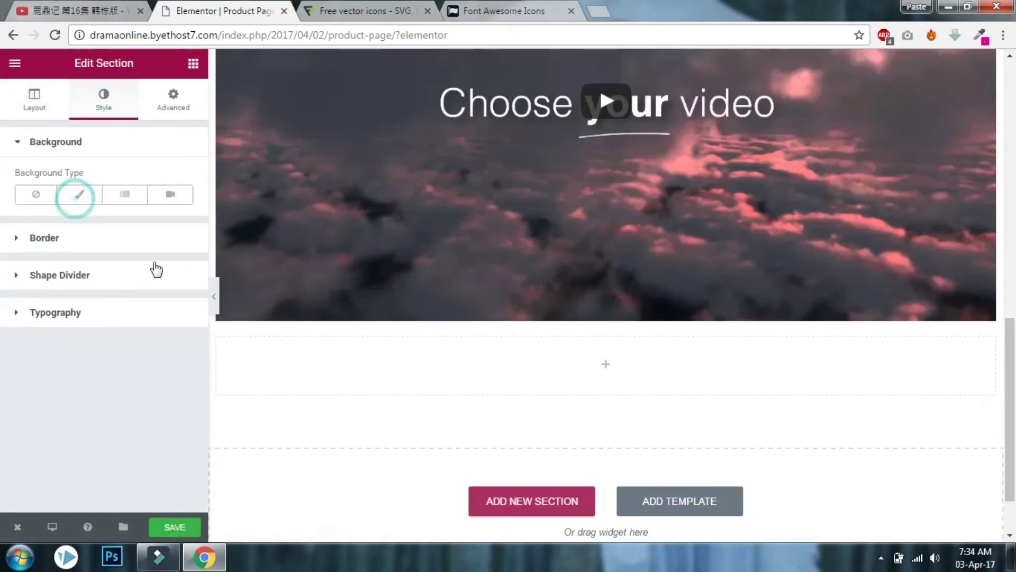
left_click(82, 204)
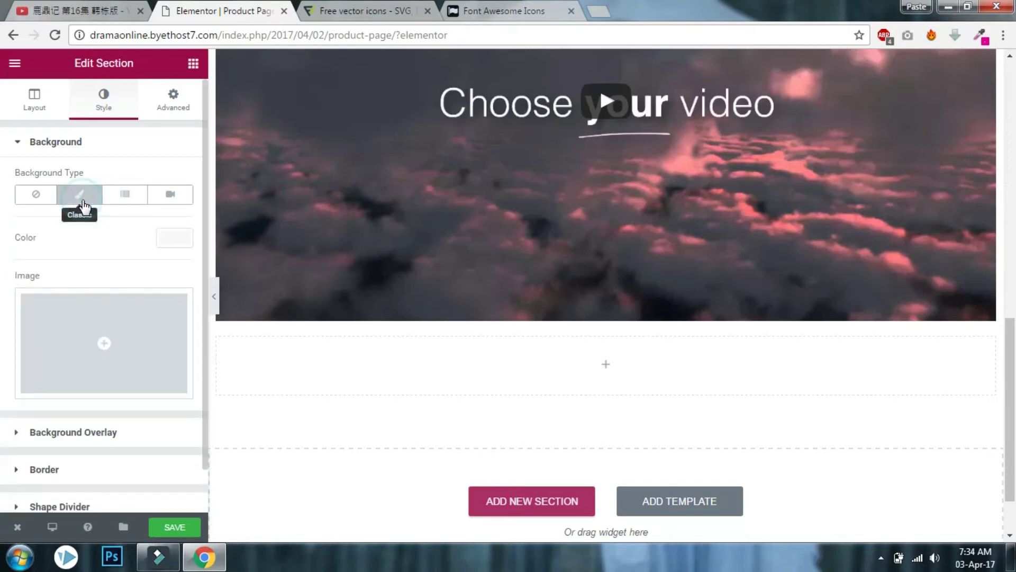
left_click(175, 240)
left_click(108, 399)
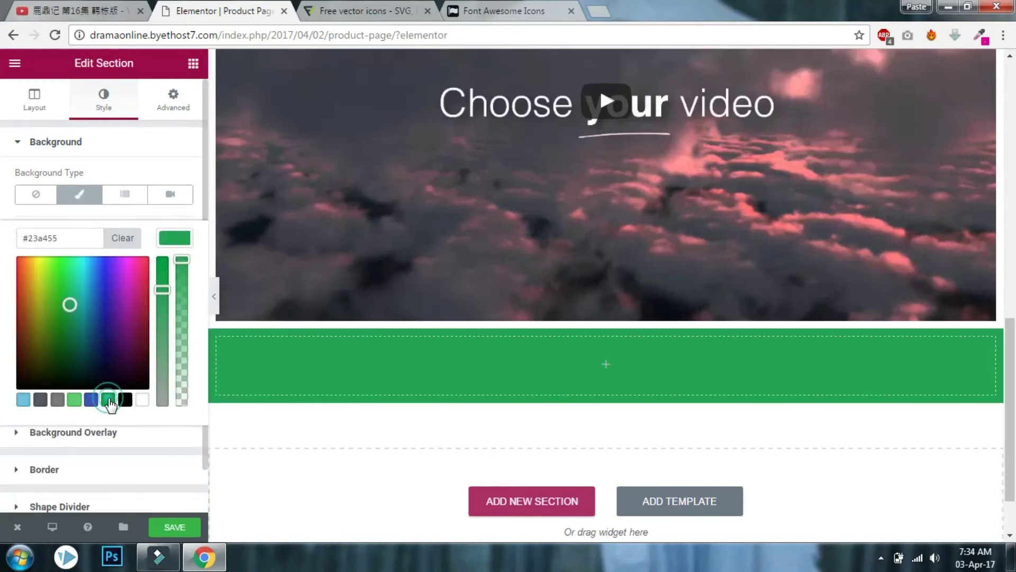
left_click(179, 241)
Find the Social Icons widget with the search term "soci" and add it to the green section below the video
left_click(193, 63)
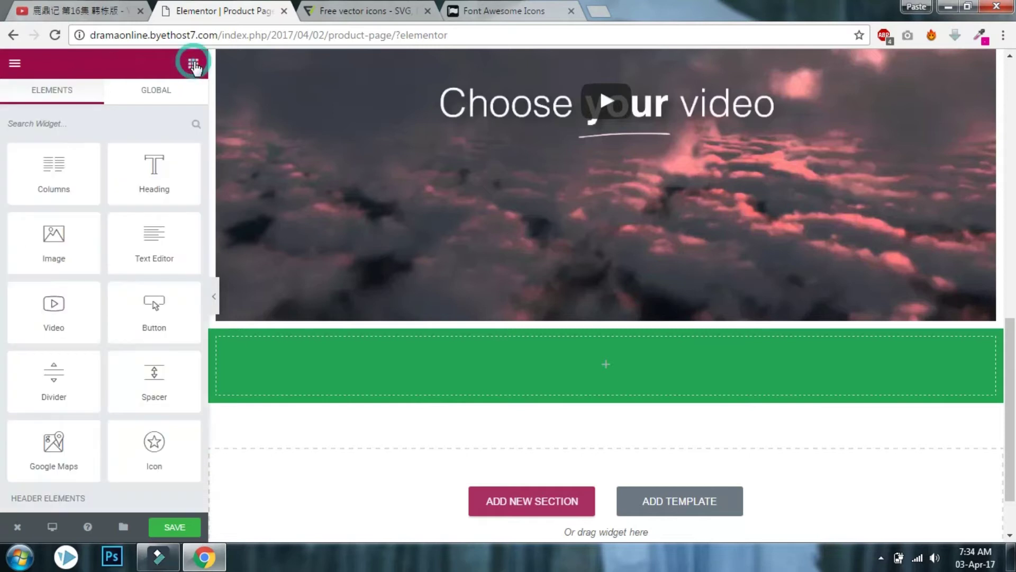
left_click(93, 125)
type("soci")
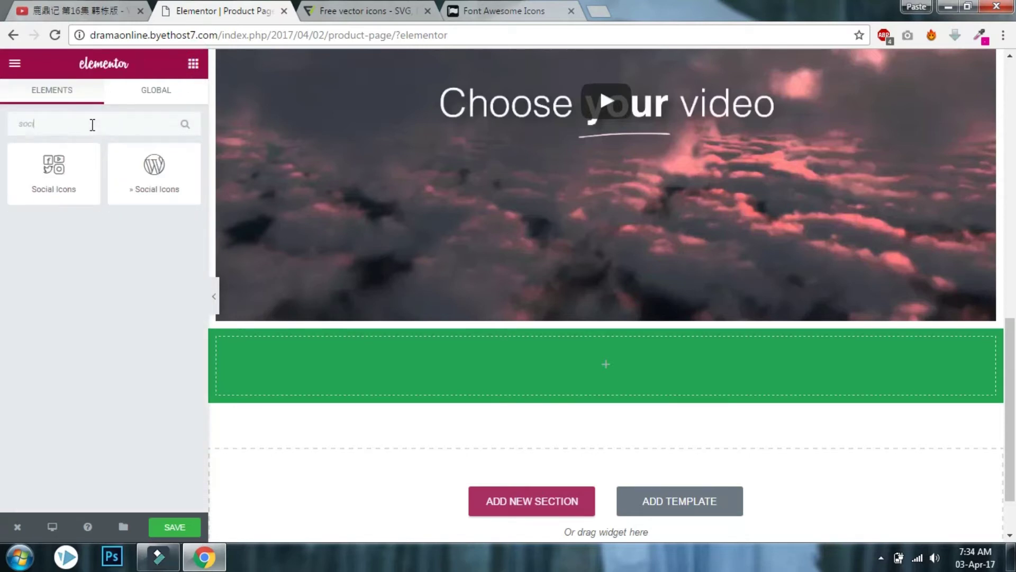
left_click_drag(95, 178, 674, 356)
Switch the social icons' color to Custom and set their primary color to the green #23a455
left_click(111, 103)
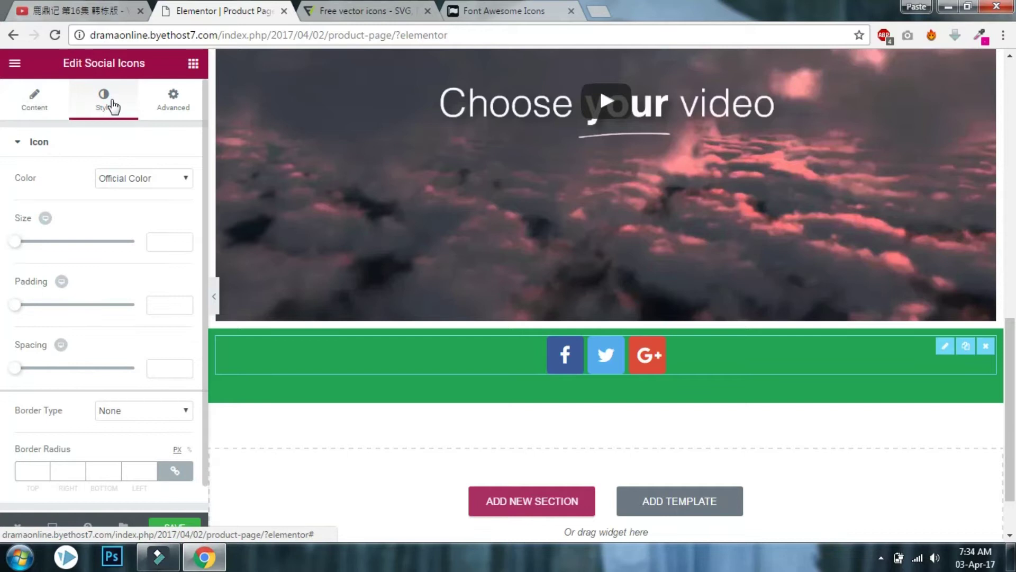
left_click(140, 178)
left_click(132, 204)
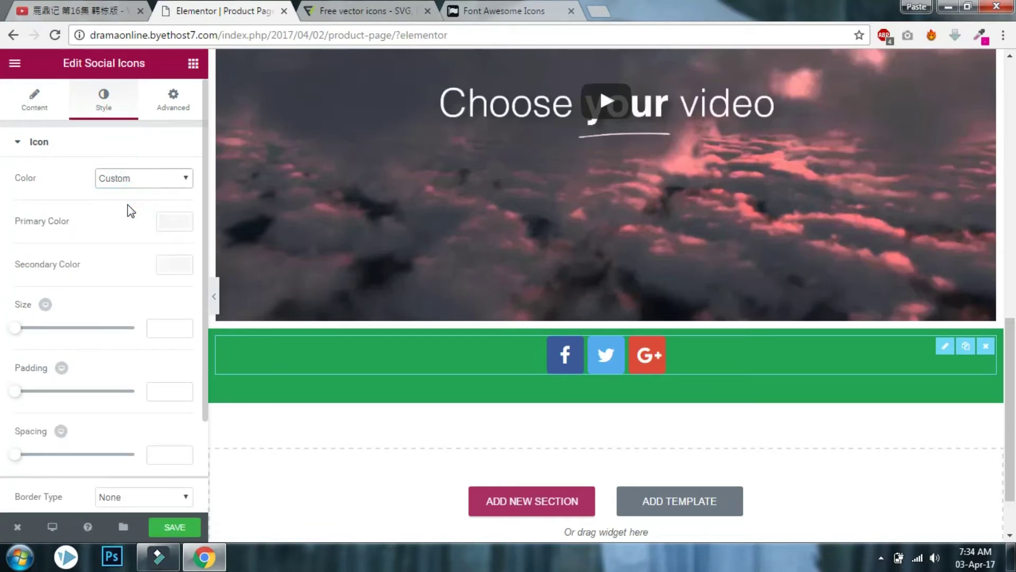
left_click(175, 225)
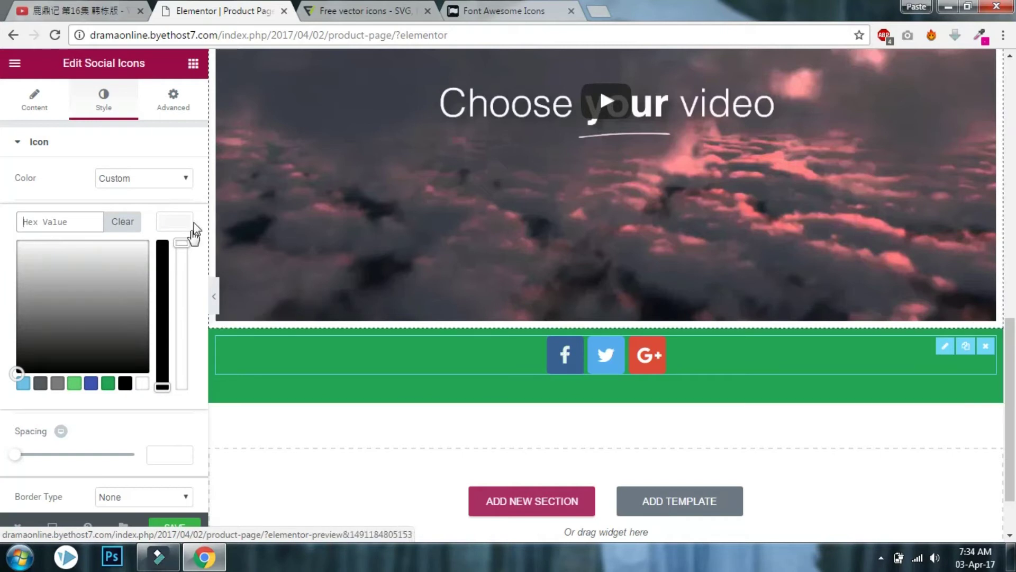
left_click(110, 285)
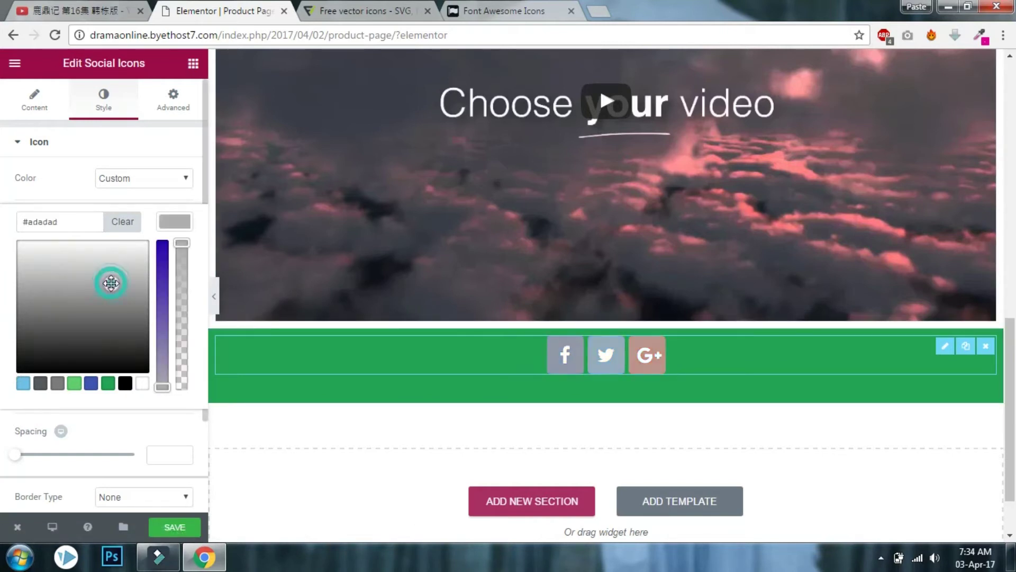
left_click(107, 383)
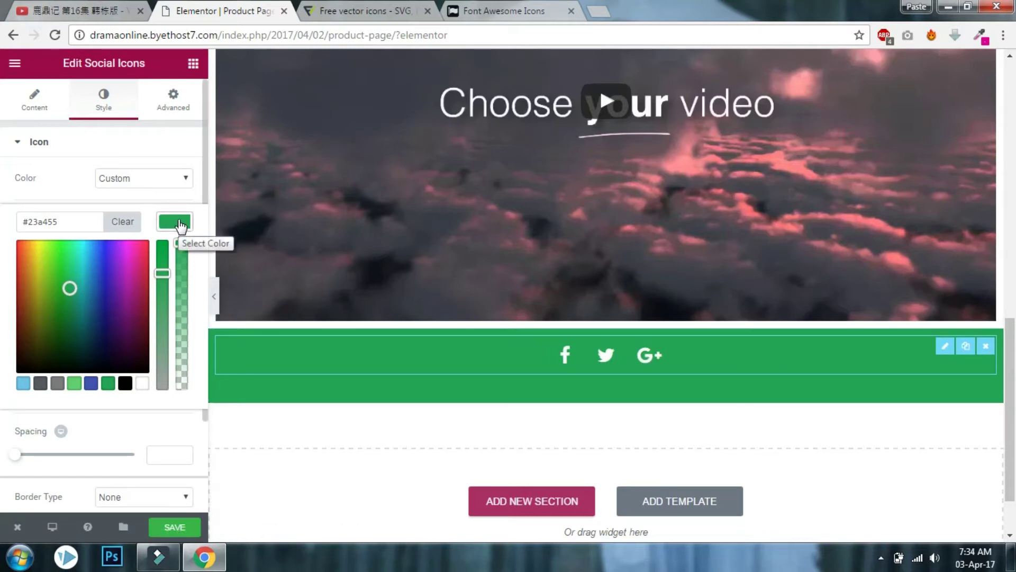
Make the social icons' primary color fully transparent and change its base color to turquoise with RGB 50,239,198
left_click_drag(182, 244, 194, 429)
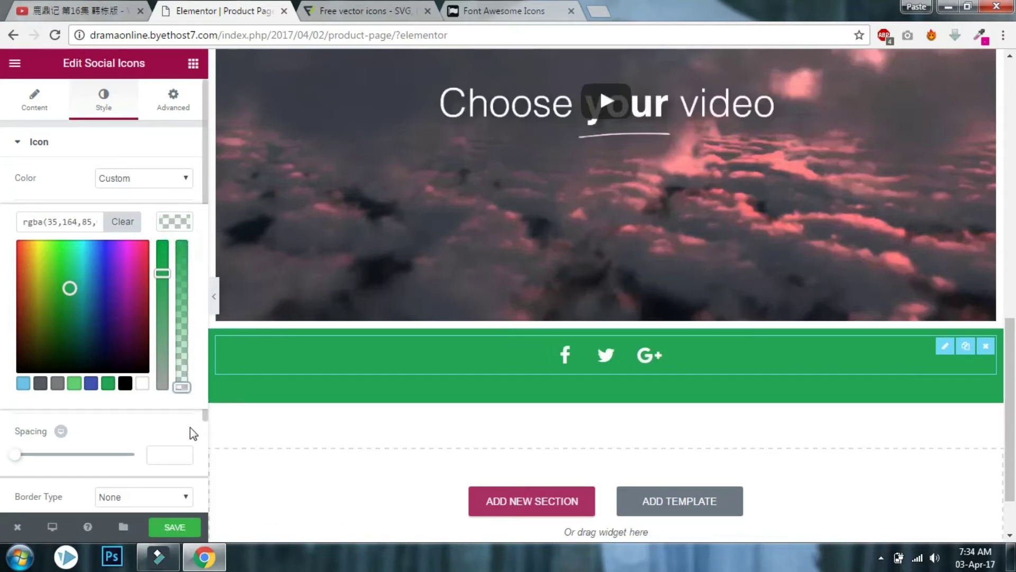
left_click(194, 431)
left_click(164, 220)
left_click(110, 280)
left_click(79, 247)
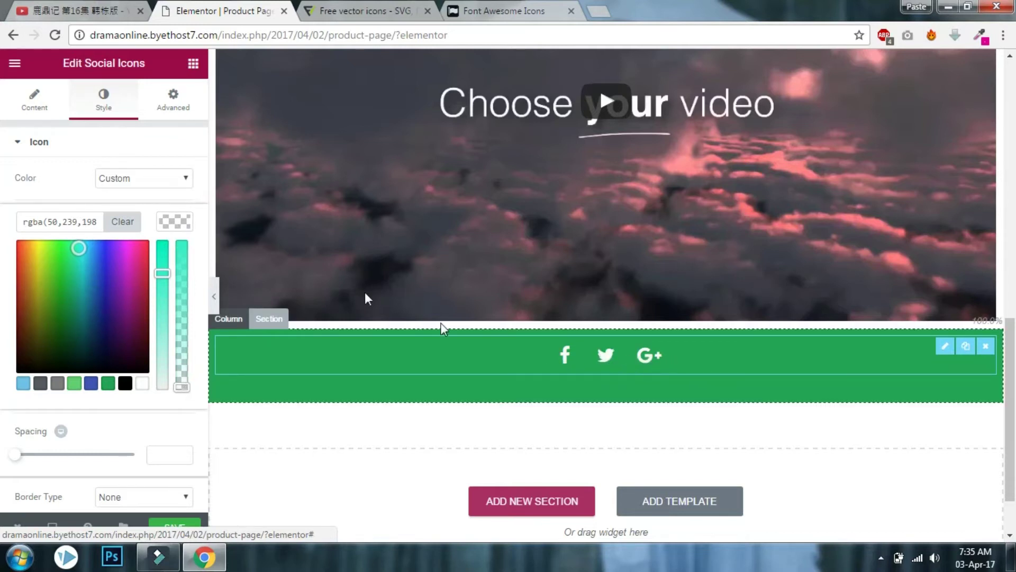
Select the twitter icon below the Xiaomi Redmi 4a heading and reduce its size to 19 in its style settings
left_click(194, 64)
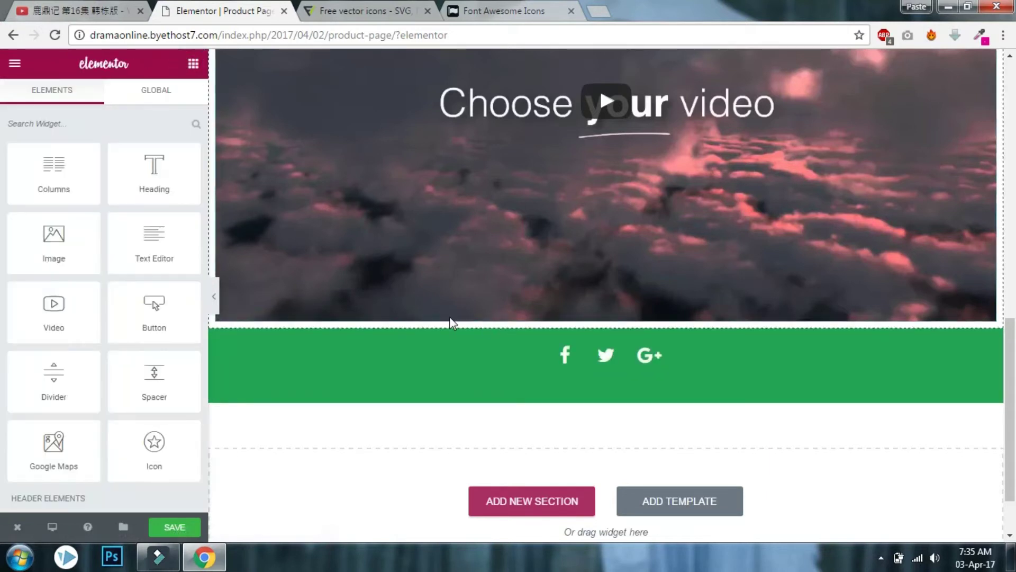
scroll(373, 337, "up", 2)
scroll(373, 343, "up", 3)
scroll(281, 332, "up", 10)
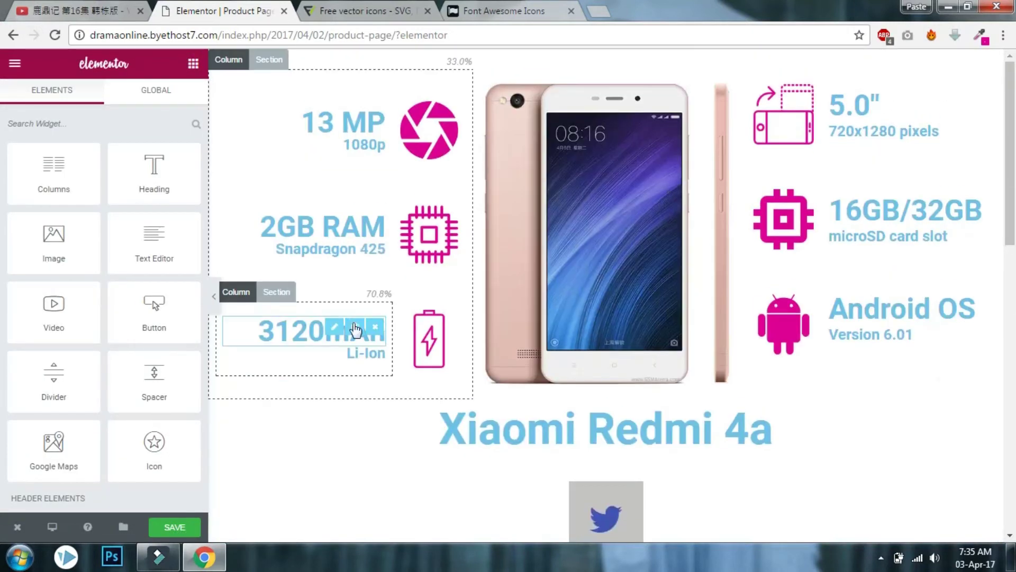
scroll(379, 329, "down", 3)
left_click(614, 328)
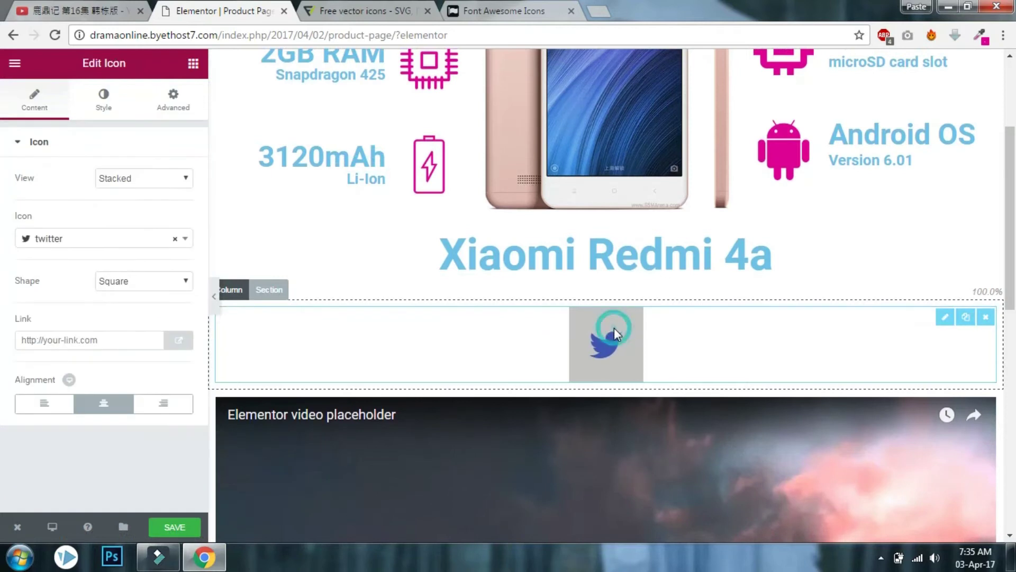
left_click(104, 95)
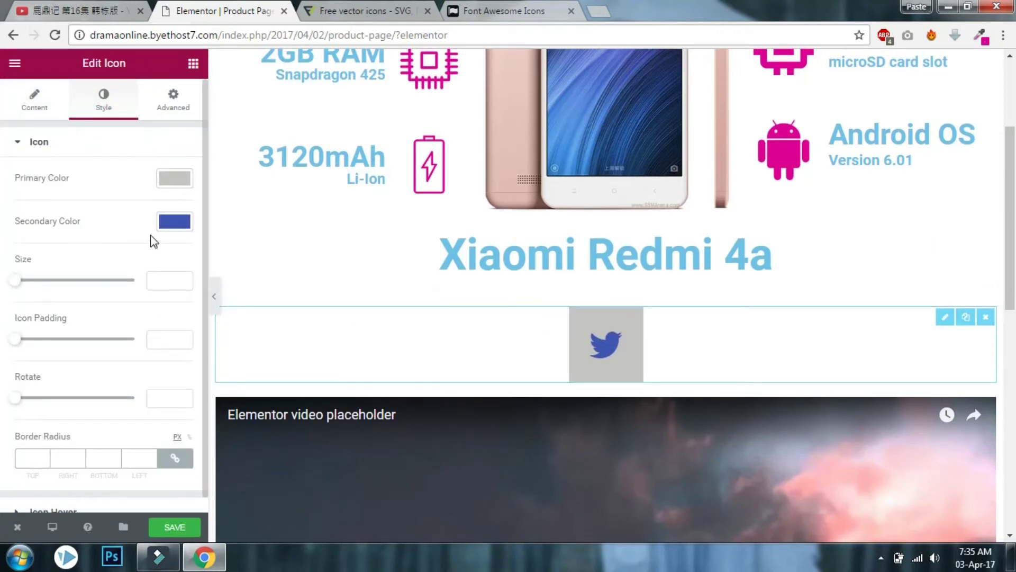
mouse_move(16, 281)
left_mouse_down()
mouse_move(57, 283)
mouse_move(20, 280)
left_mouse_up()
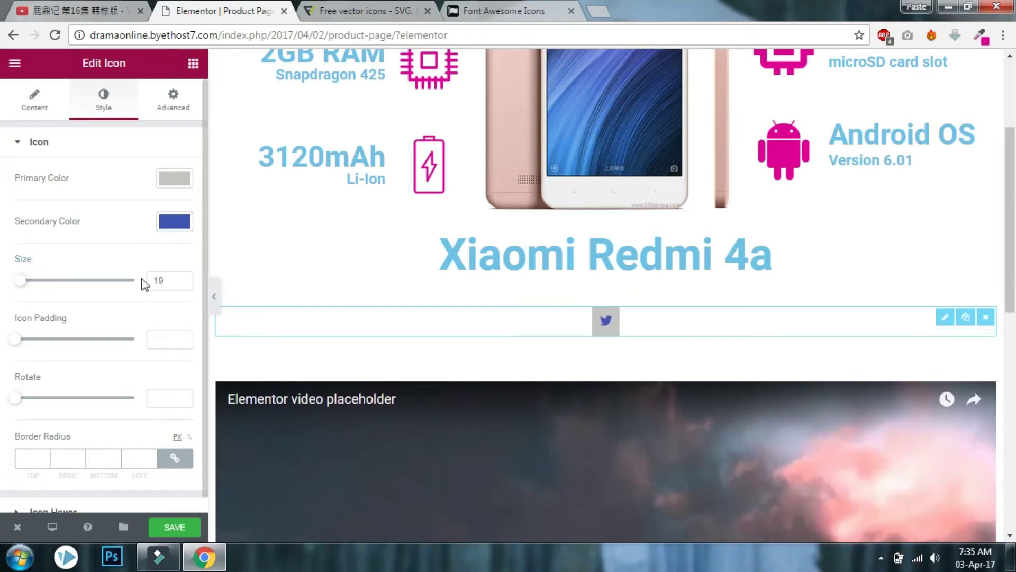
Try sizes of 15 and 470 for the twitter icon, and set its size to 47
left_click(169, 277)
key("BackSpace")
type("5")
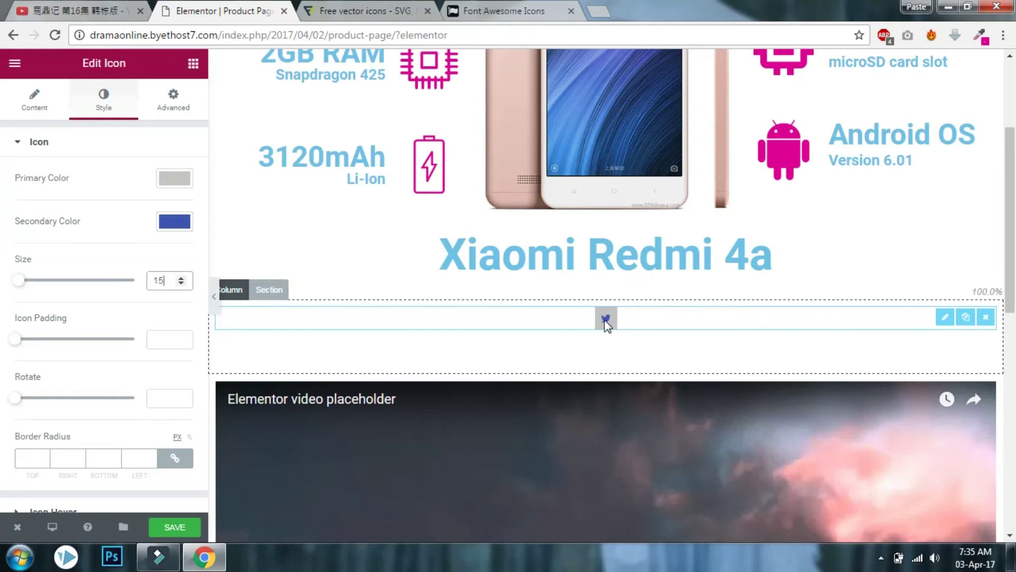
double_click(177, 280)
type("470")
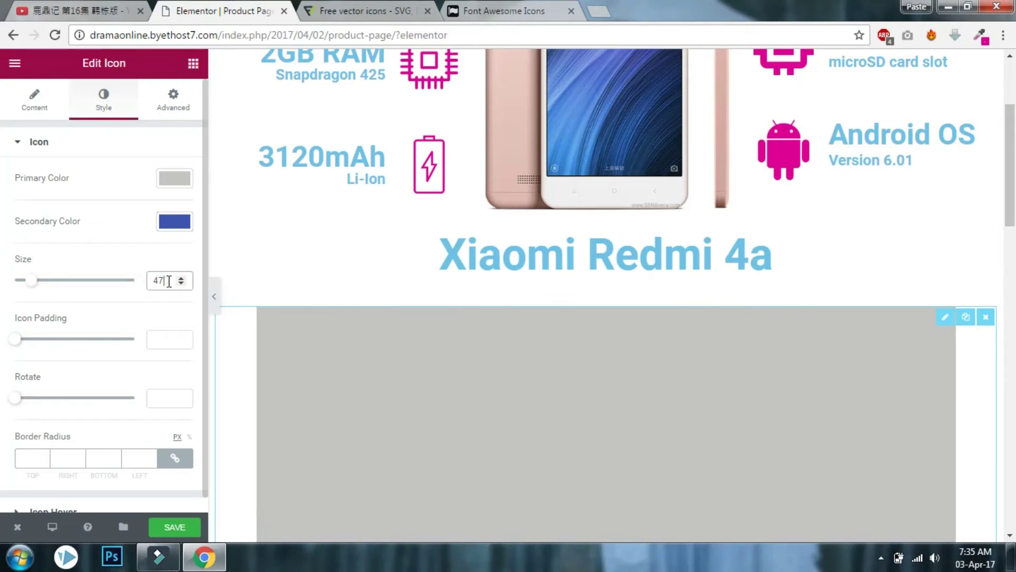
key("BackSpace")
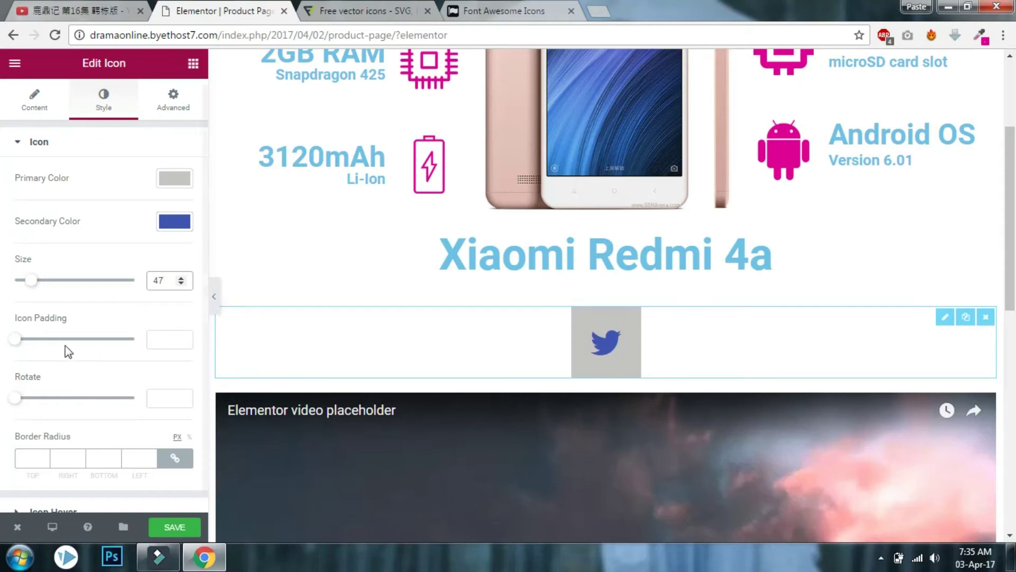
Set the twitter icon's padding to 28, and try its rotation and return it to zero
left_click_drag(15, 339, 45, 347)
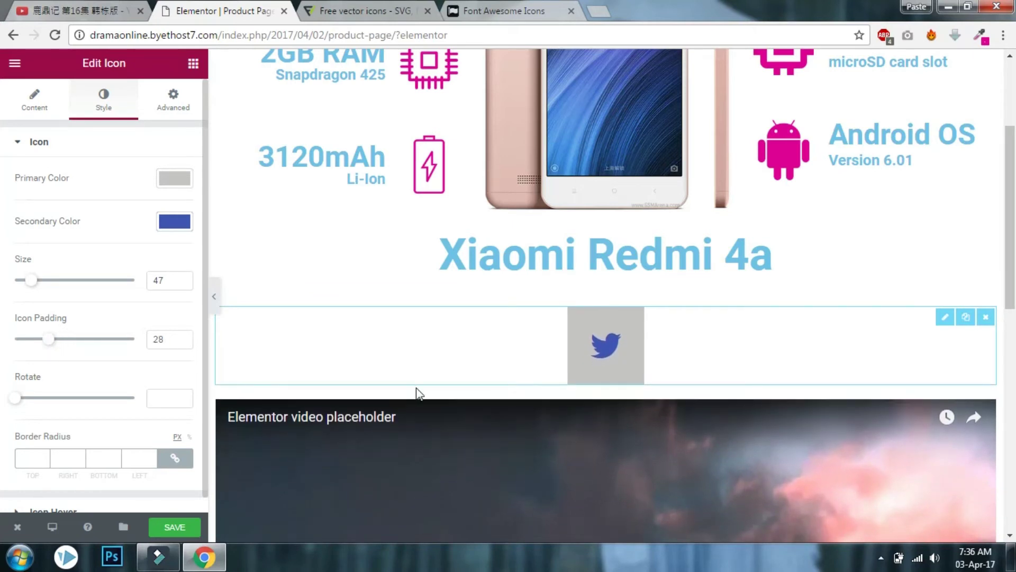
mouse_move(22, 402)
left_mouse_down()
mouse_move(44, 404)
mouse_move(11, 403)
left_mouse_up()
Replace the twitter icon below the Xiaomi Redmi 4a heading with the battery-3 icon and set its view to Default
left_click(22, 101)
left_click(85, 242)
type("b")
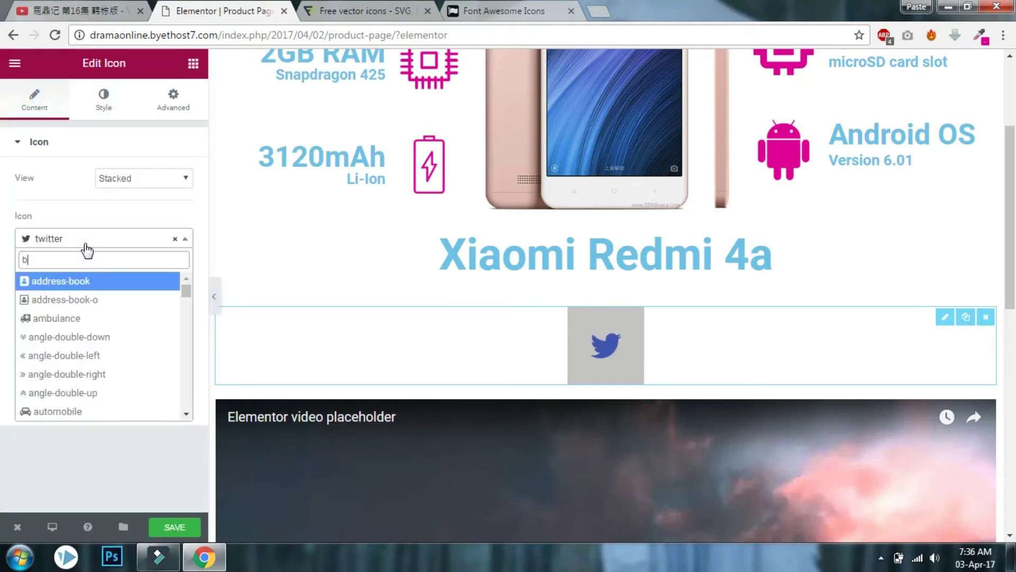
type("ate")
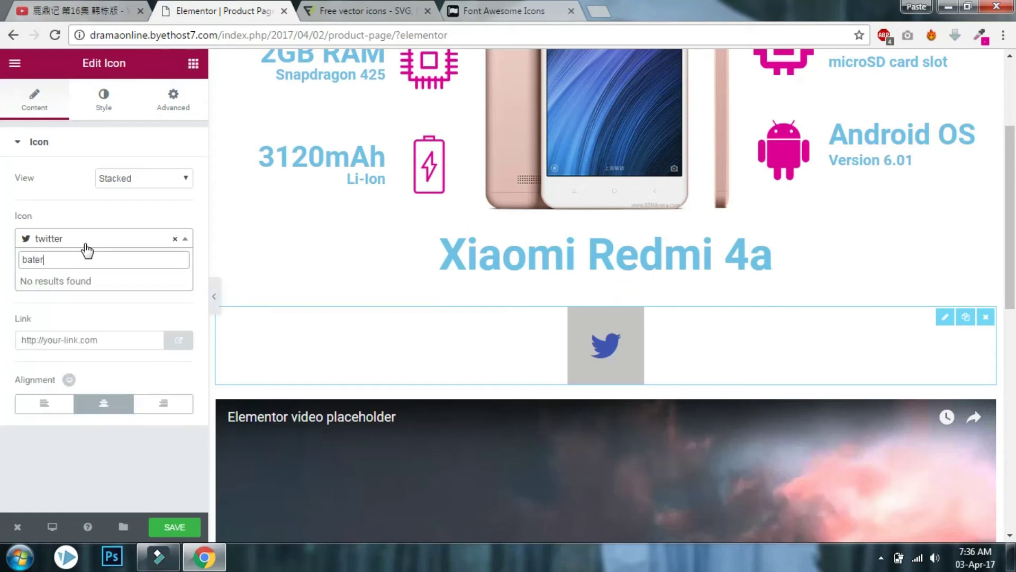
key("BackSpace")
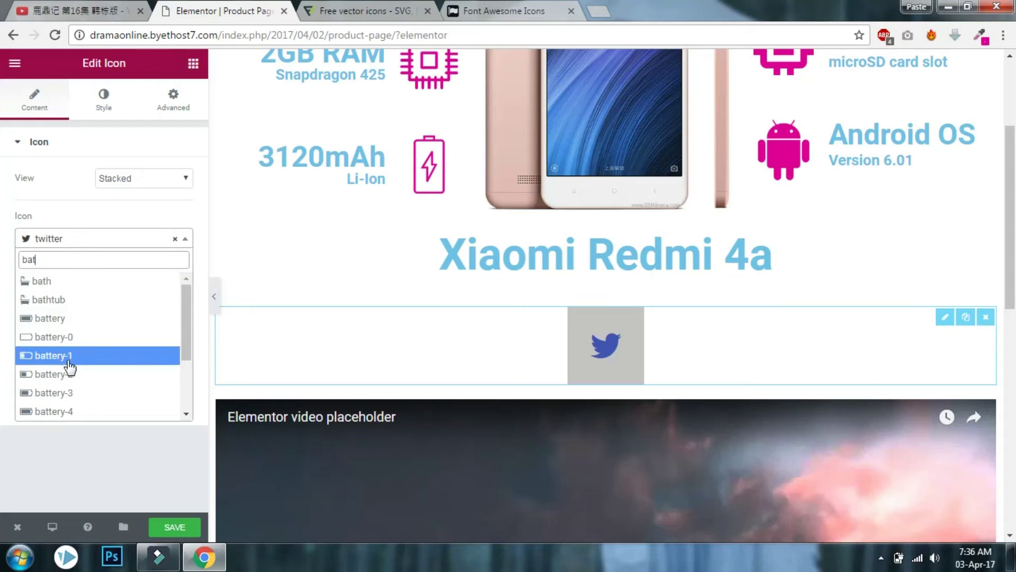
left_click(66, 394)
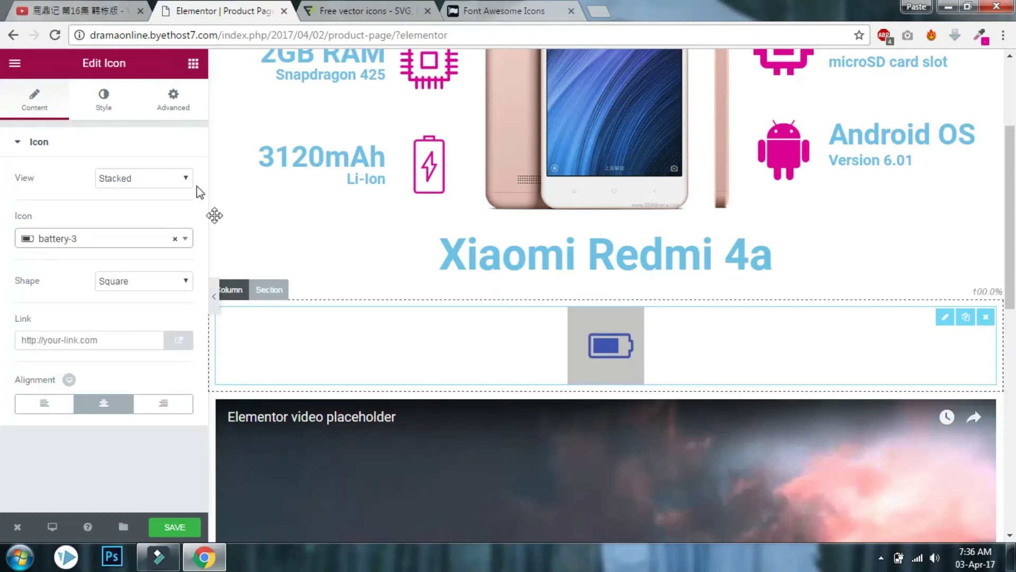
left_click(121, 182)
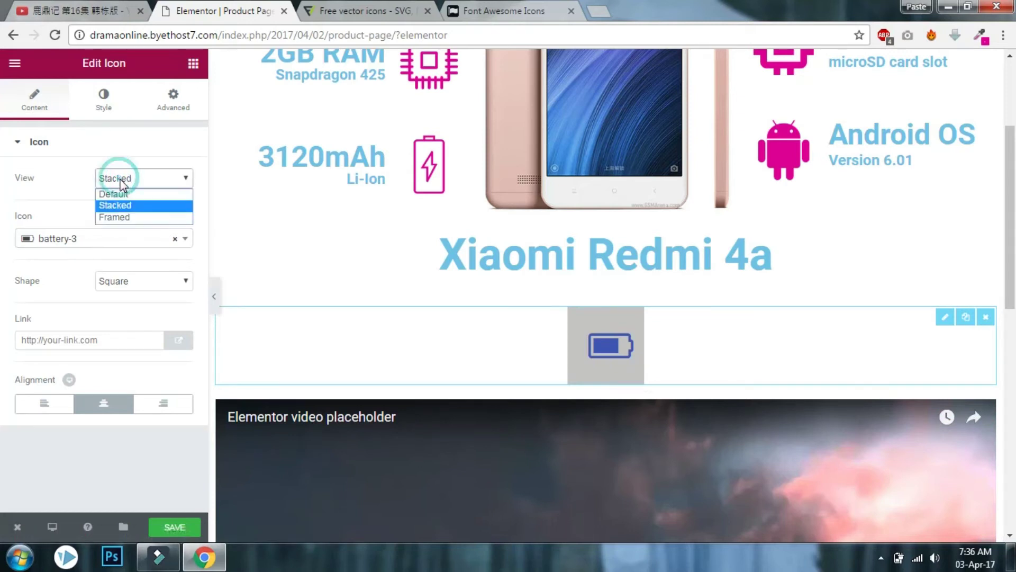
left_click(126, 197)
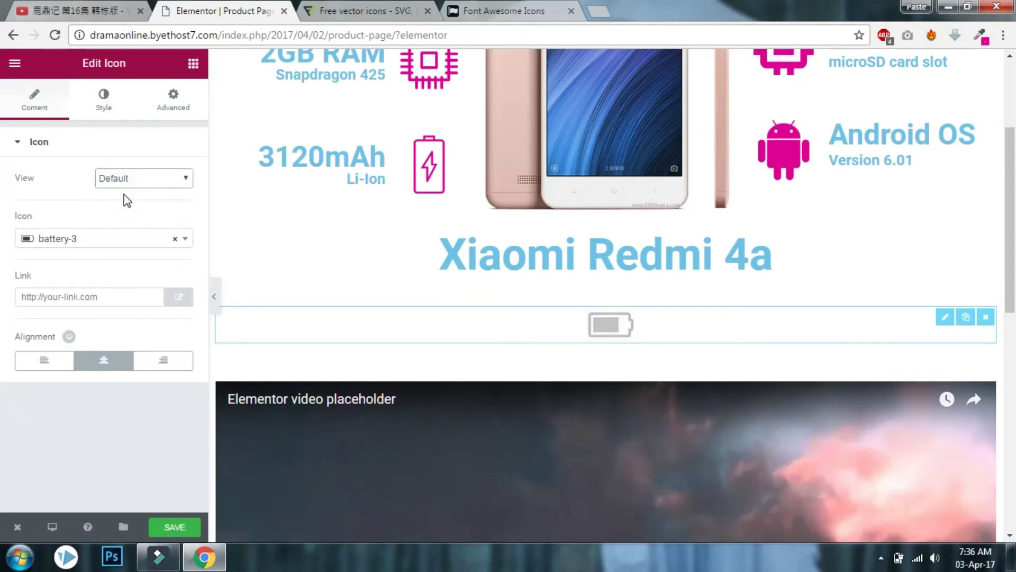
Change the battery icon's primary color to red #f23232 and set its size to 60
left_click(108, 103)
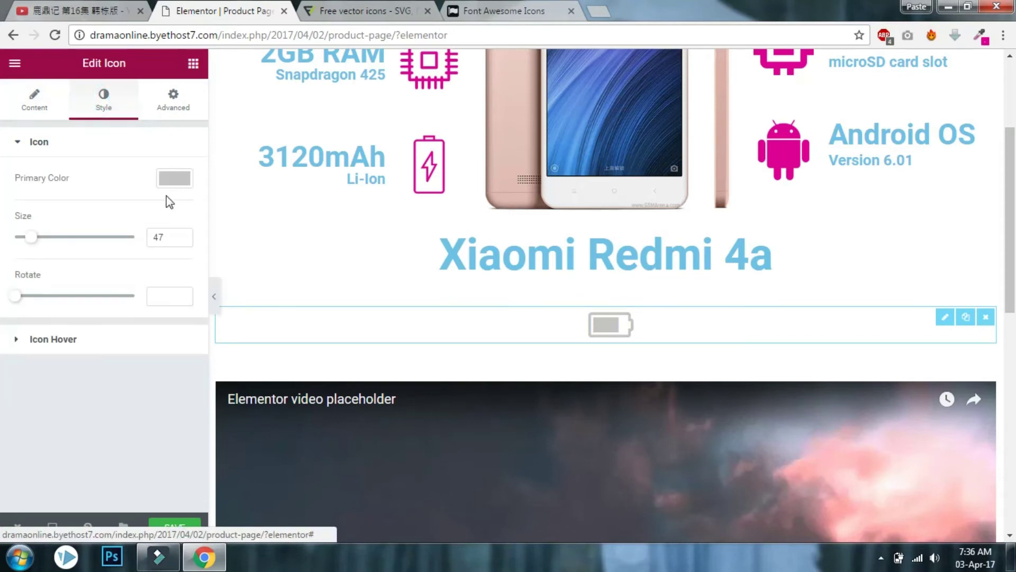
left_click(179, 180)
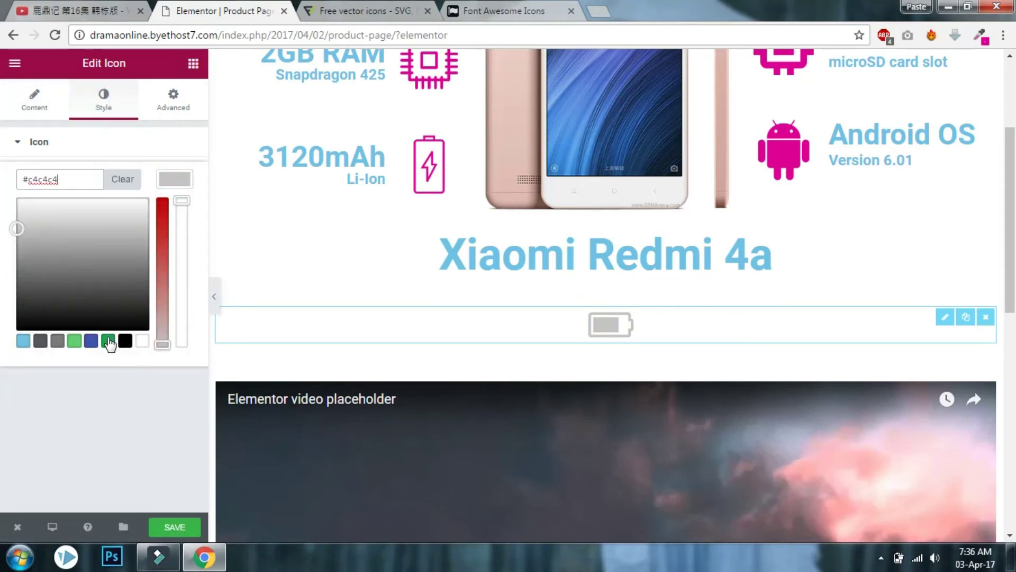
left_click(109, 342)
left_click_drag(67, 243, 15, 206)
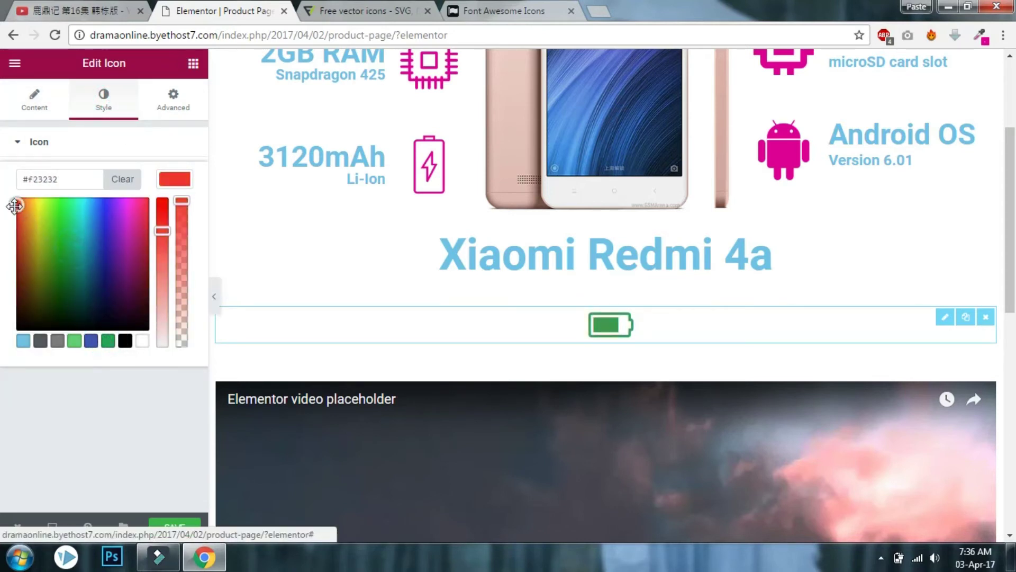
left_click(175, 180)
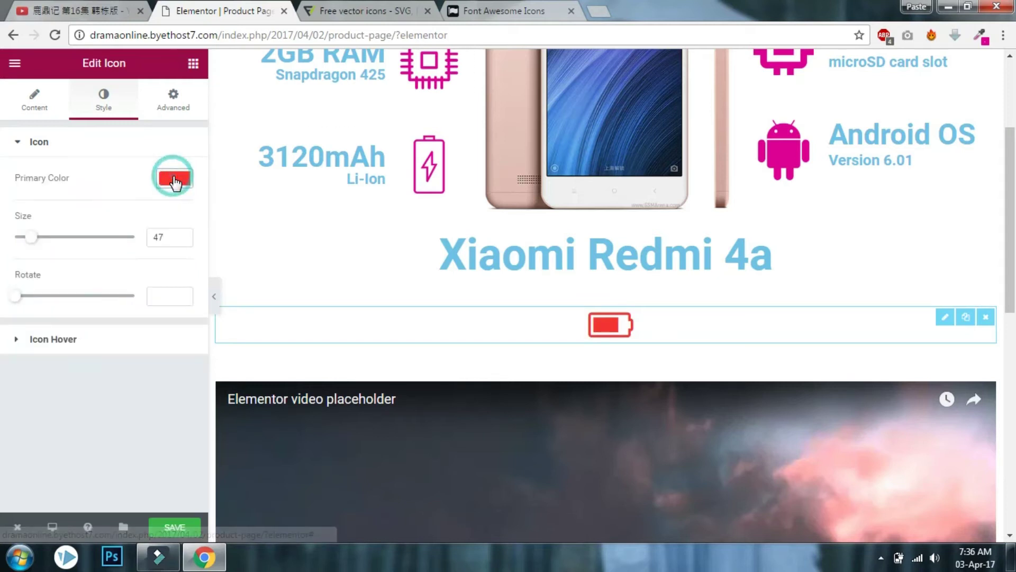
left_click_drag(170, 237, 82, 243)
type("60")
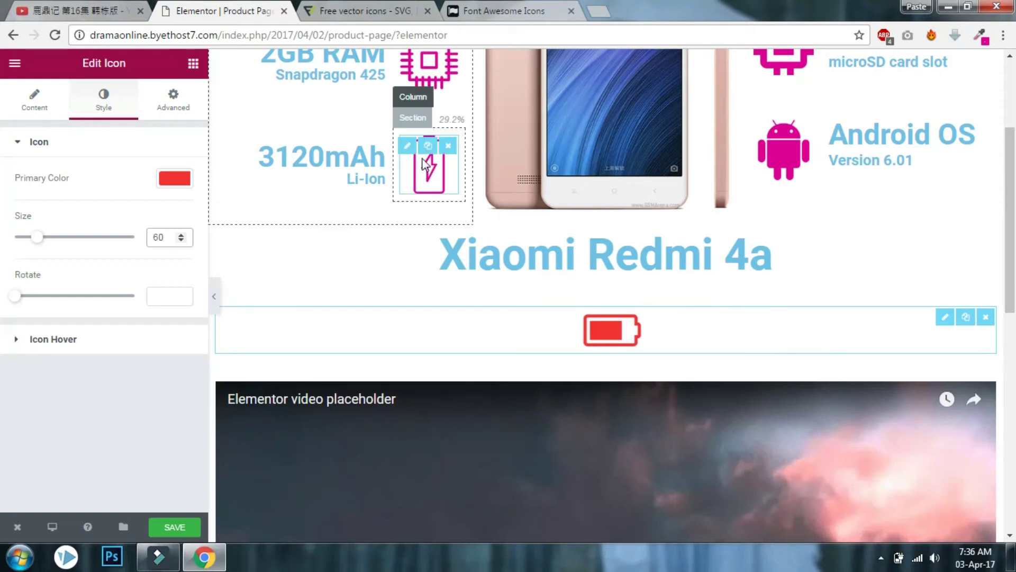
Try rotation values of 90 and 27 on the battery icon, and clear the rotation
left_click(162, 296)
type("90")
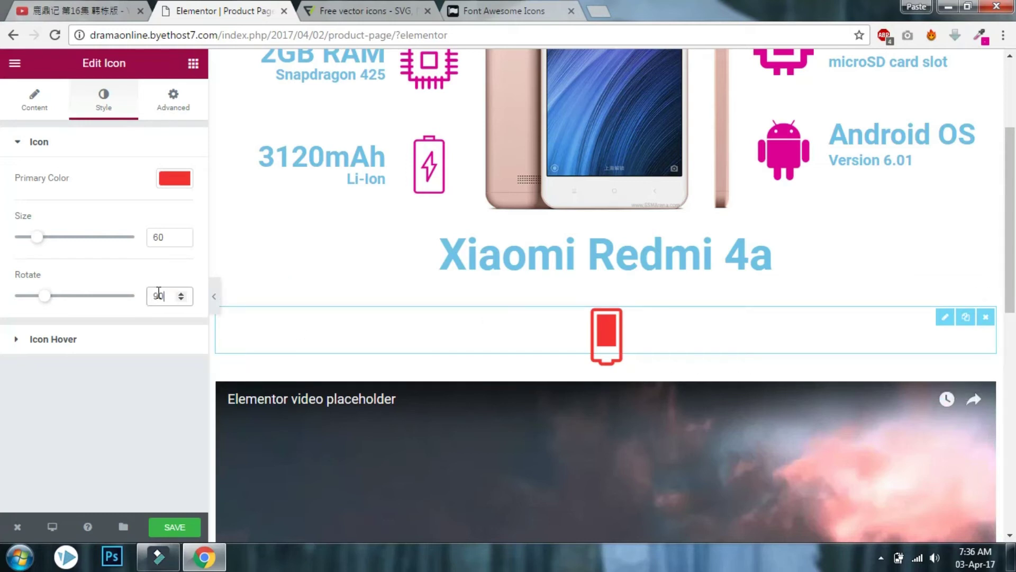
double_click(170, 294)
type("27")
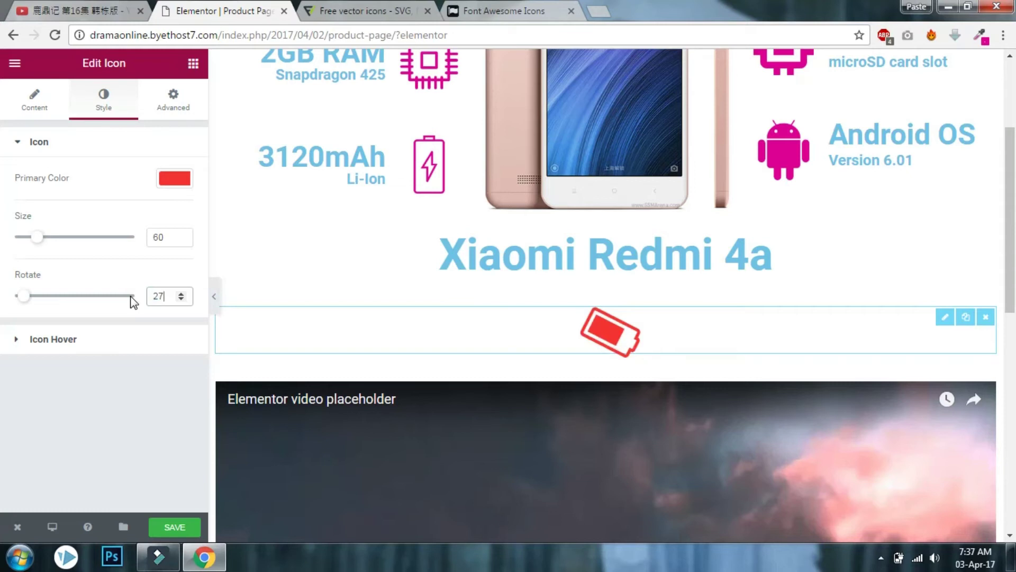
key("BackSpace")
key("BackSpace")
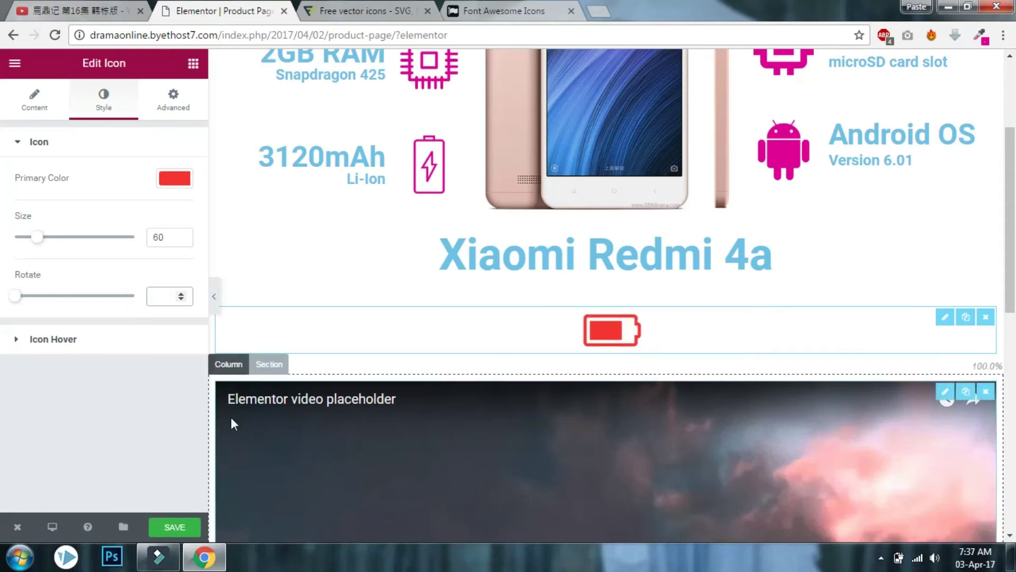
Set the battery icon's rotation to 270 so that it stands upright
left_click_drag(15, 297, 104, 304)
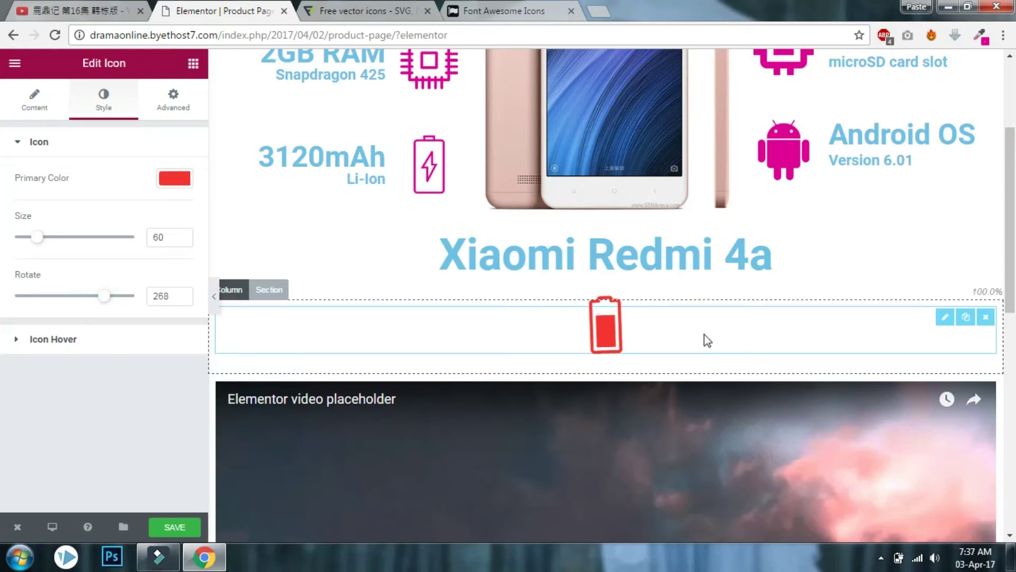
left_click(182, 294)
left_click(182, 294)
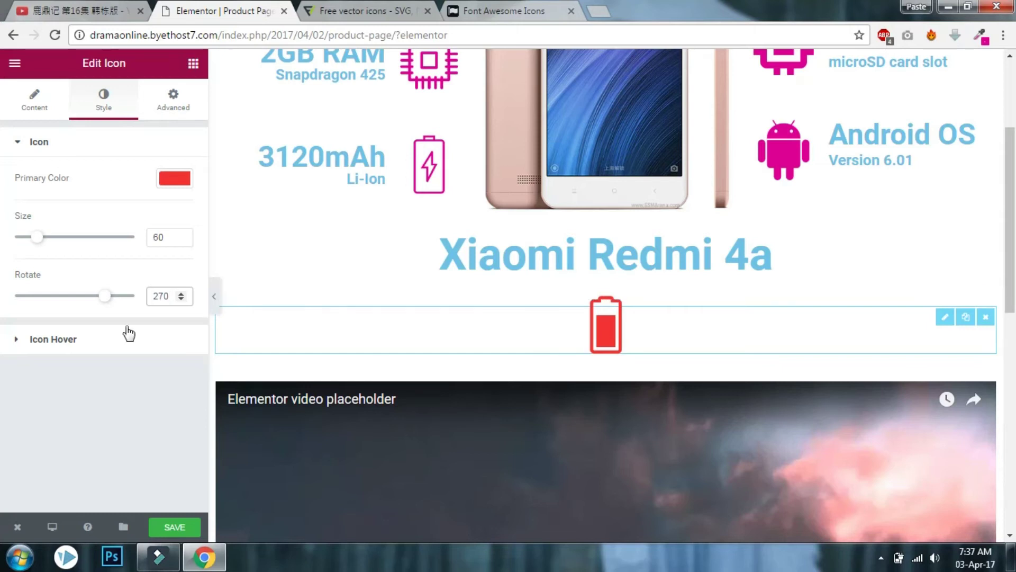
Set the battery icon's hover primary color to black and its hover animation to Pulse
left_click(116, 347)
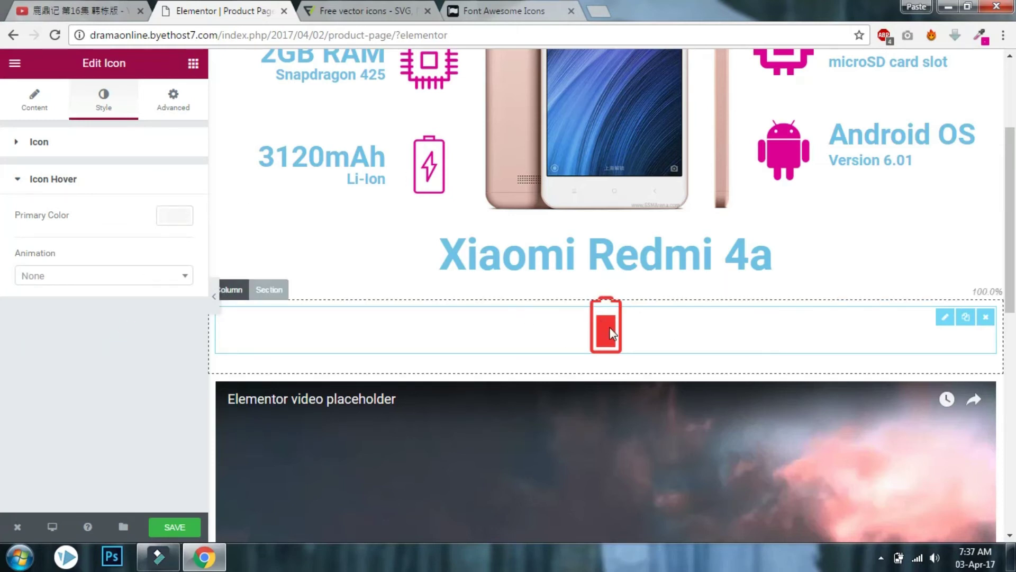
left_click(182, 220)
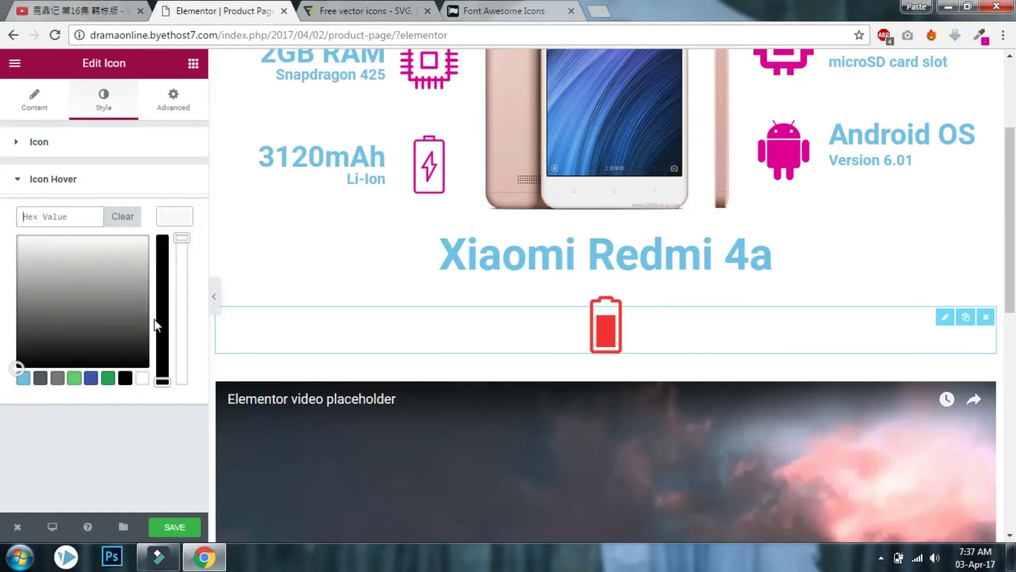
left_click(125, 378)
left_click(510, 364)
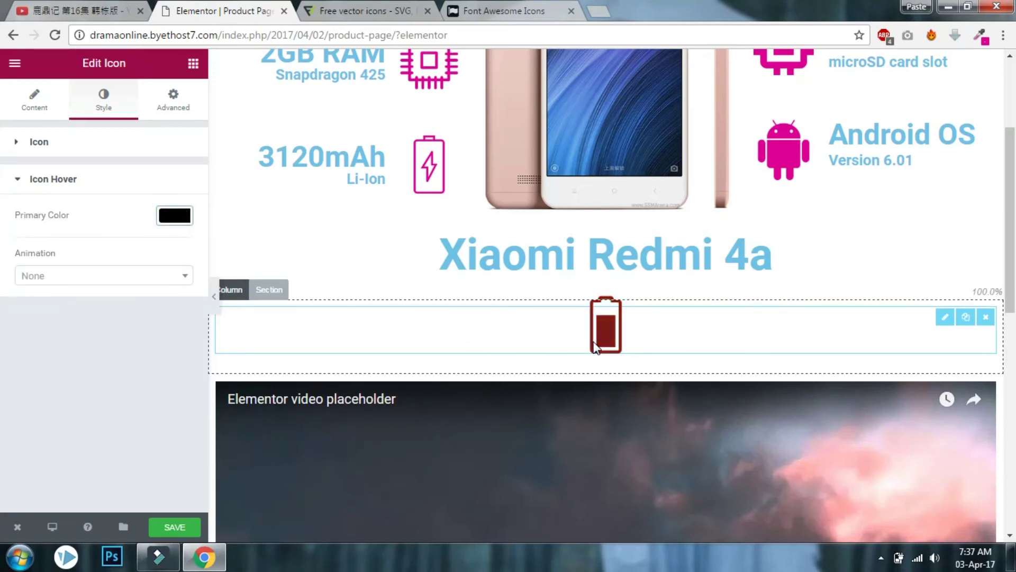
left_click(69, 275)
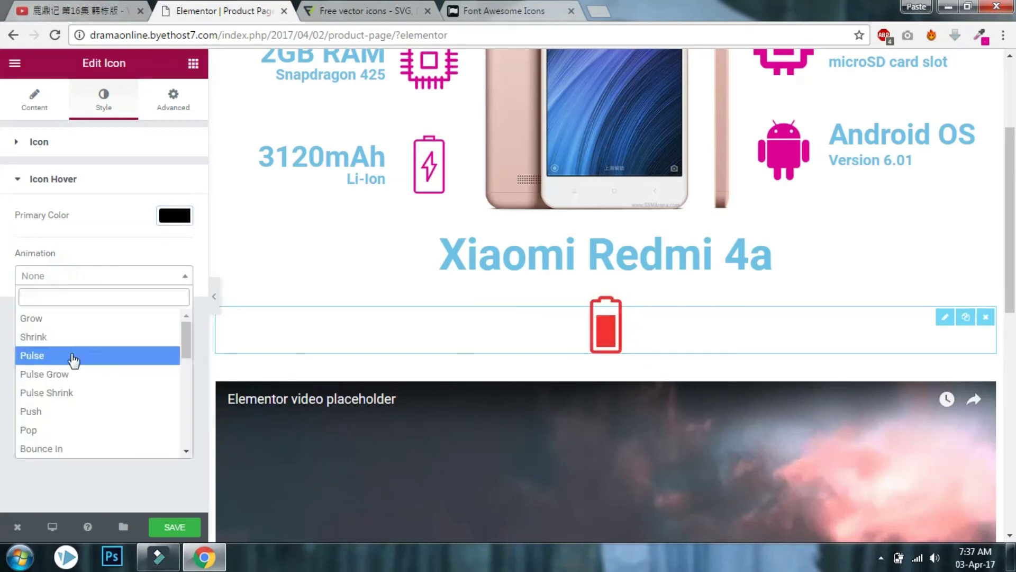
scroll(75, 421, "down", 7)
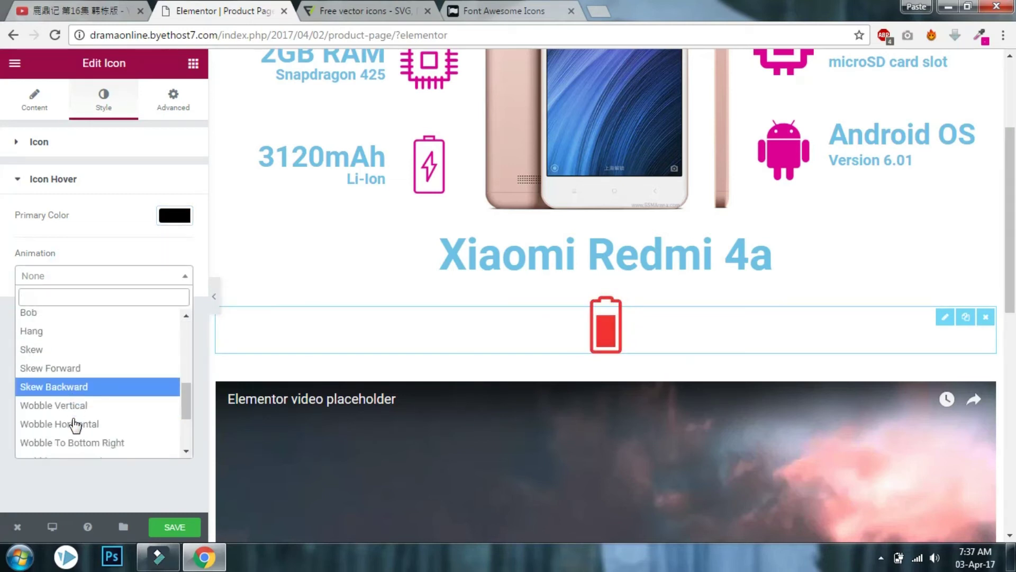
scroll(68, 424, "up", 7)
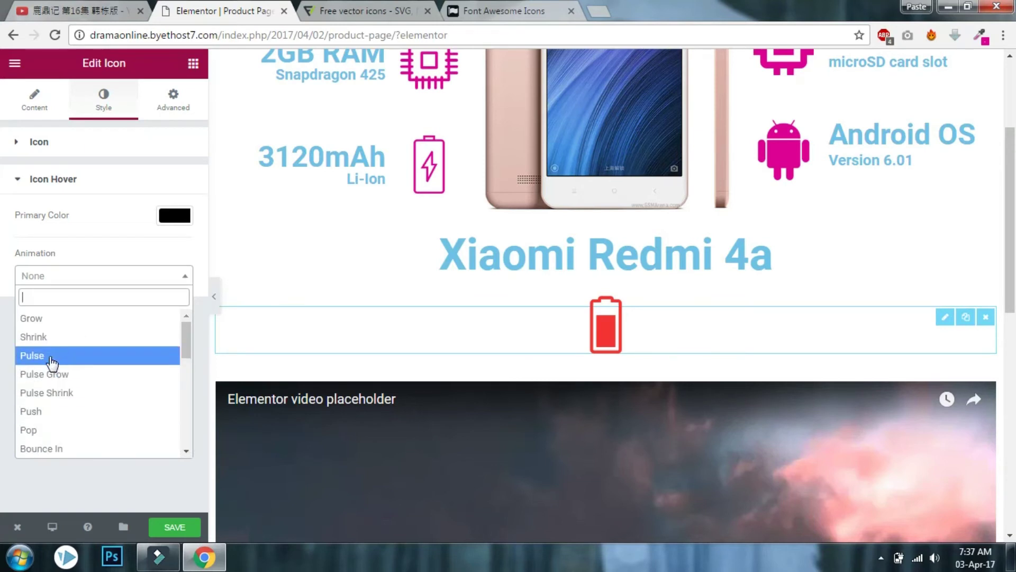
left_click(81, 352)
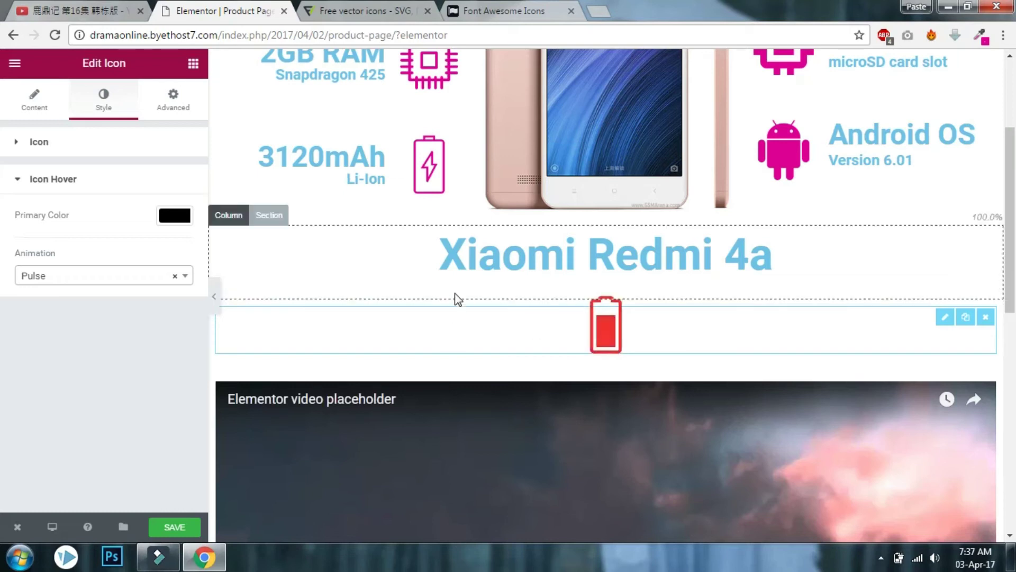
Give the battery icon a Fade In entrance animation in its advanced settings
left_click(174, 108)
scroll(150, 243, "down", 2)
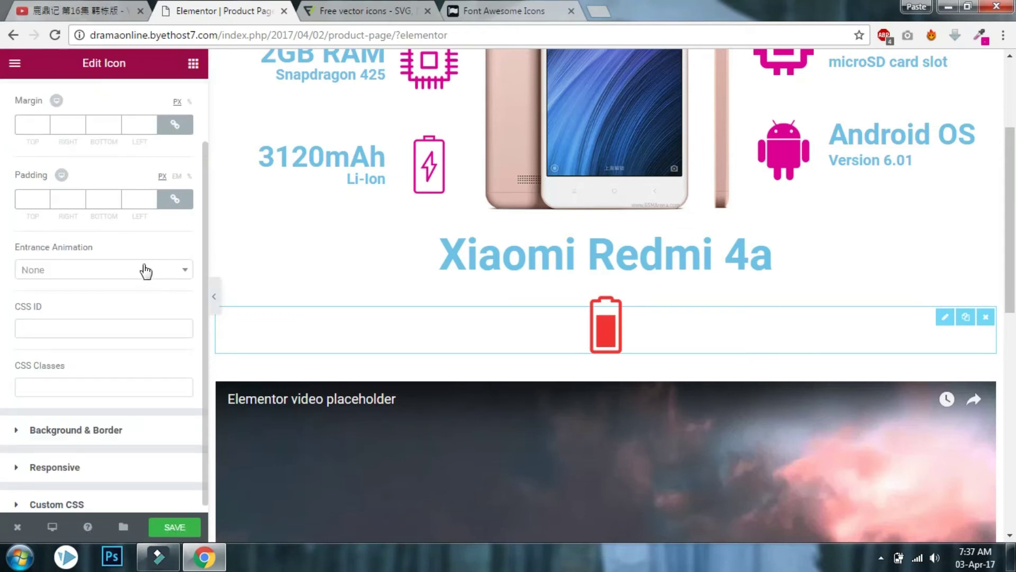
left_click(145, 270)
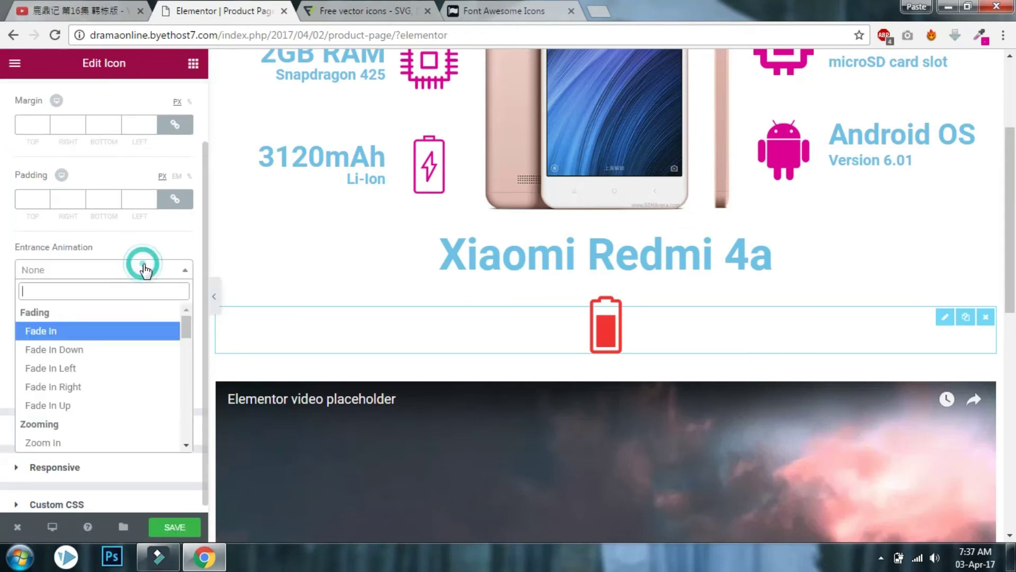
left_click(125, 332)
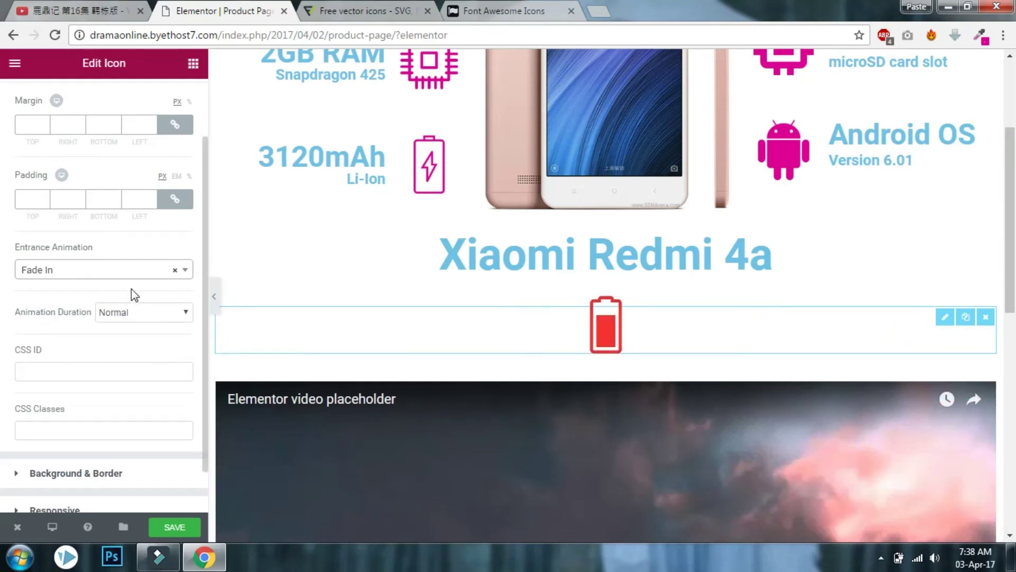
Try the responsive options that hide the battery icon on desktop, tablet and mobile, switching each one back to show
scroll(139, 312, "down", 1)
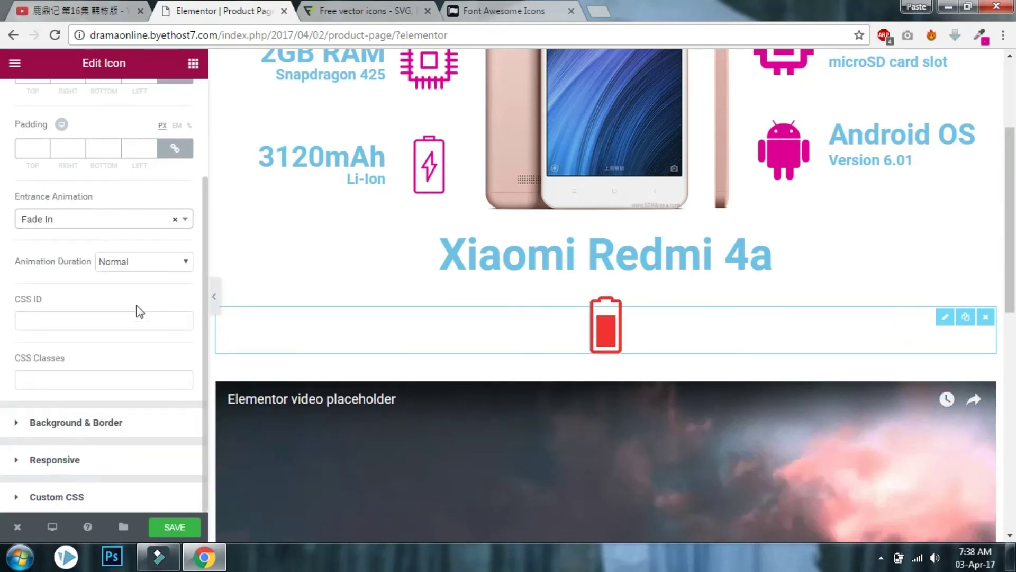
left_click(91, 460)
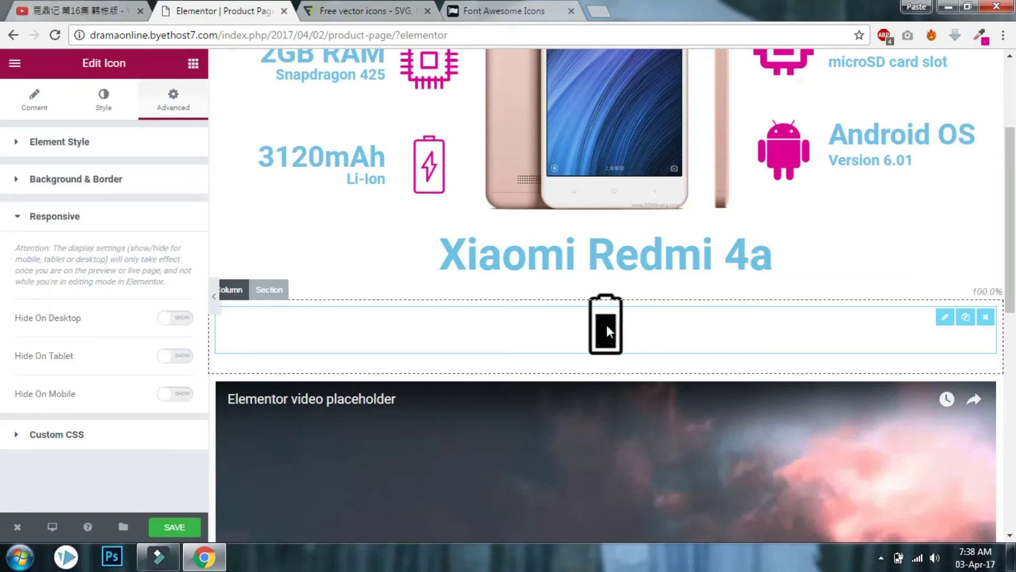
left_click(185, 319)
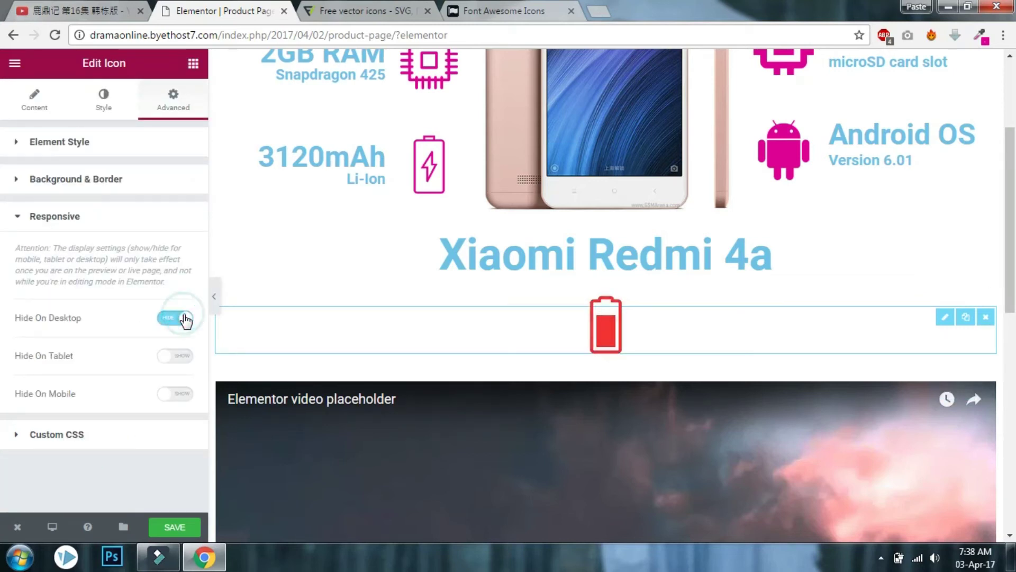
left_click(185, 318)
left_click(174, 357)
left_click(170, 359)
left_click(180, 392)
left_click(170, 395)
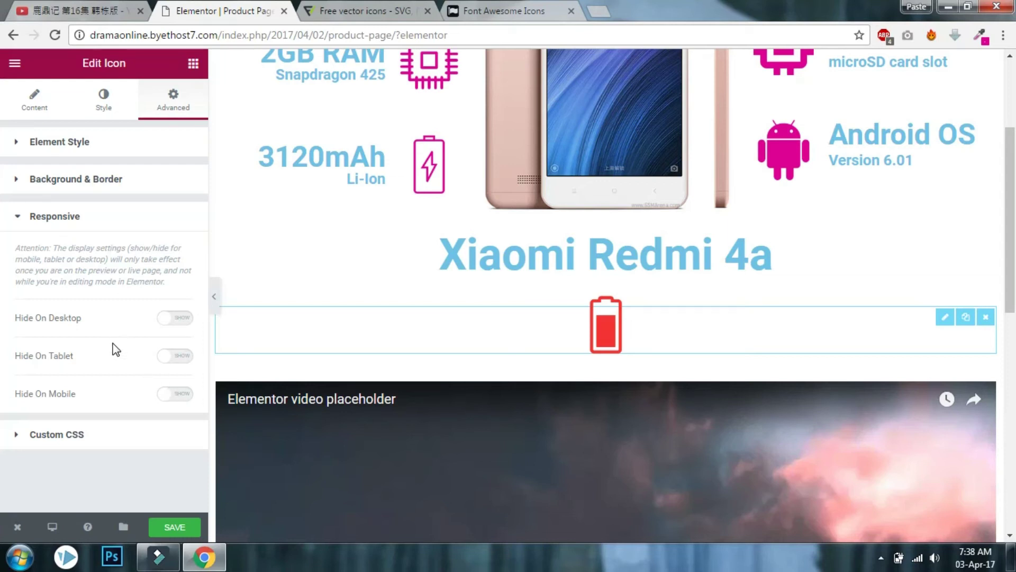
Look through the icons available for the battery icon widget, keeping the current choice
left_click(34, 98)
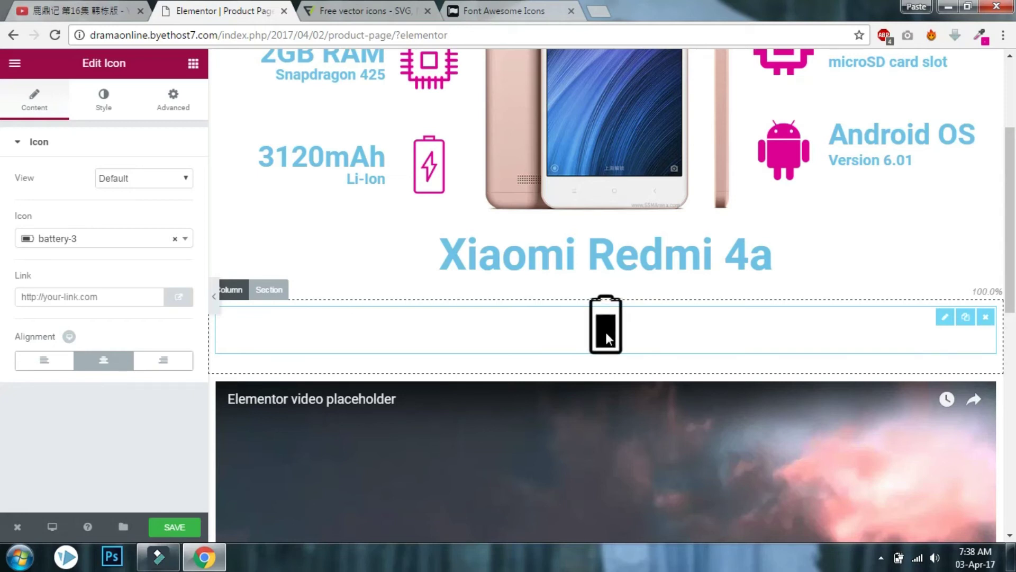
left_click(123, 244)
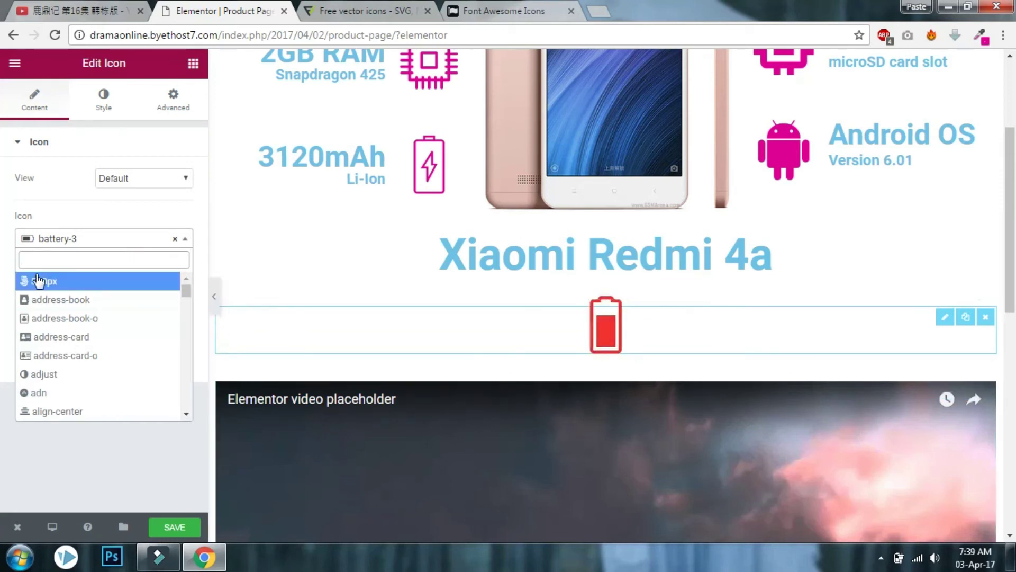
scroll(43, 304, "down", 8)
scroll(50, 301, "down", 10)
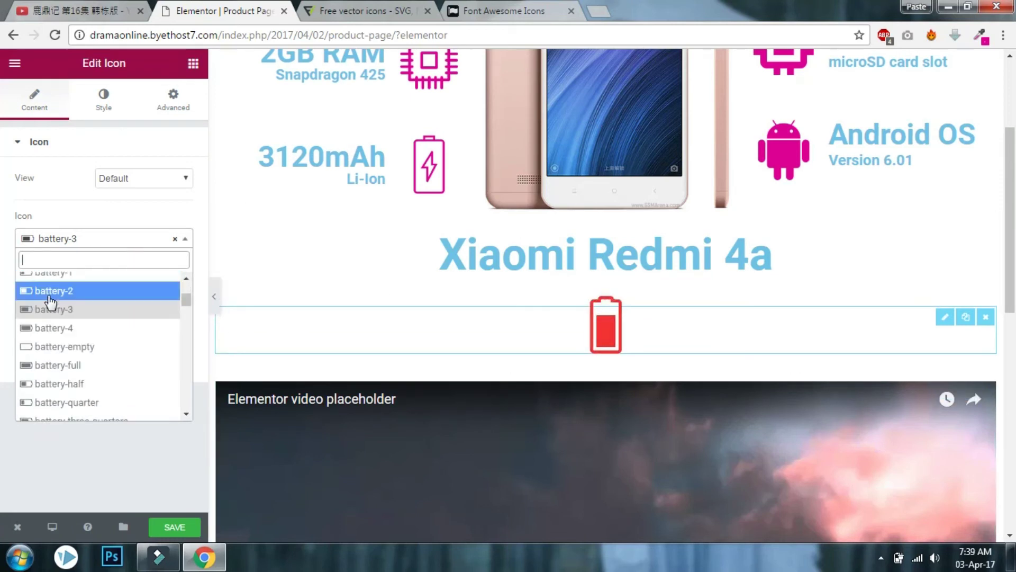
scroll(50, 302, "down", 15)
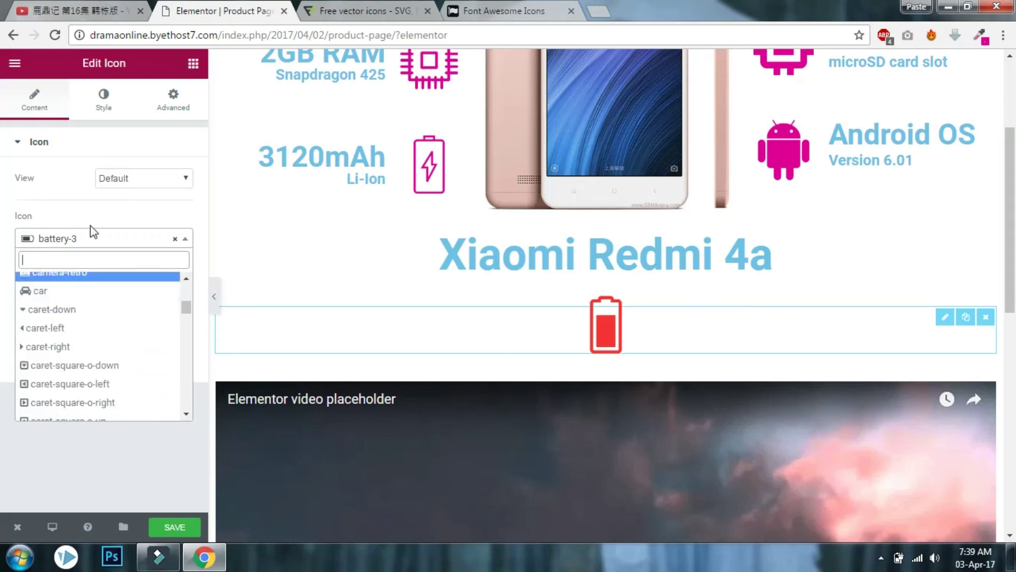
left_click(106, 244)
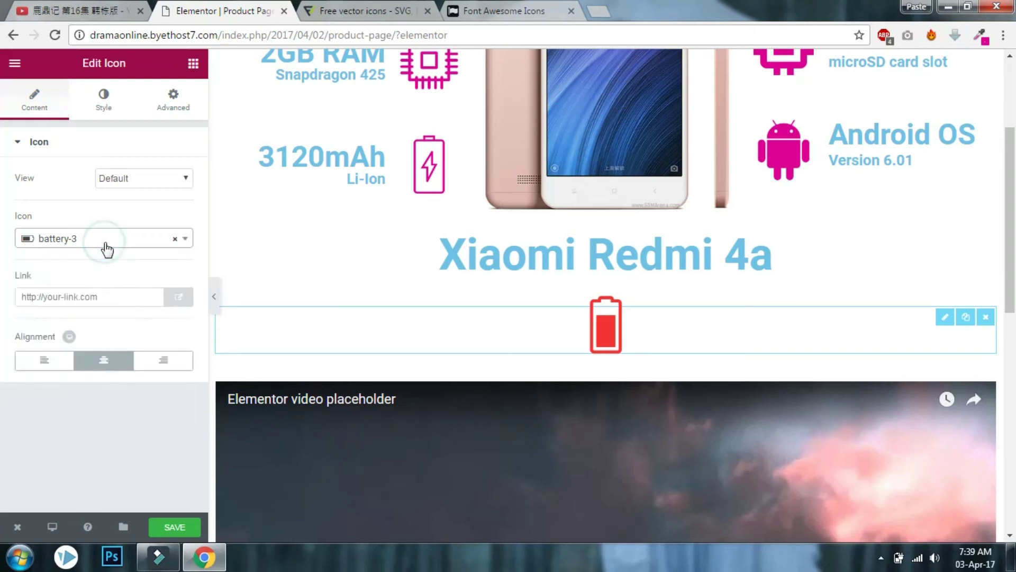
Glance at the Flaticon site and return to the product page editor to view the phone's feature icons
left_click(329, 7)
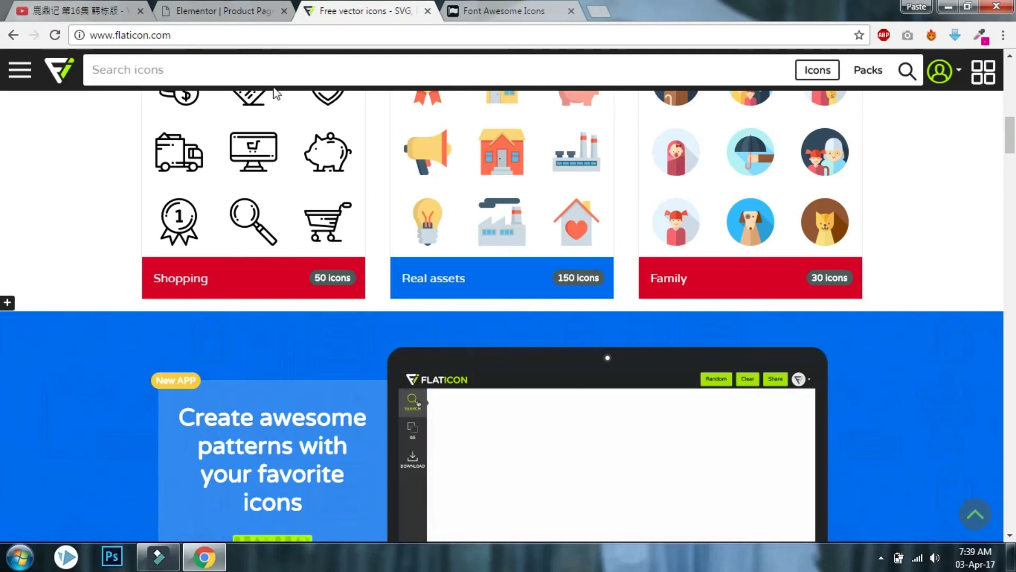
left_click(215, 9)
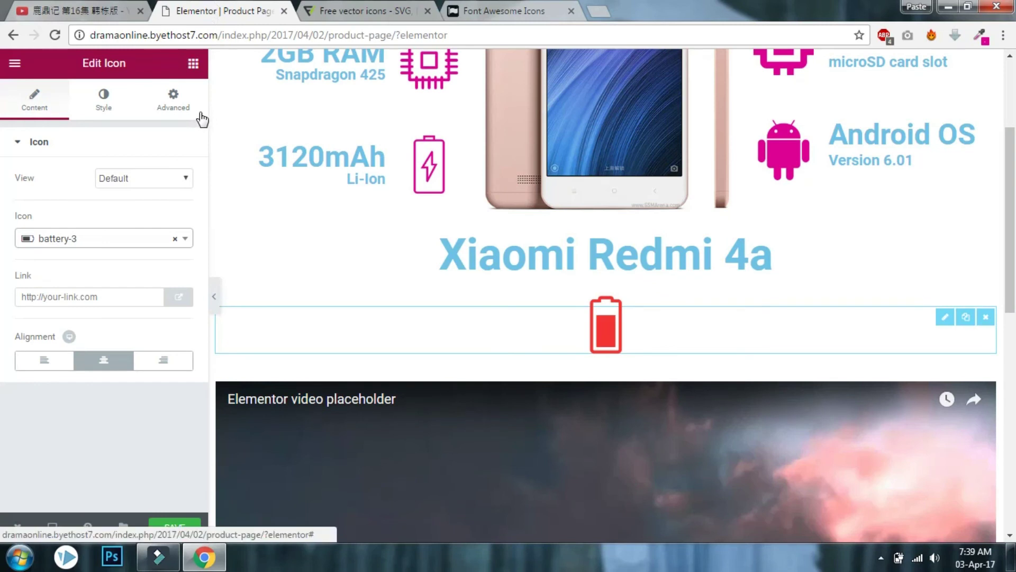
scroll(489, 195, "up", 3)
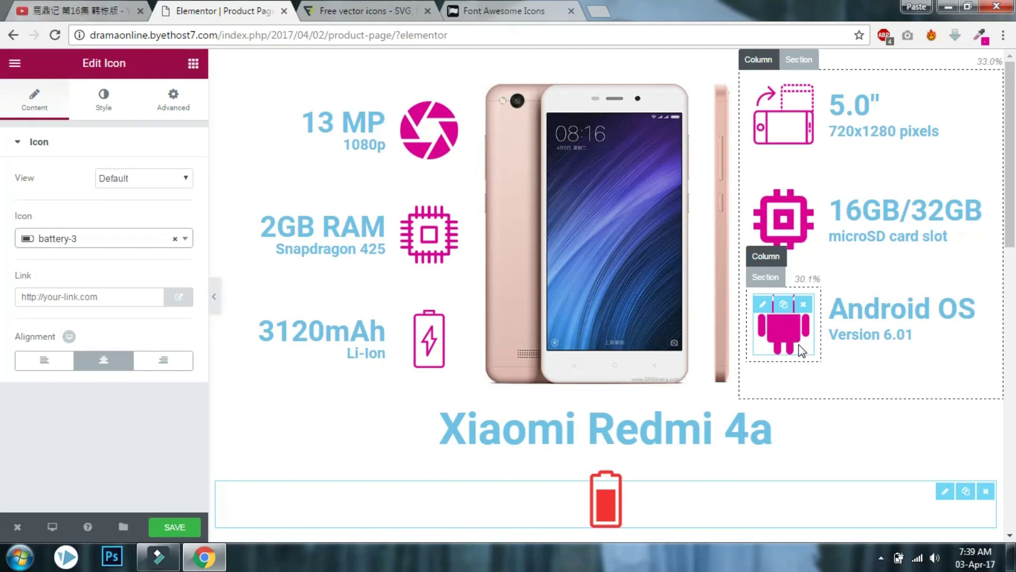
Search the icon list for "andro" and change the battery icon widget's icon to android
left_click(62, 241)
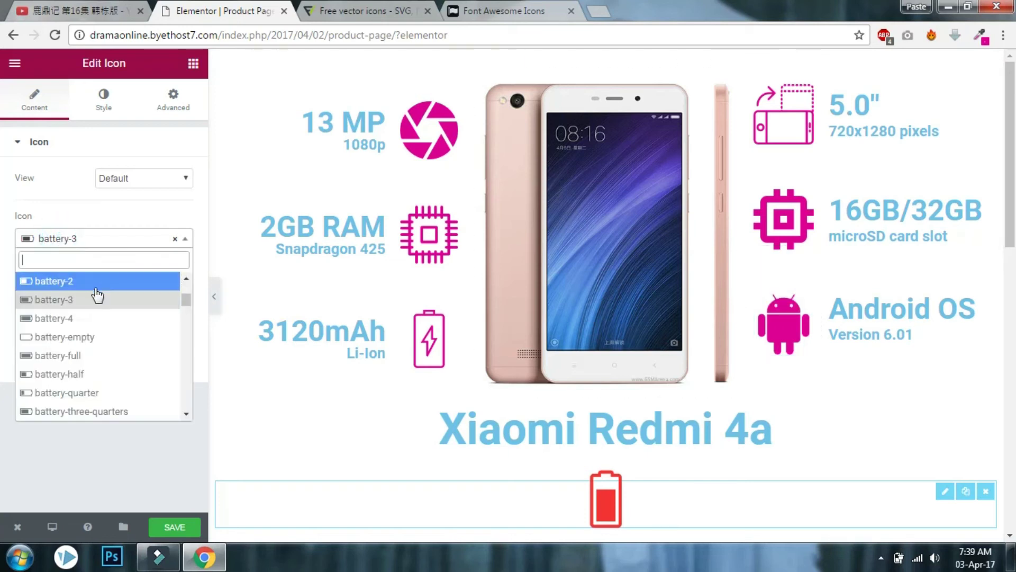
type("andro")
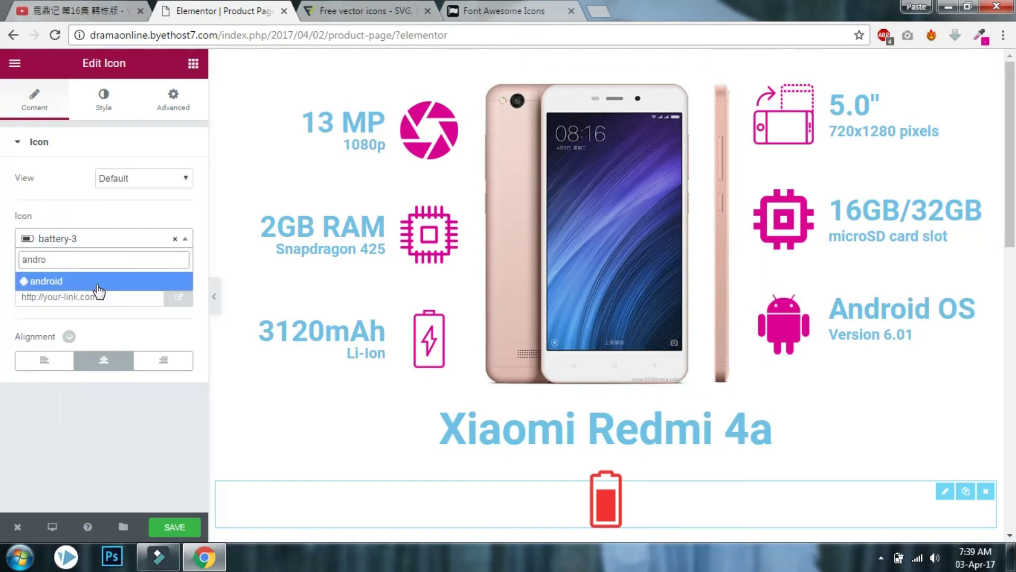
left_click(98, 286)
scroll(550, 450, "down", 1)
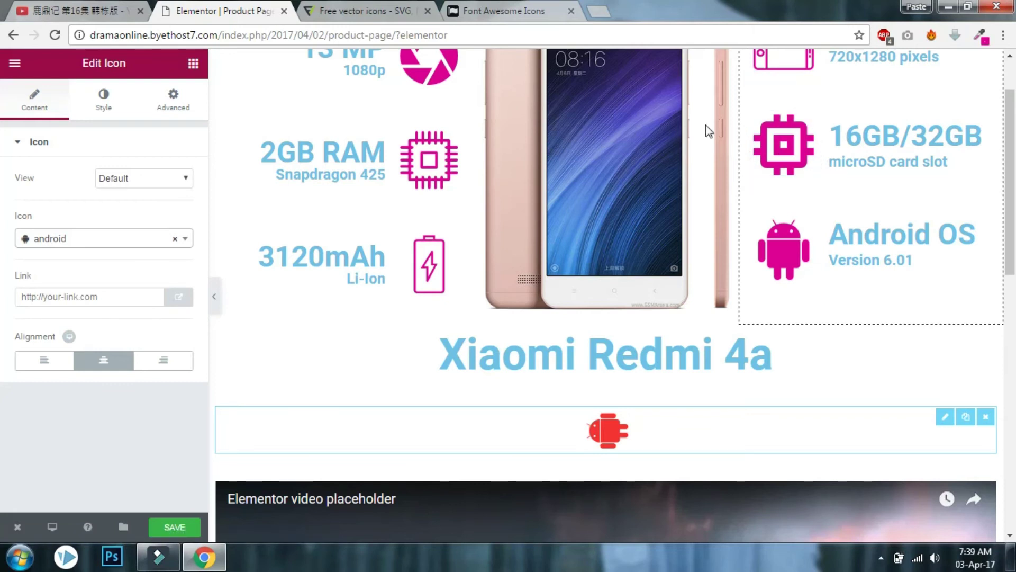
Add an Image widget above the android icon and insert the camera-shutter image from the media library
left_click(380, 10)
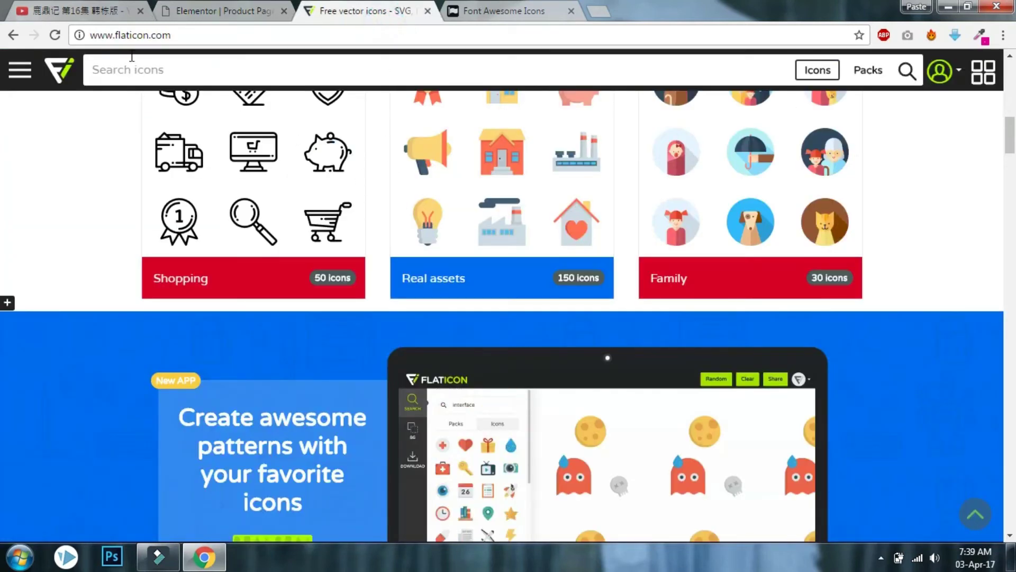
left_click(247, 9)
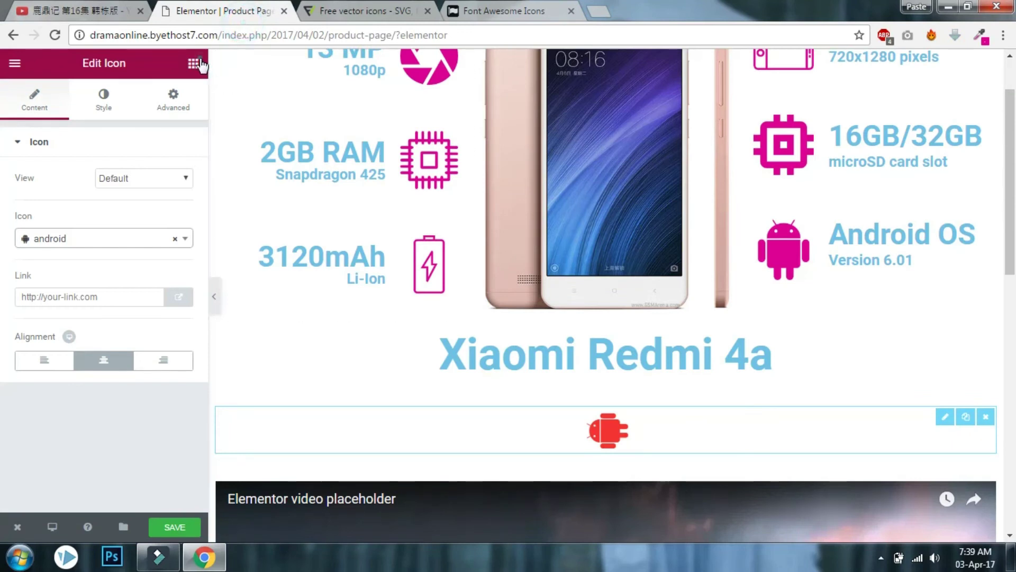
left_click(193, 63)
left_click_drag(66, 259, 549, 423)
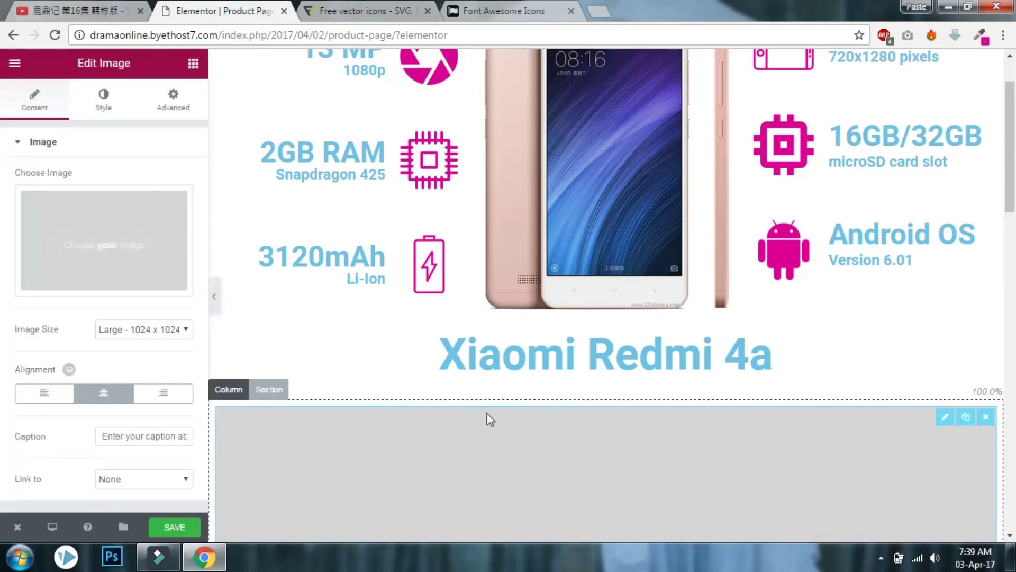
scroll(546, 418, "down", 1)
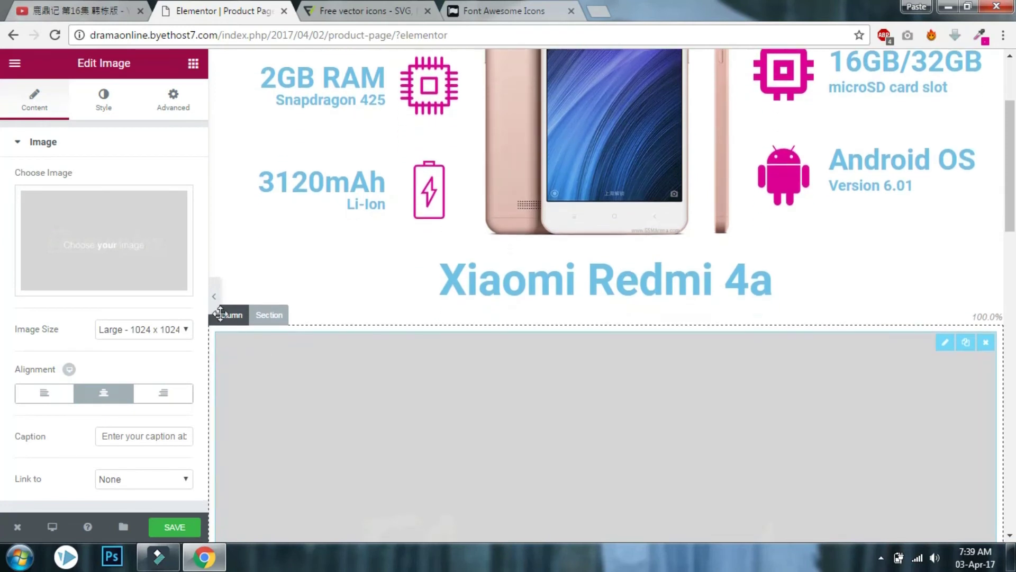
left_click(167, 253)
left_click(611, 247)
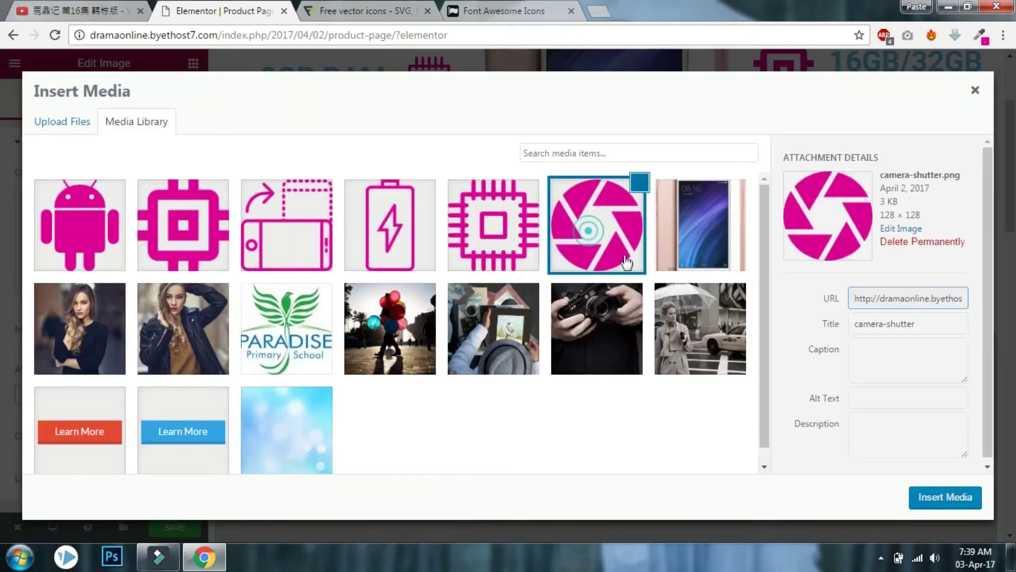
left_click(941, 498)
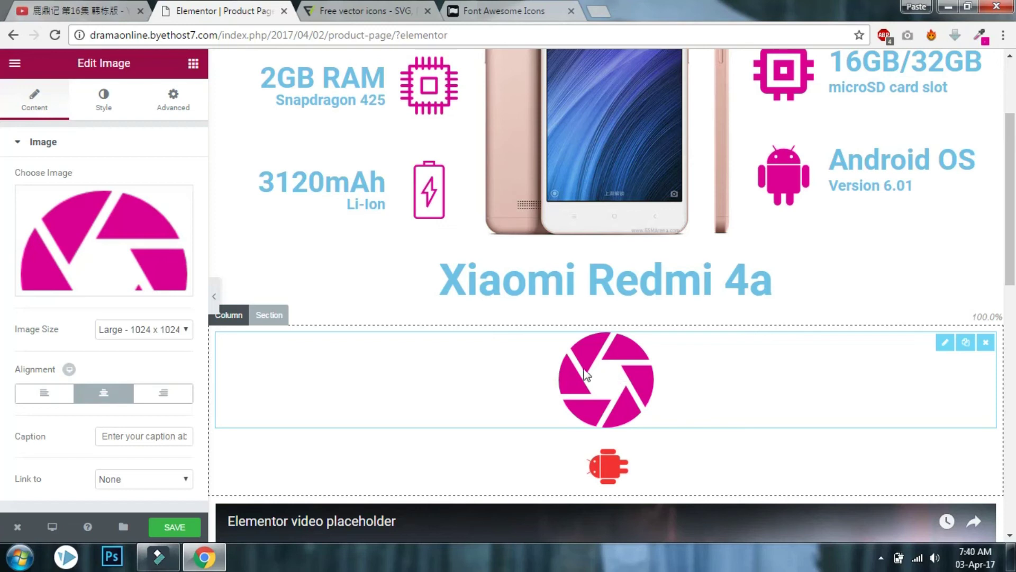
Set the camera-shutter image's hover animation to Pulse and return to the widget list
left_click(106, 94)
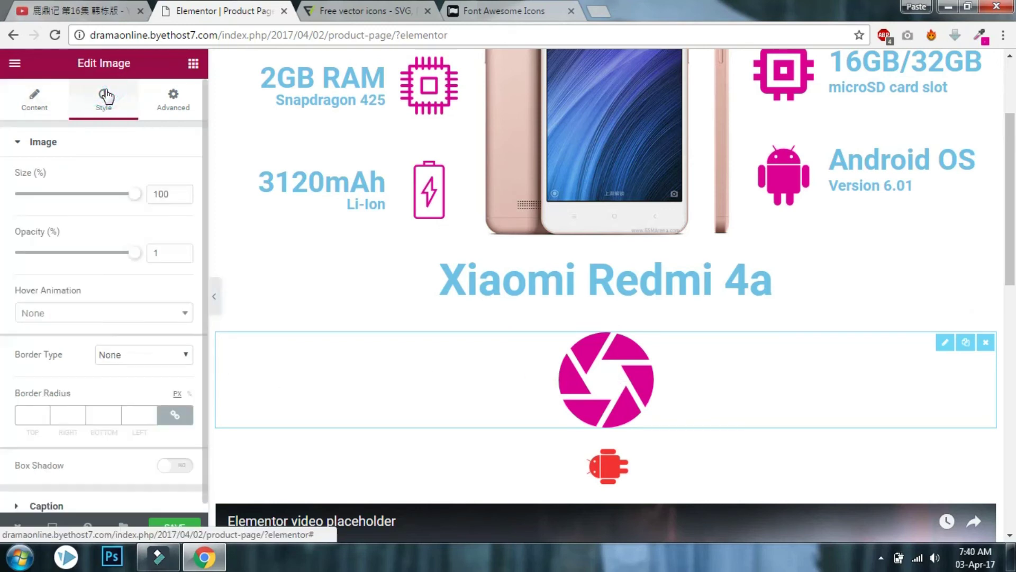
left_click(68, 312)
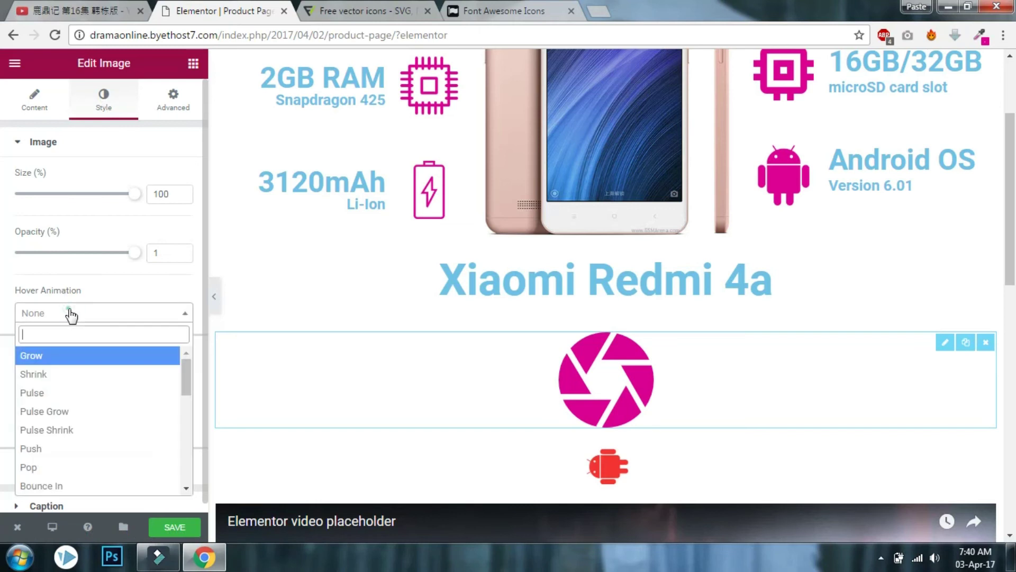
left_click(65, 393)
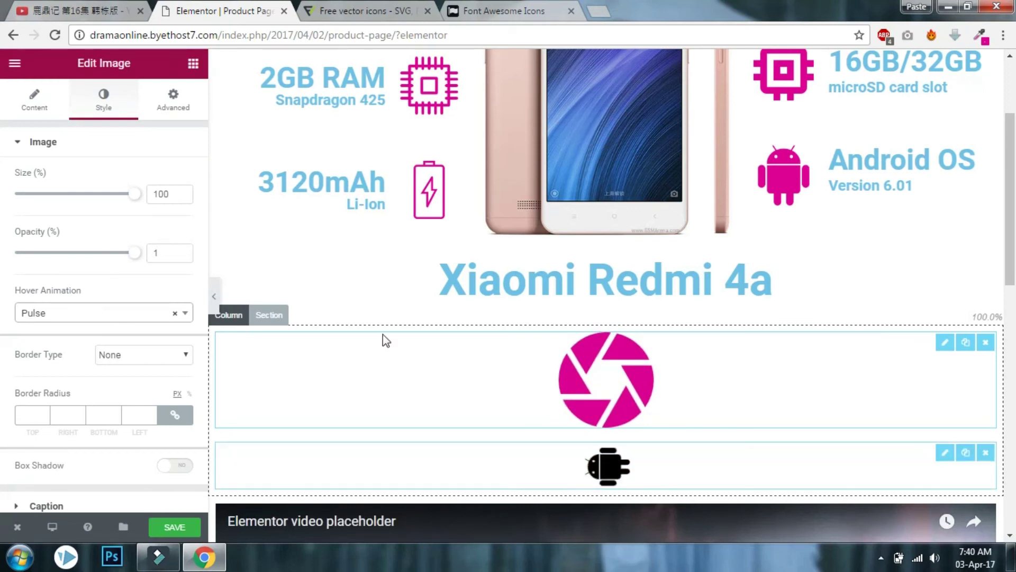
left_click(193, 64)
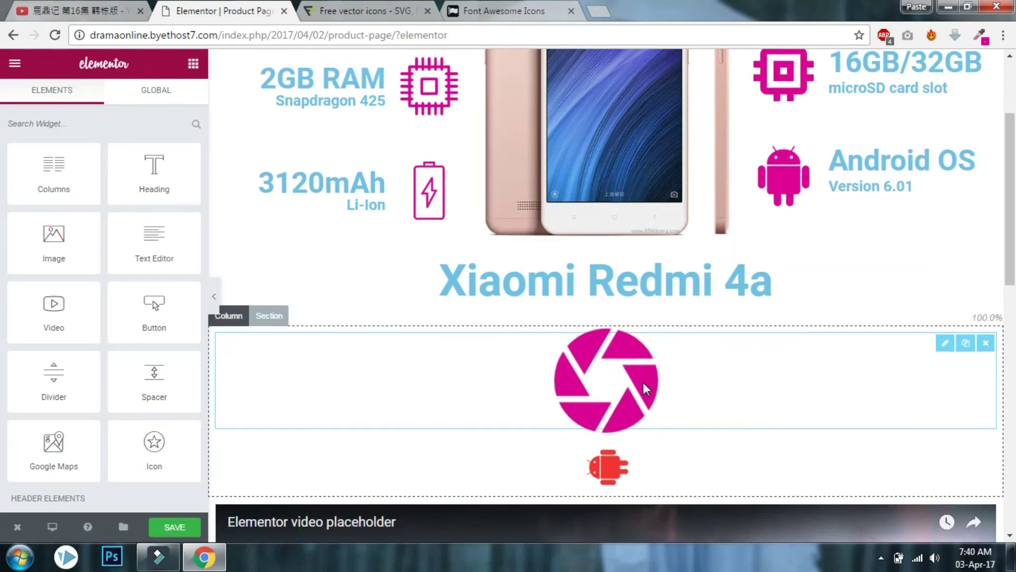
Compare the phone's feature icons with the camera-shutter image and the android icon below the heading
scroll(643, 382, "up", 1)
scroll(720, 428, "down", 2)
scroll(659, 386, "up", 4)
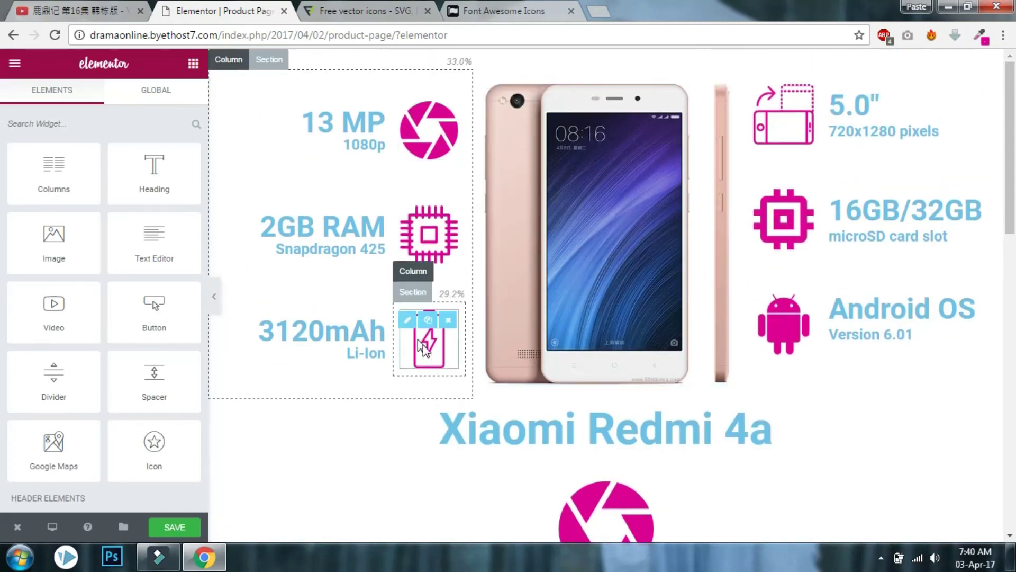
scroll(787, 290, "down", 2)
scroll(786, 290, "down", 3)
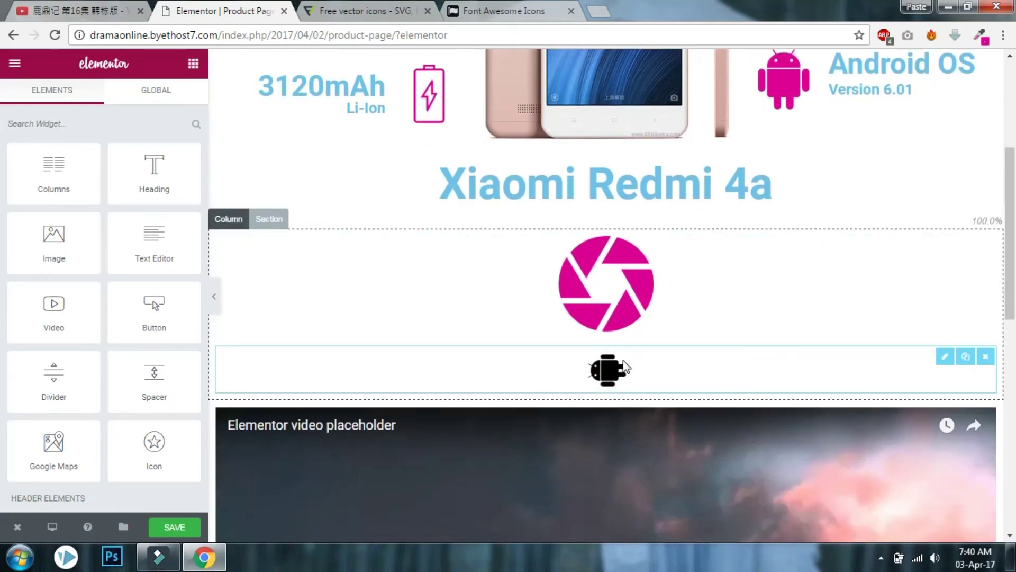
scroll(627, 370, "down", 1)
scroll(630, 366, "up", 1)
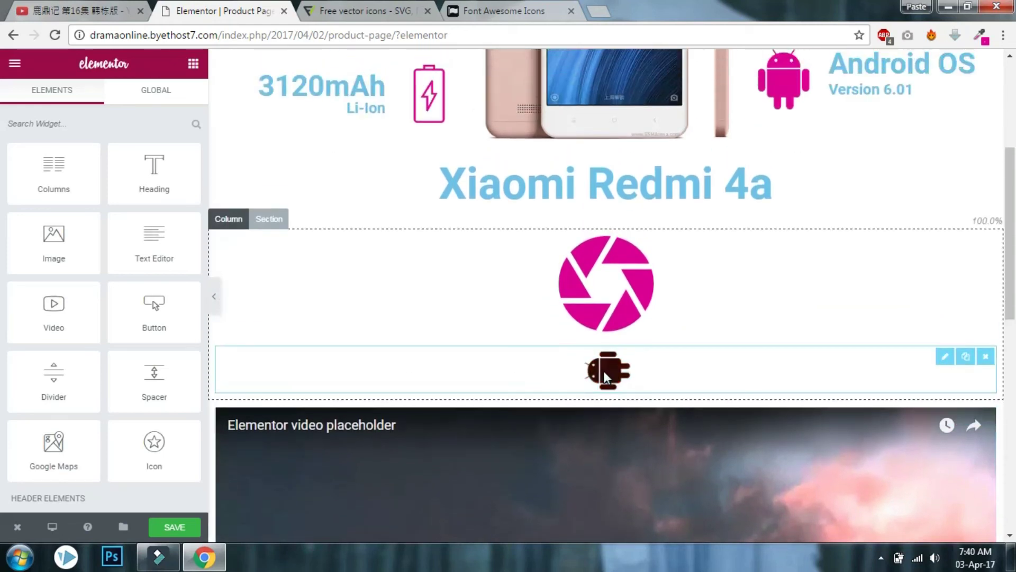
Search for "dow" and change the android icon widget's icon to angle-double-down
left_click(603, 371)
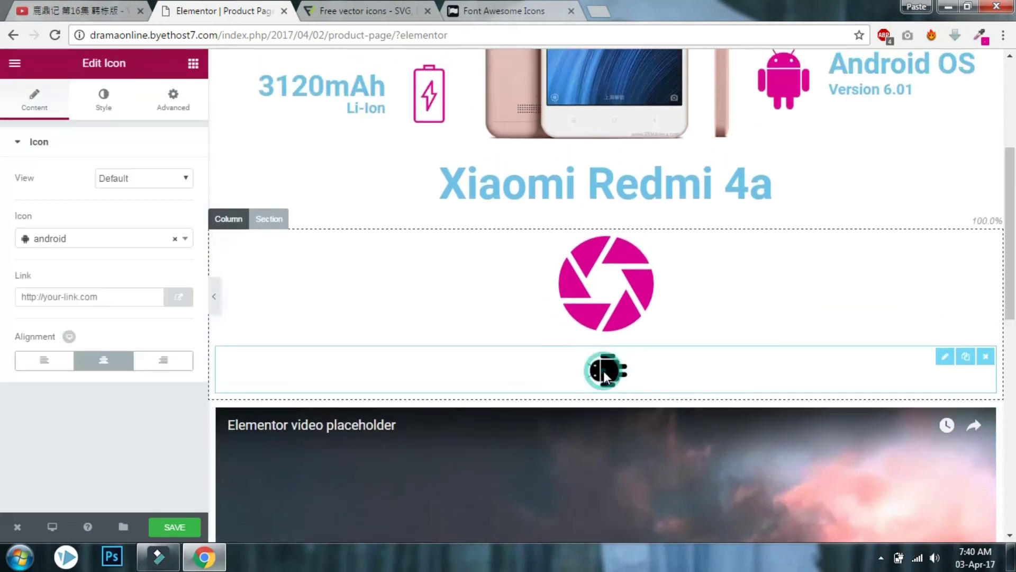
left_click(80, 239)
type("dow")
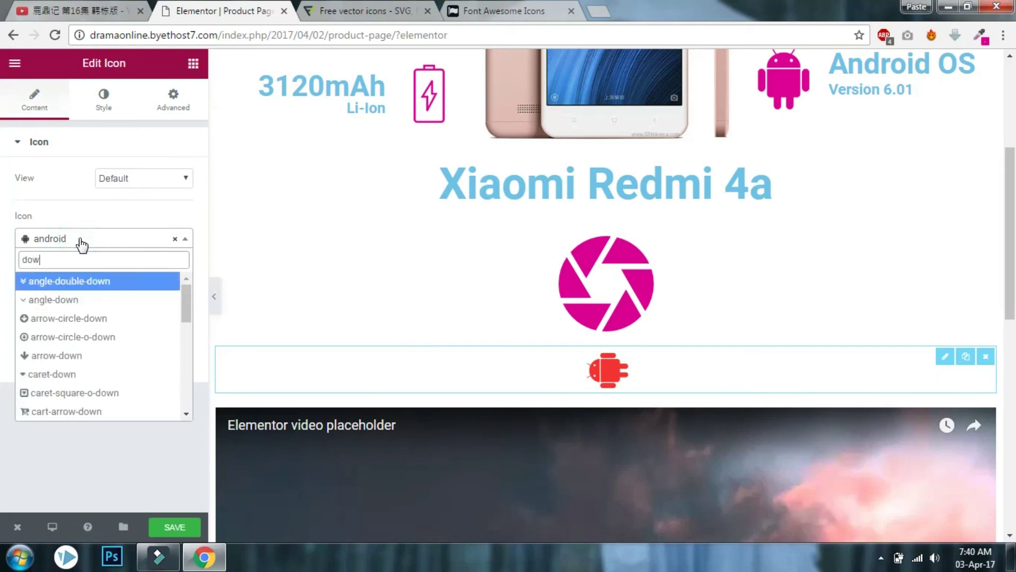
left_click(96, 280)
Try the Framed and Stacked views on the arrow icon, settling on Framed with a Circle shape
left_click(141, 180)
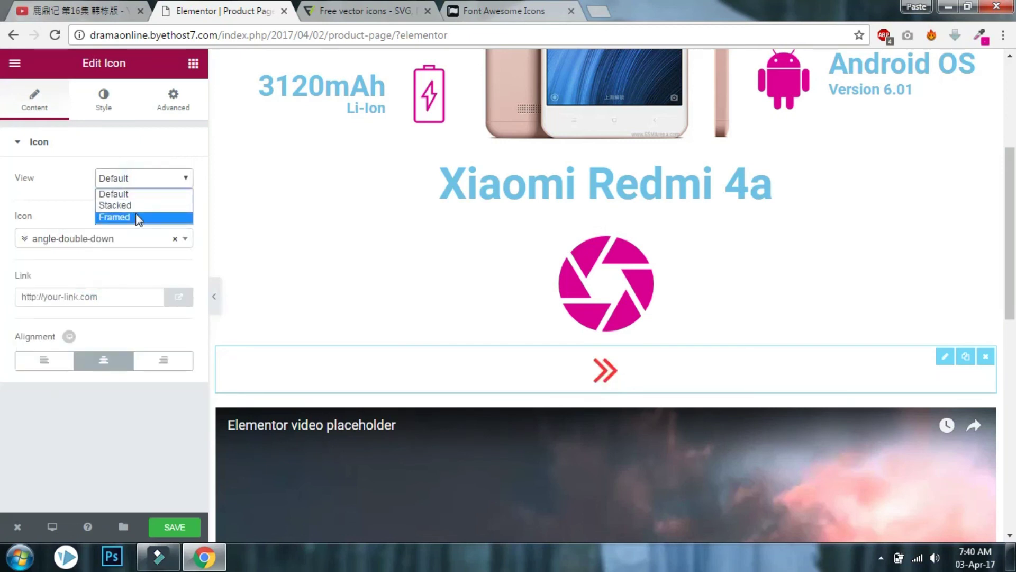
left_click(136, 218)
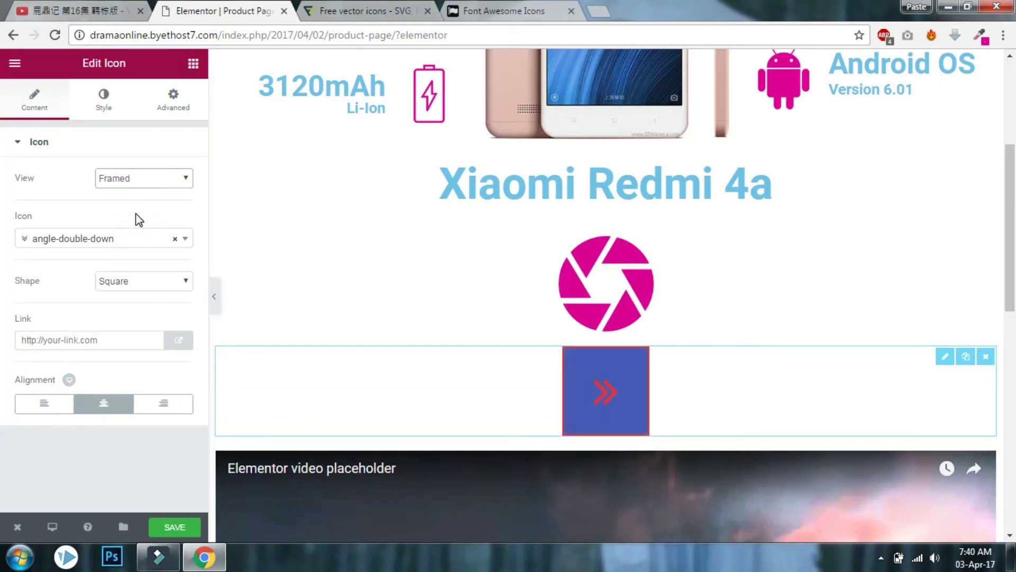
left_click(126, 178)
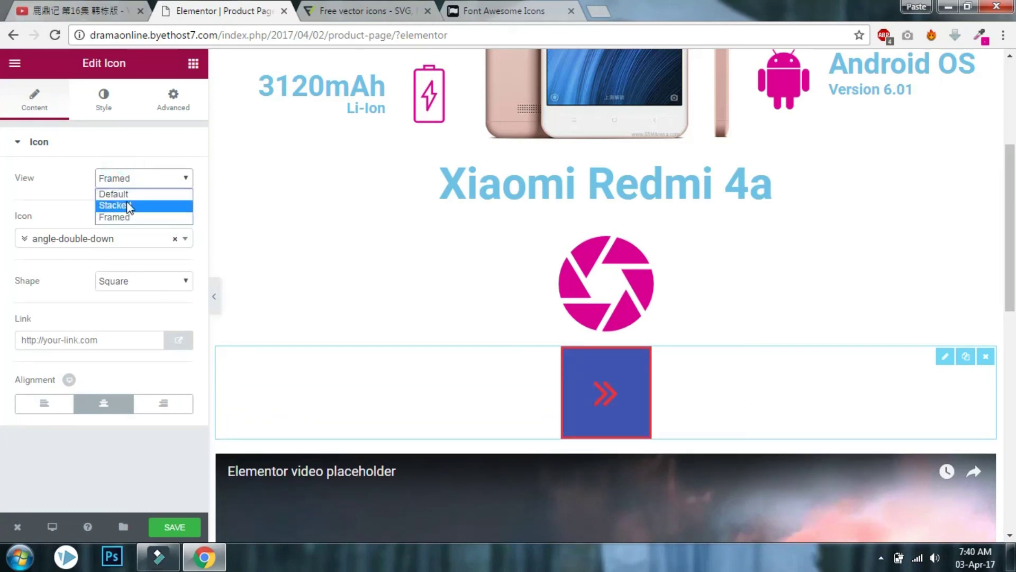
left_click(129, 205)
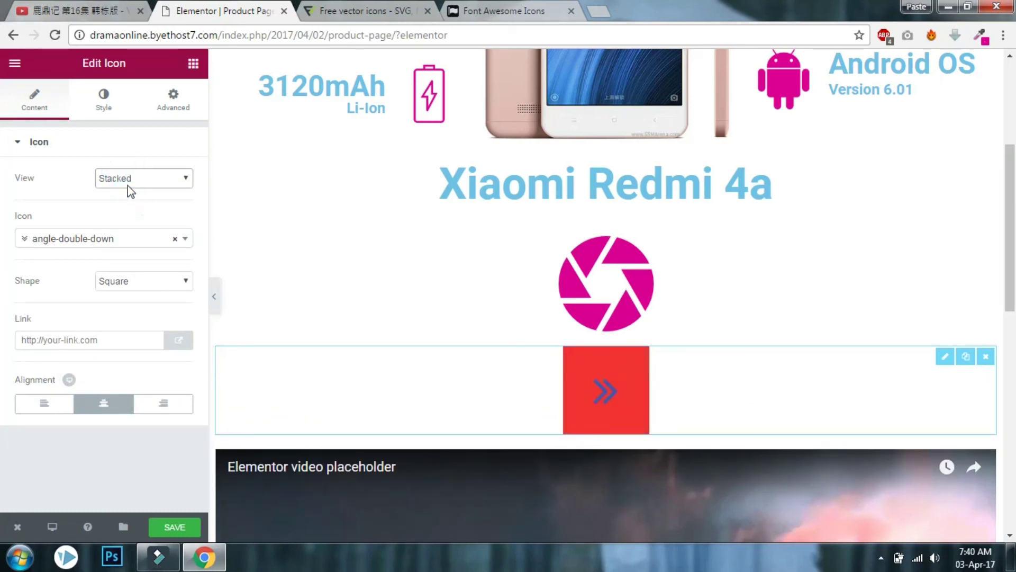
left_click(128, 182)
left_click(135, 218)
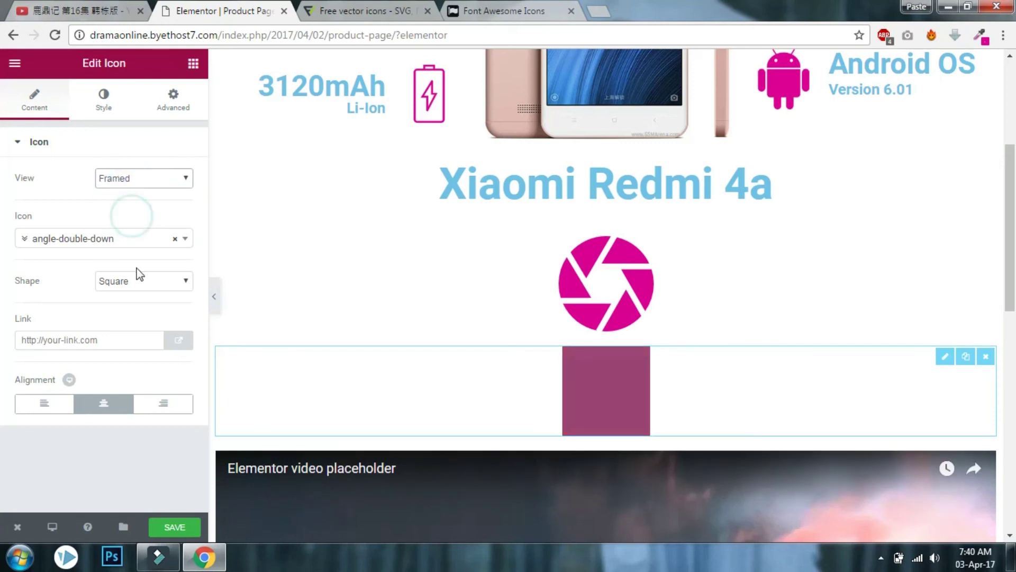
left_click(141, 283)
left_click(138, 297)
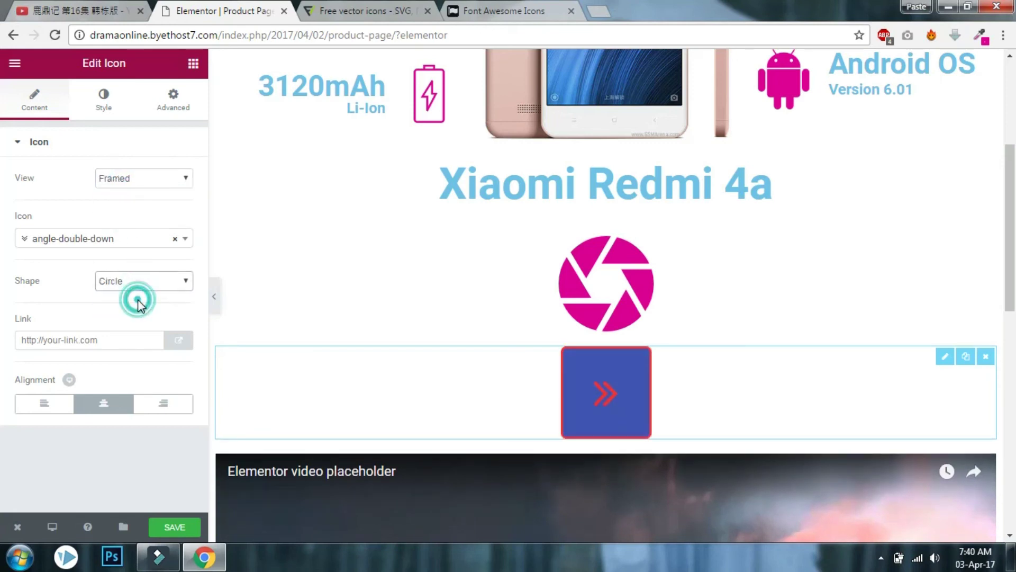
Set the framed arrow icon's rotation to 0 and clear its secondary color
left_click(119, 107)
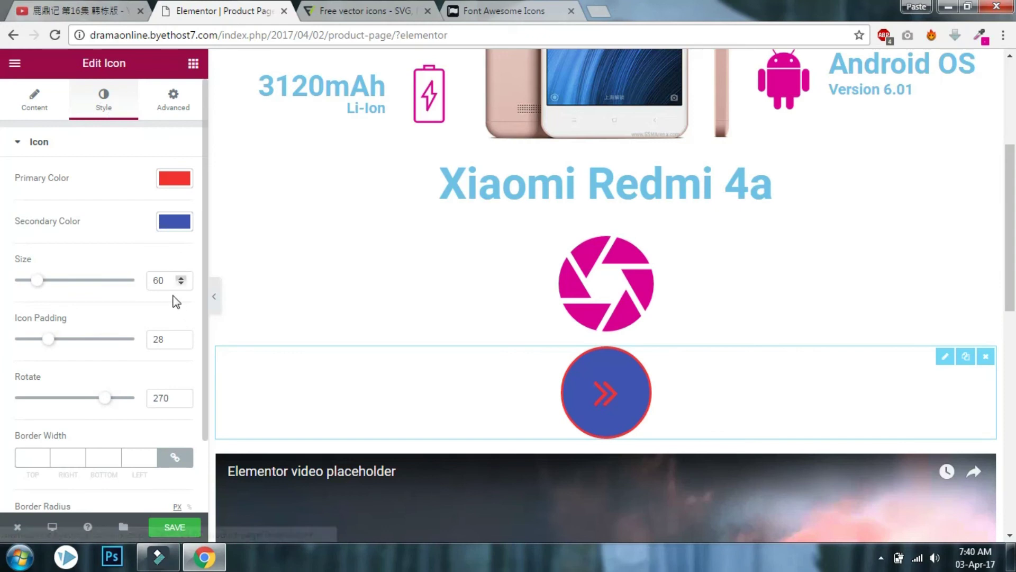
double_click(171, 400)
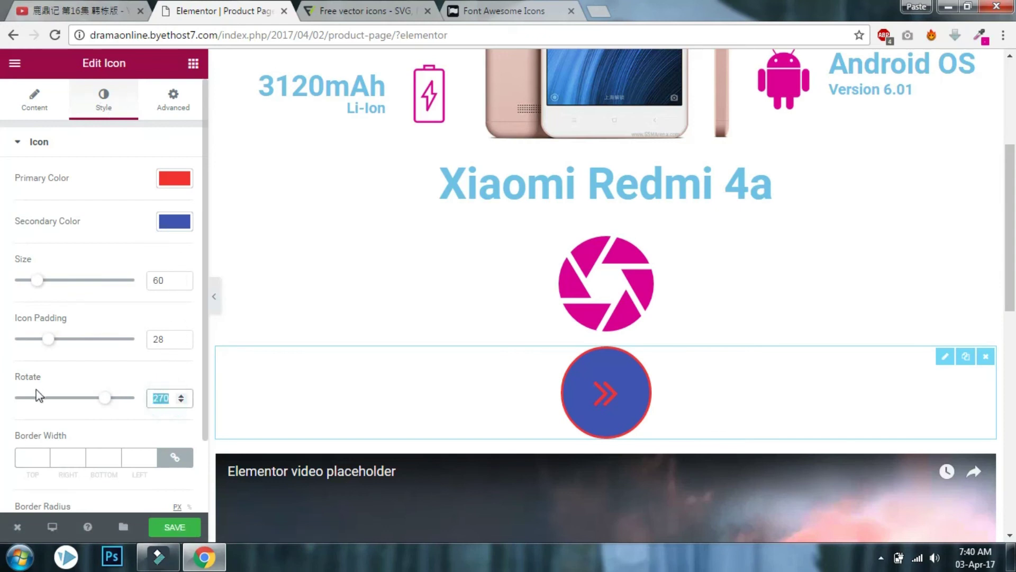
type("0")
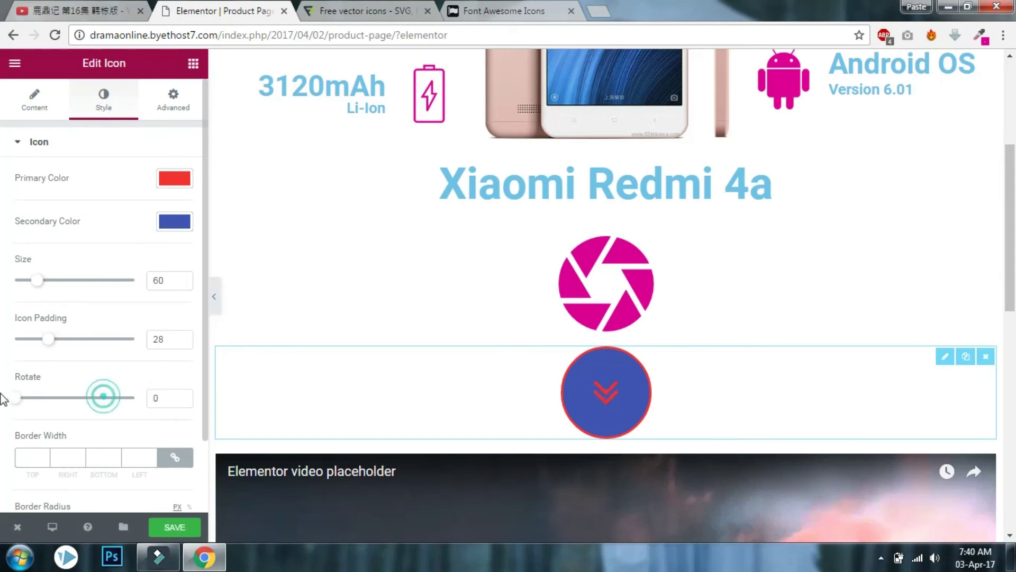
left_click(174, 226)
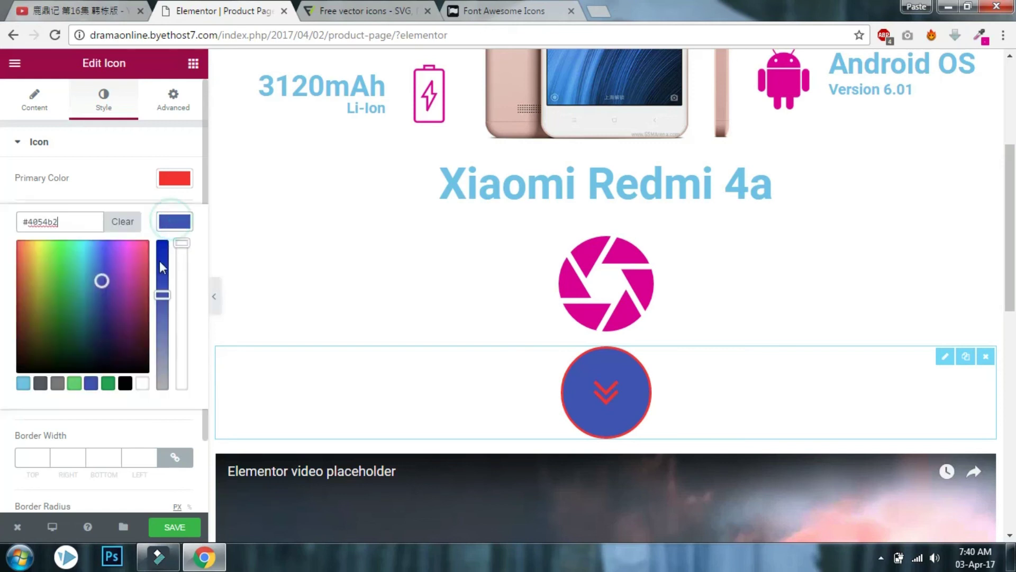
left_click(123, 221)
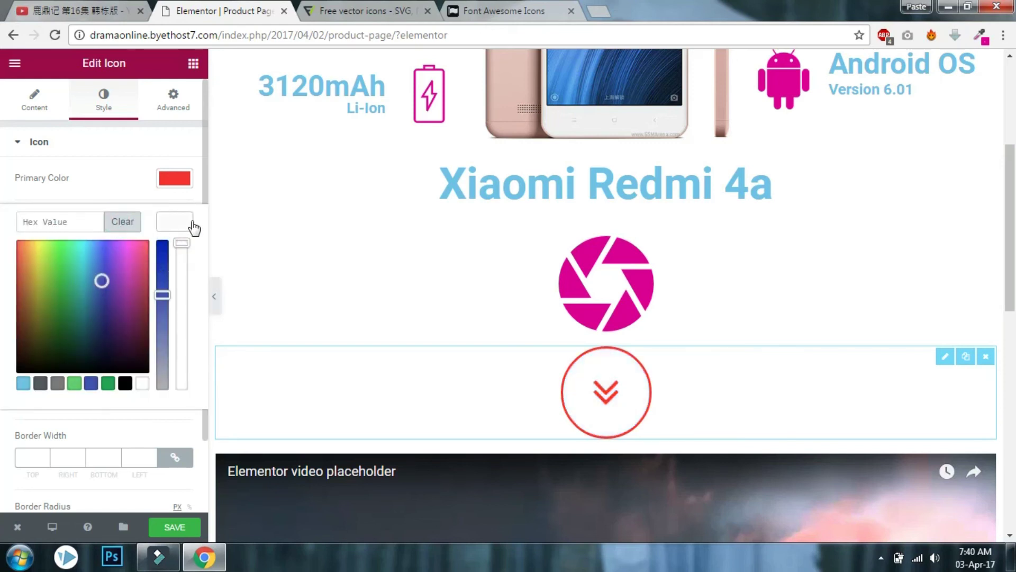
left_click(182, 220)
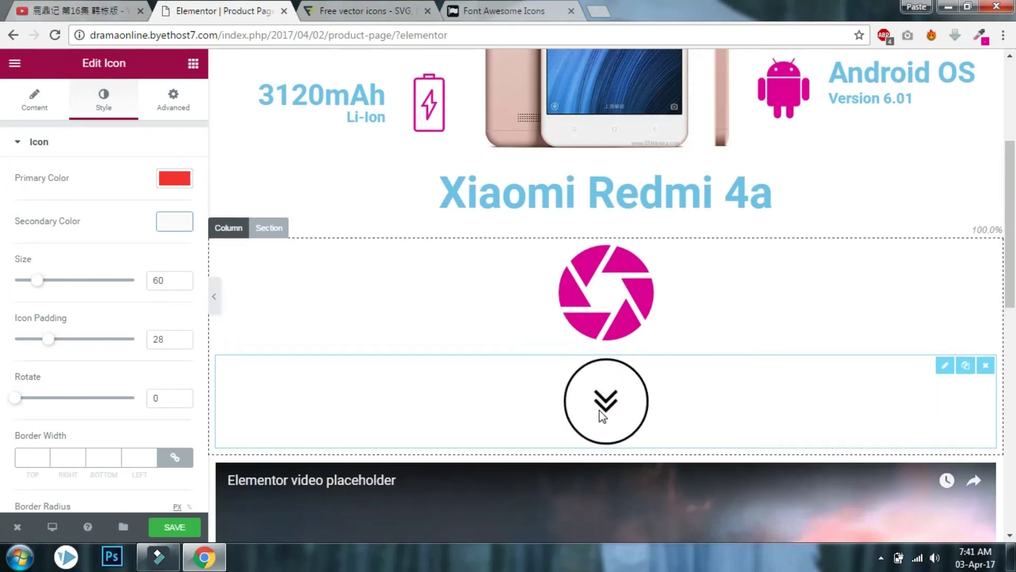
Review the circled arrow icon and its hover effect in the context of the whole product page
scroll(599, 411, "up", 5)
scroll(601, 413, "down", 10)
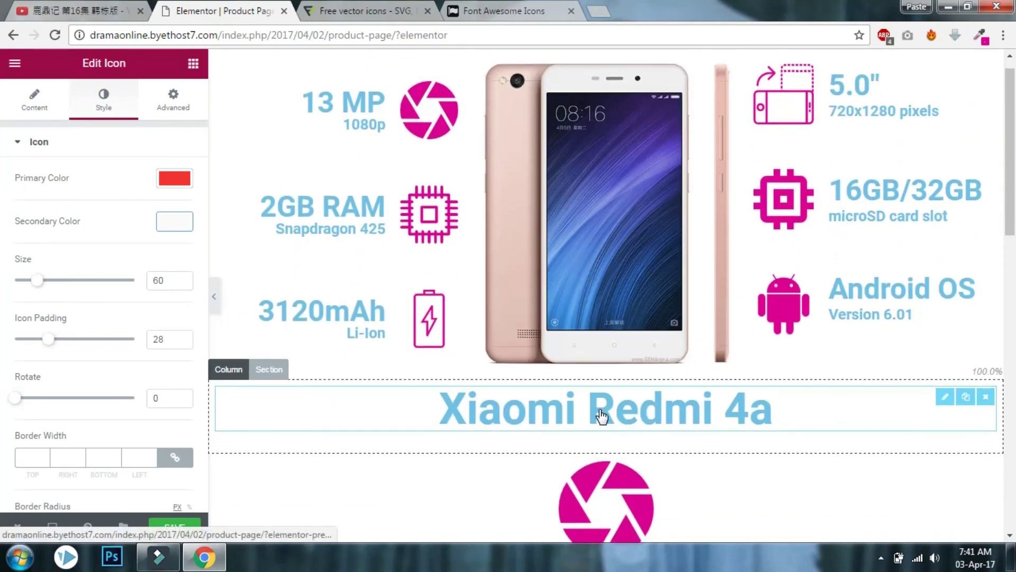
scroll(599, 409, "up", 2)
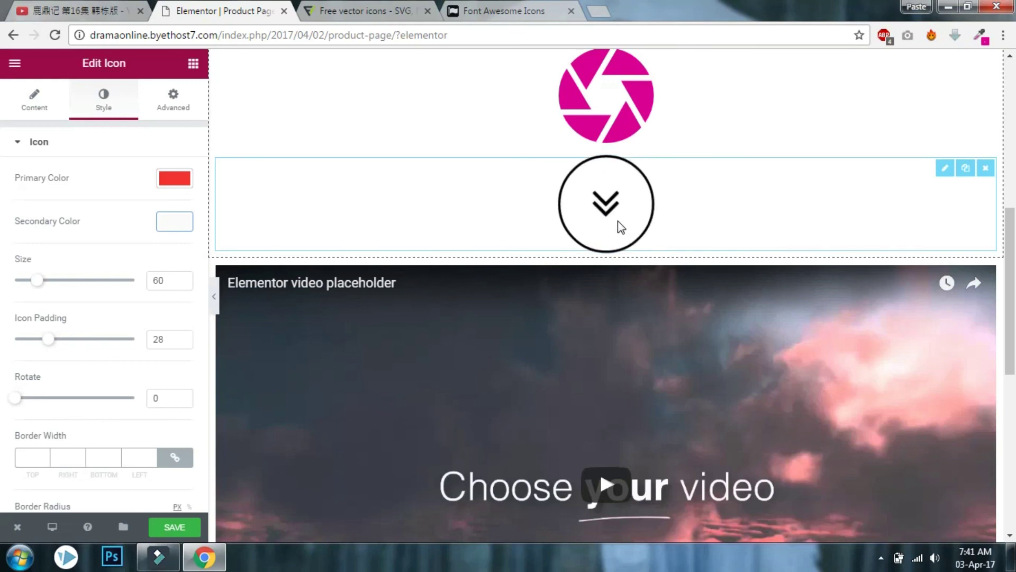
Search the icon list for "up" and change the circled arrow icon to angle-double-up
scroll(618, 221, "down", 8)
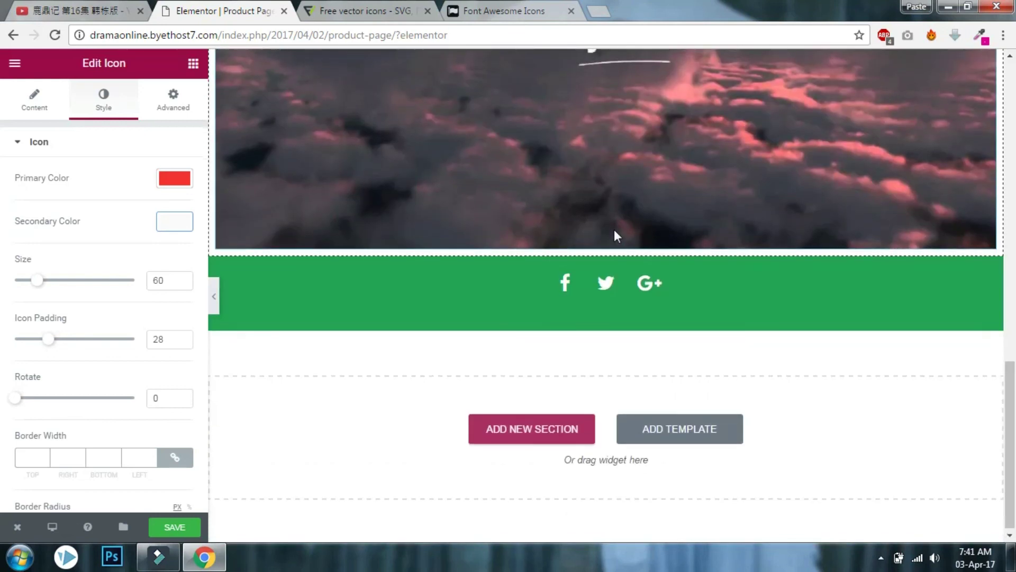
scroll(614, 229, "up", 12)
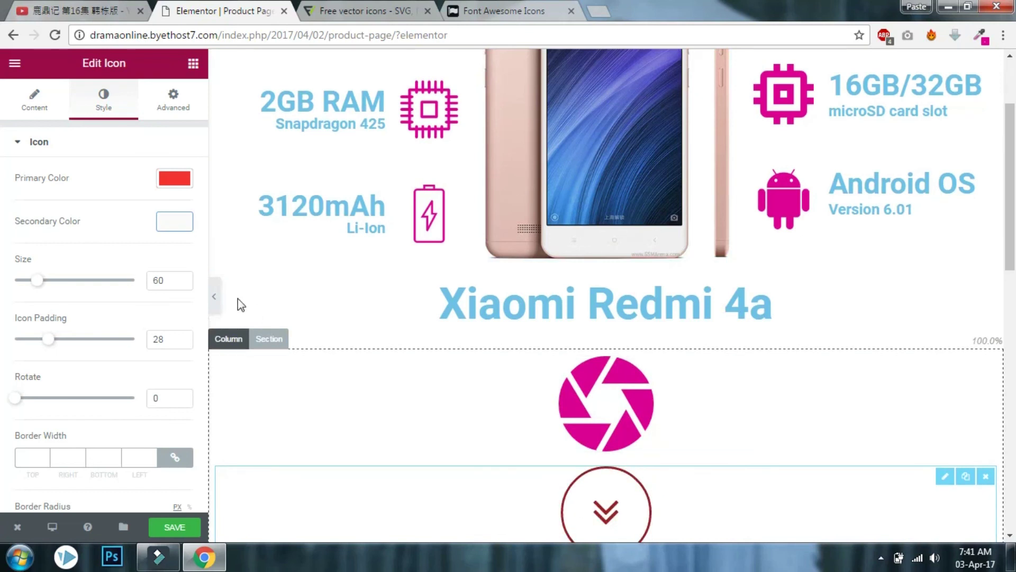
left_click(35, 104)
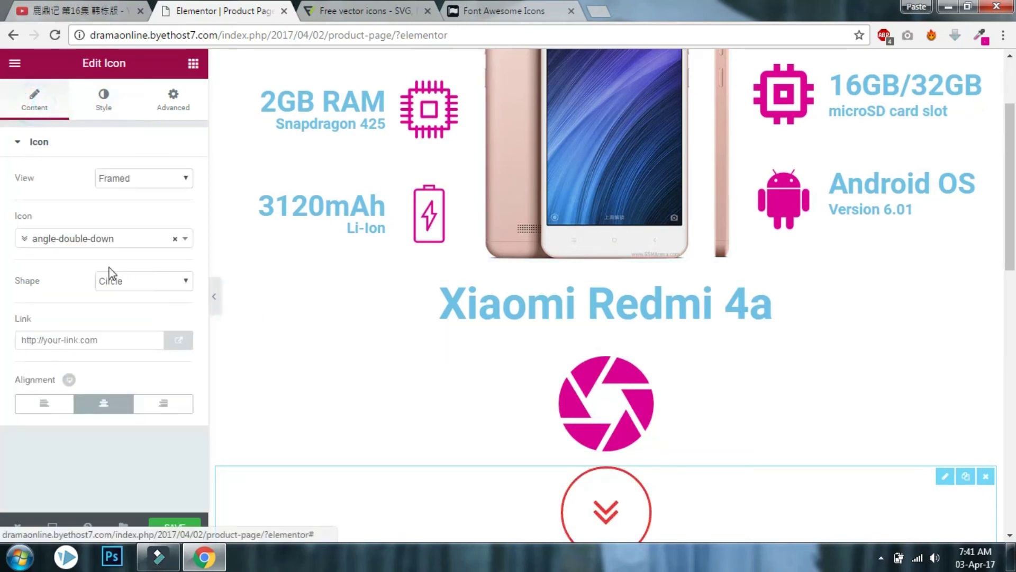
left_click(99, 238)
type("up")
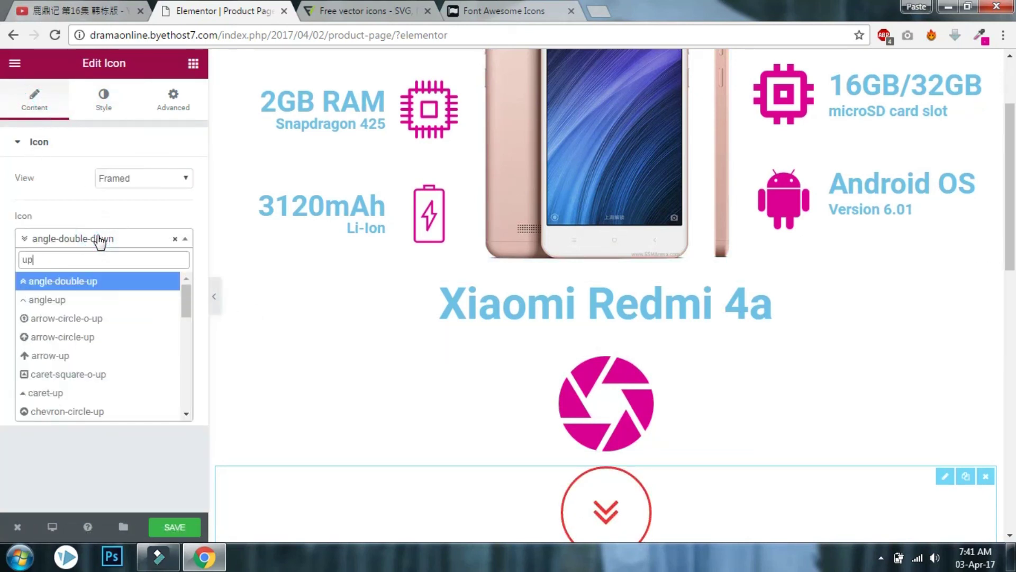
left_click(93, 281)
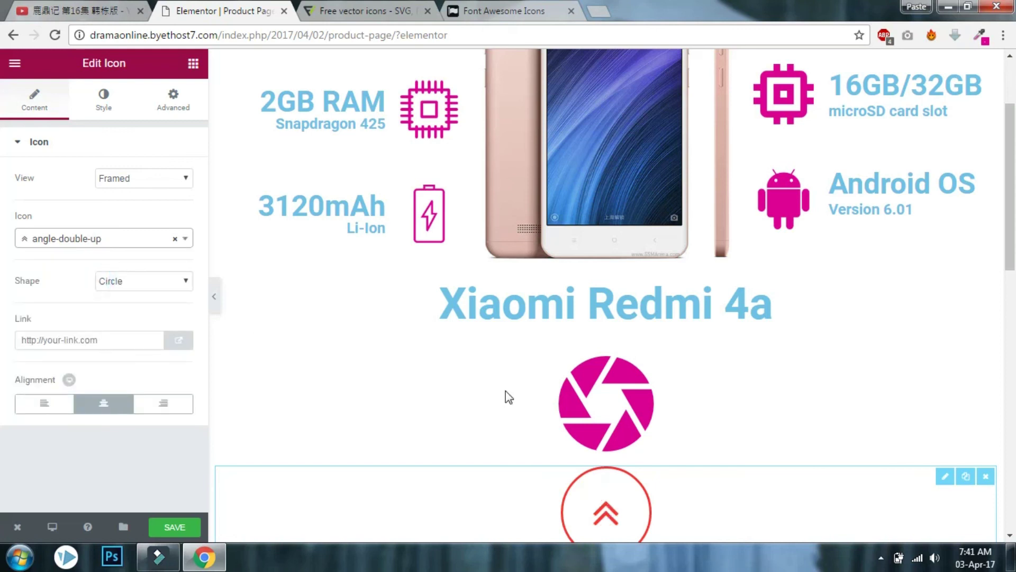
scroll(506, 391, "down", 3)
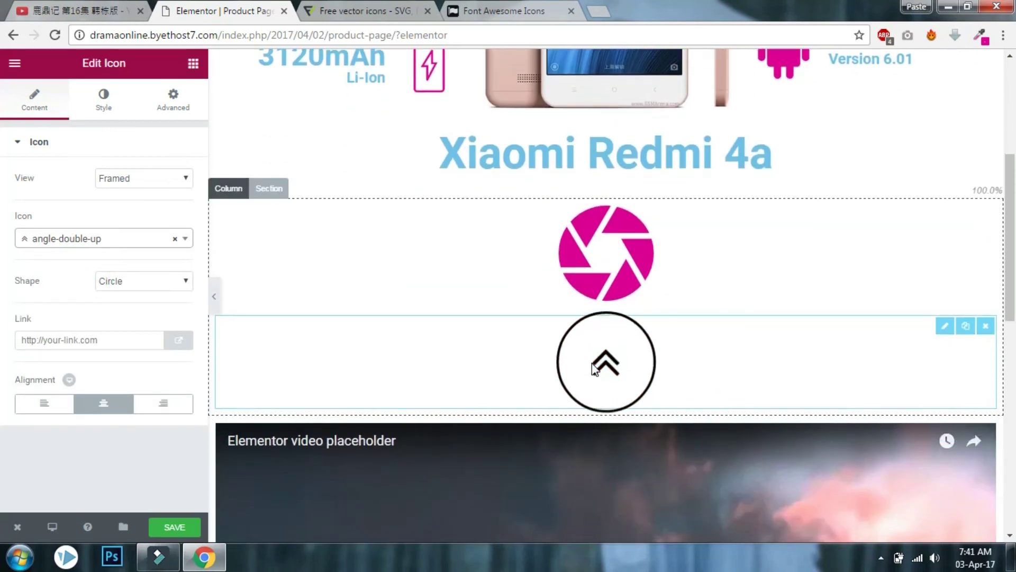
Add a new section with three equal columns below the green social icons bar
scroll(593, 366, "up", 5)
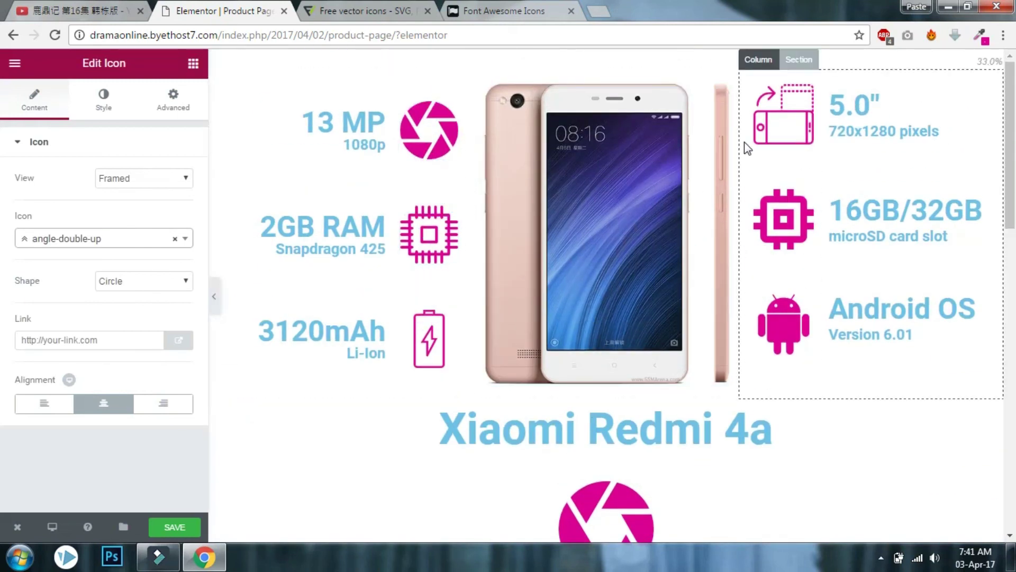
scroll(744, 143, "down", 7)
scroll(745, 154, "down", 6)
scroll(745, 155, "up", 6)
scroll(745, 155, "down", 9)
scroll(742, 154, "up", 8)
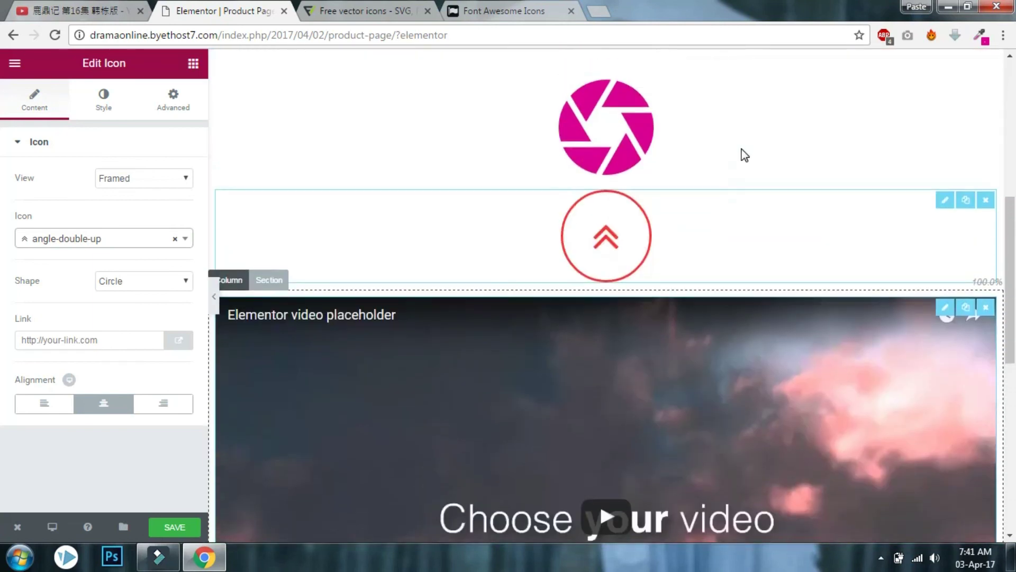
scroll(736, 201, "down", 8)
left_click(554, 424)
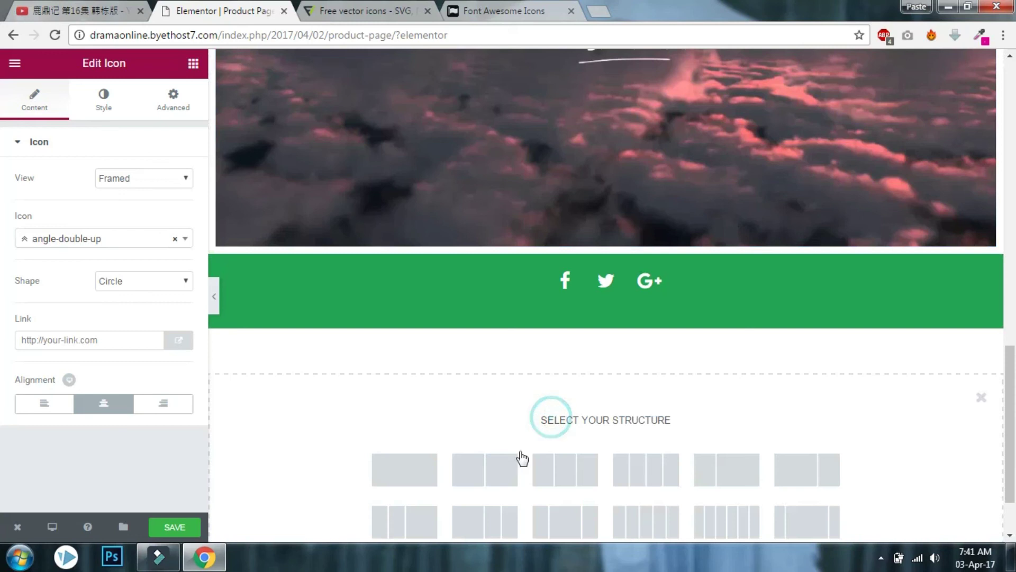
left_click(568, 474)
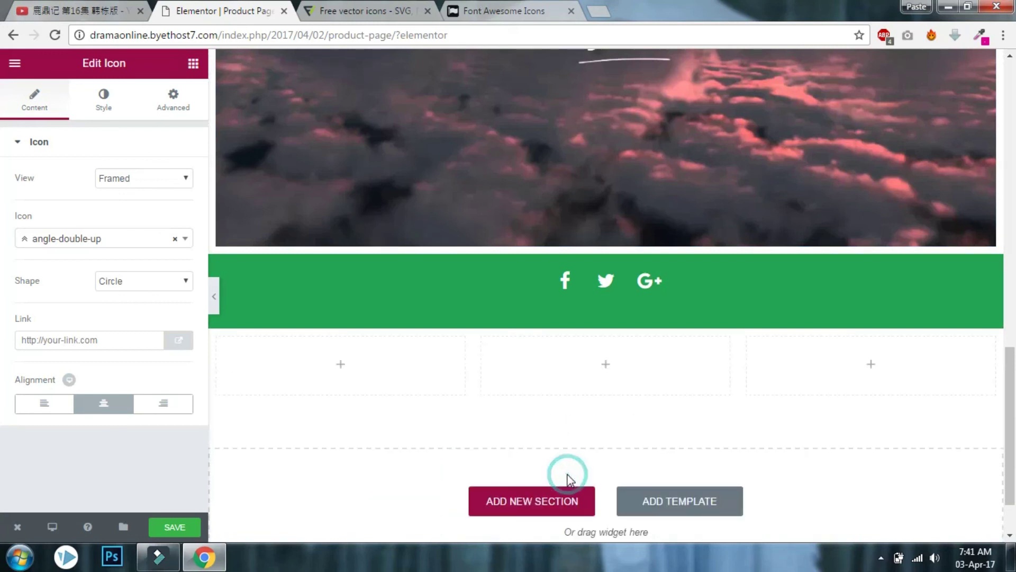
Place an Icon Box widget in the first column of the new three-column section
left_click(194, 63)
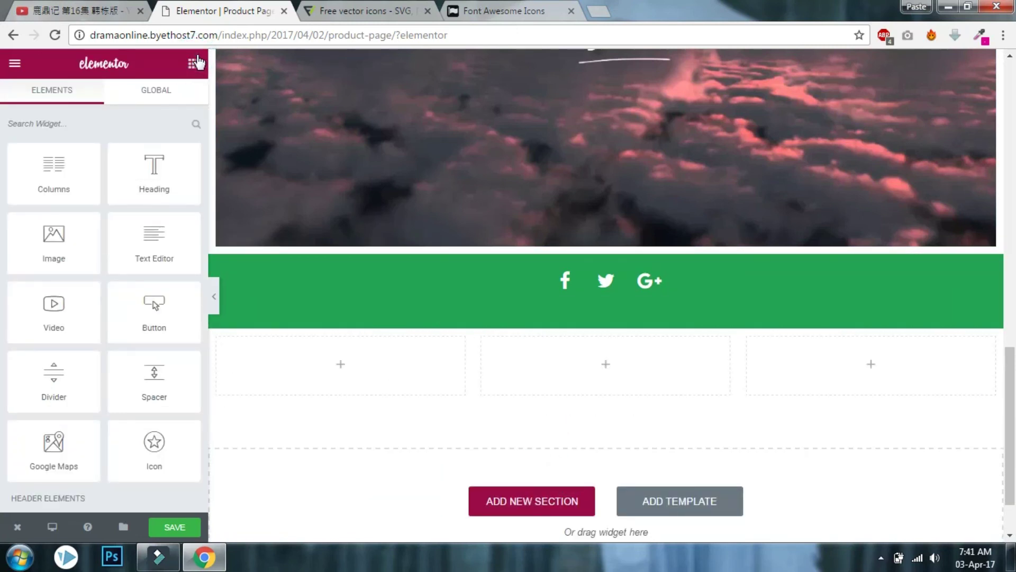
scroll(172, 233, "down", 5)
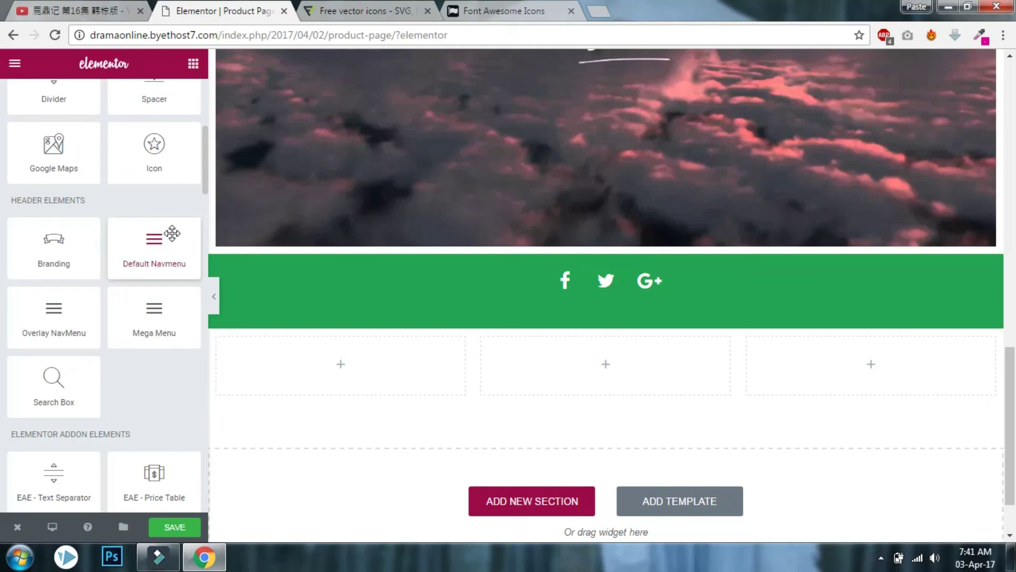
scroll(172, 233, "down", 7)
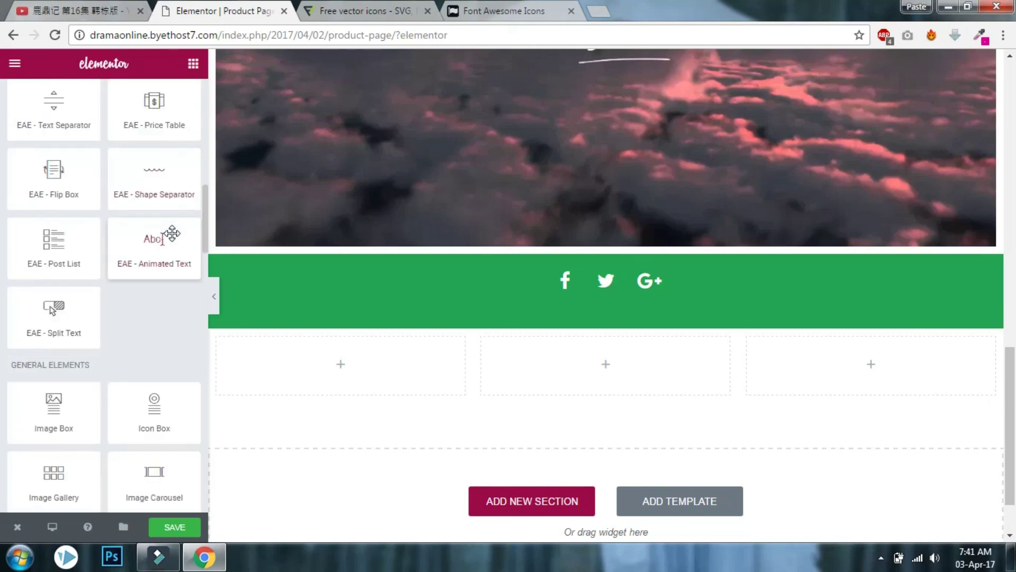
left_click_drag(155, 410, 350, 371)
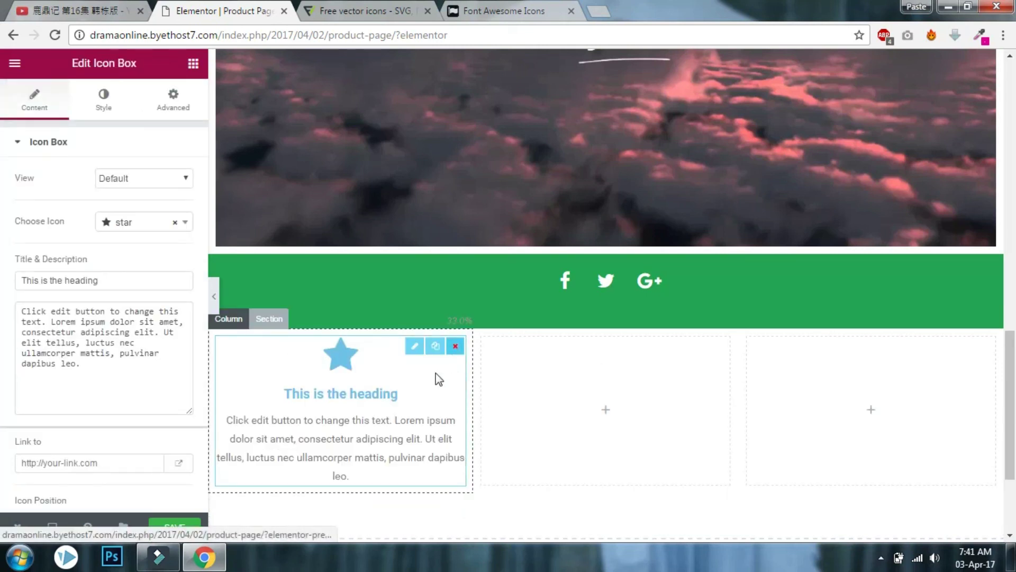
Set the icon box's icon to code and its title to "Web Development"
left_click(107, 225)
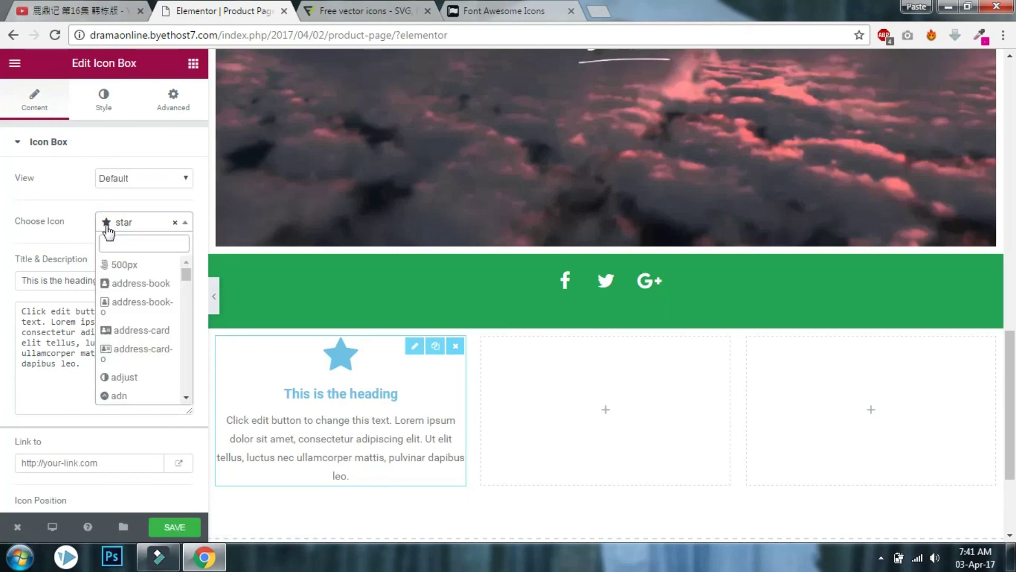
type("code")
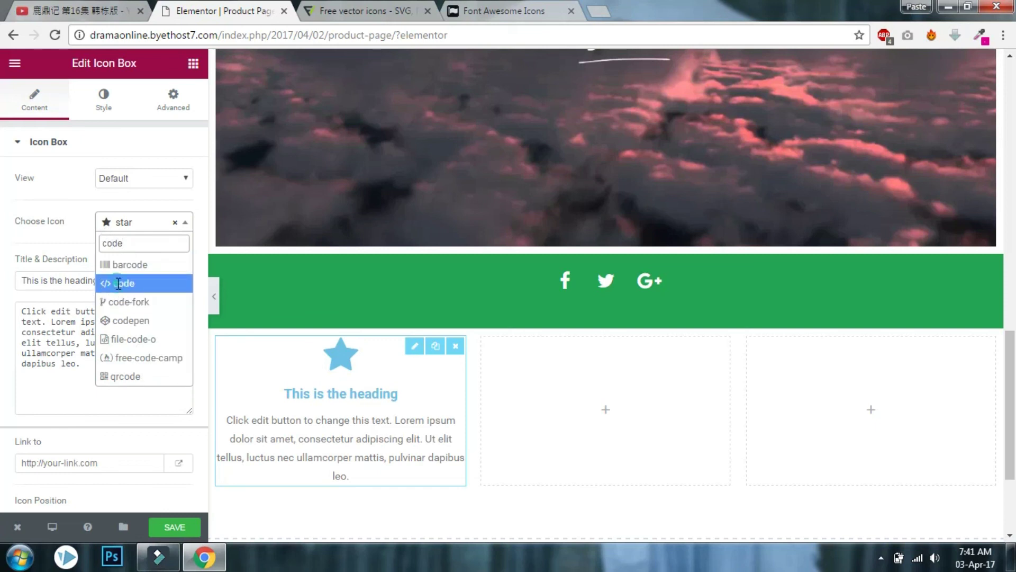
left_click(118, 283)
left_click_drag(132, 283, 7, 369)
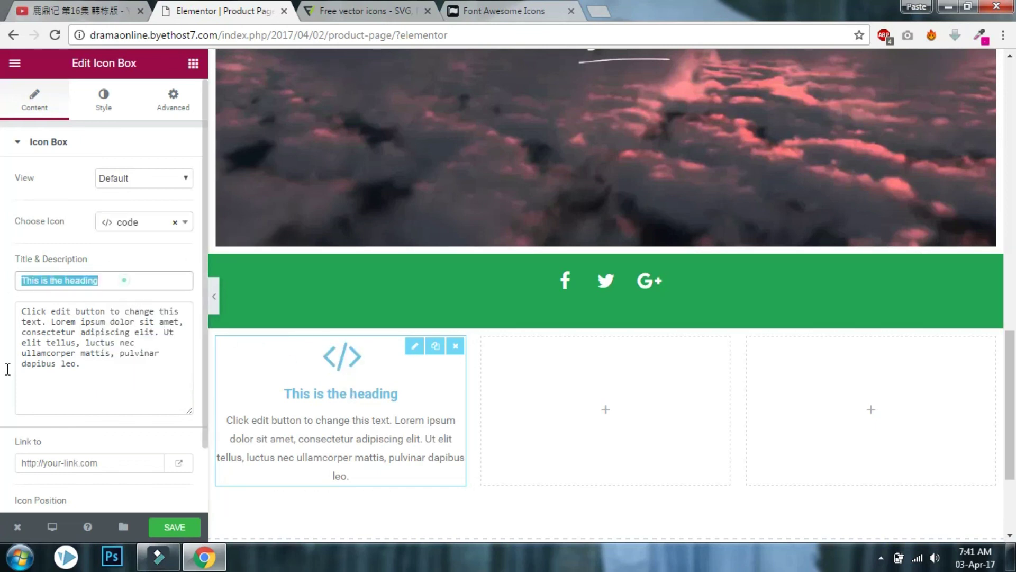
type("We")
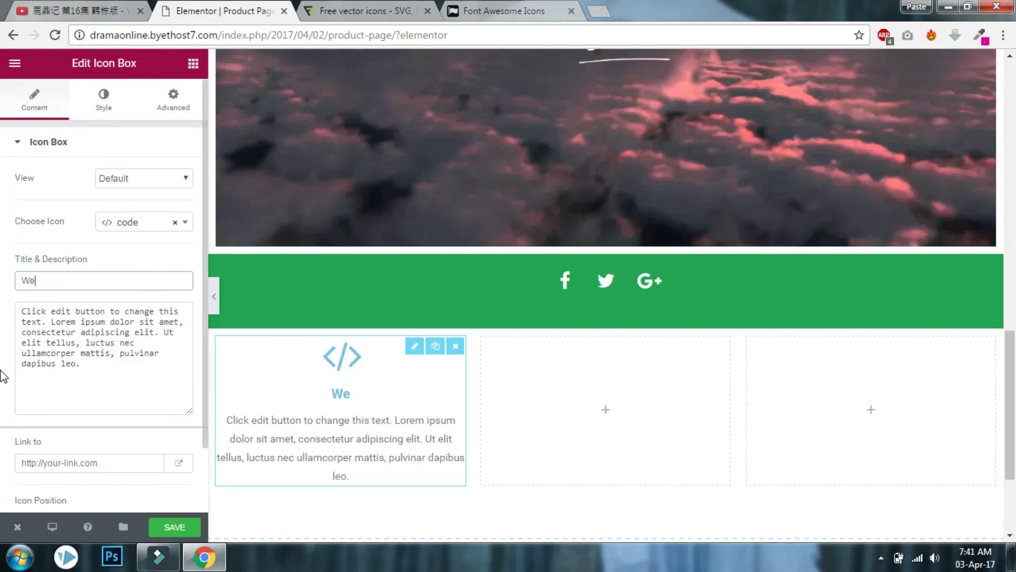
type("b Development")
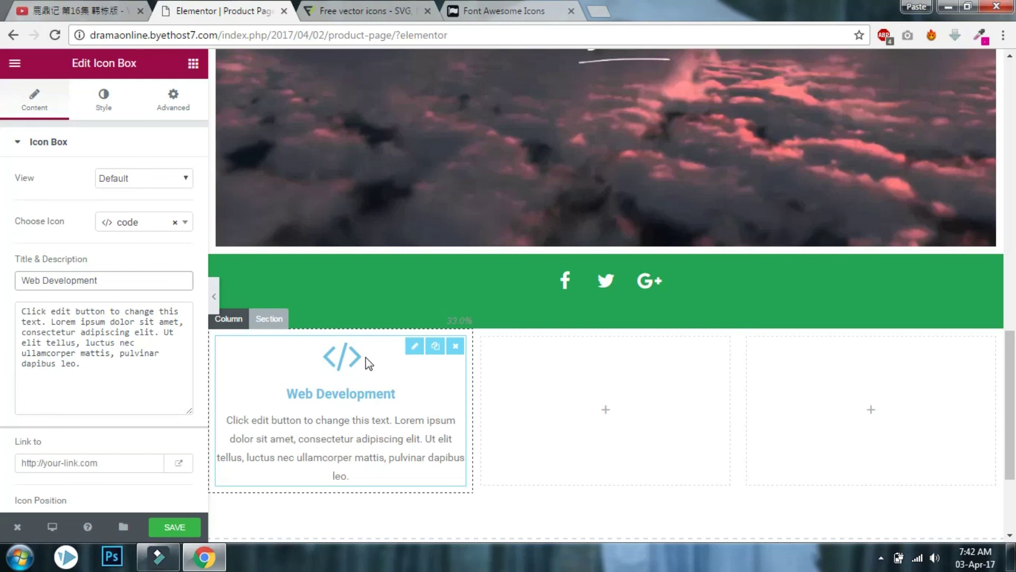
Place an Icon widget in the middle column, beside the Web Development icon box
scroll(369, 363, "down", 1)
scroll(369, 363, "up", 2)
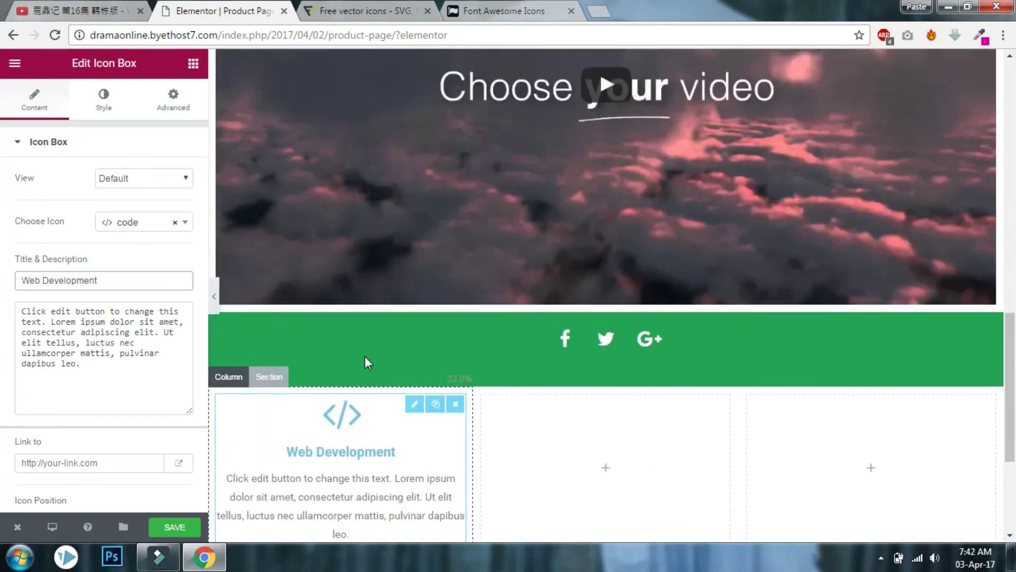
scroll(369, 363, "down", 3)
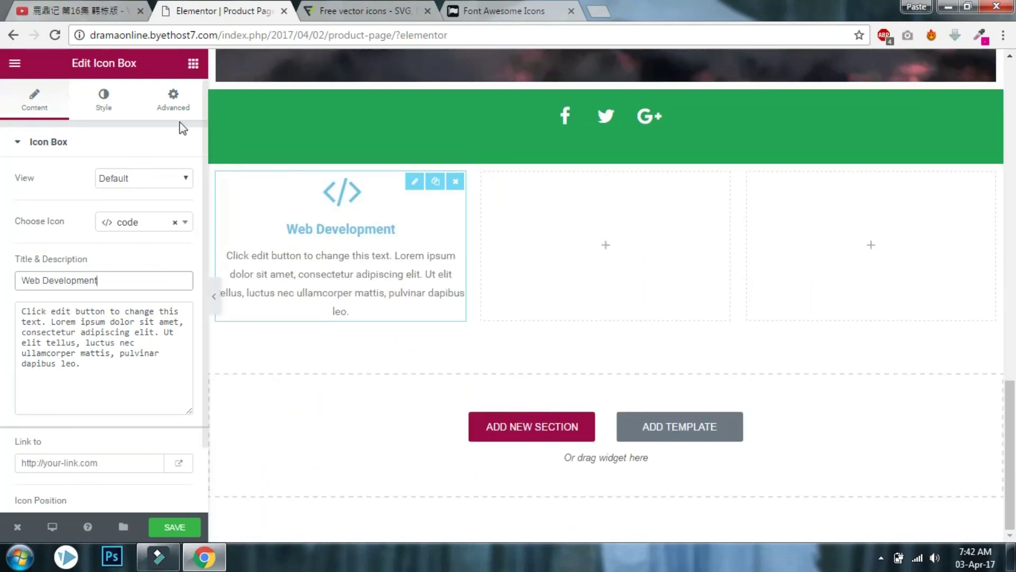
left_click(192, 63)
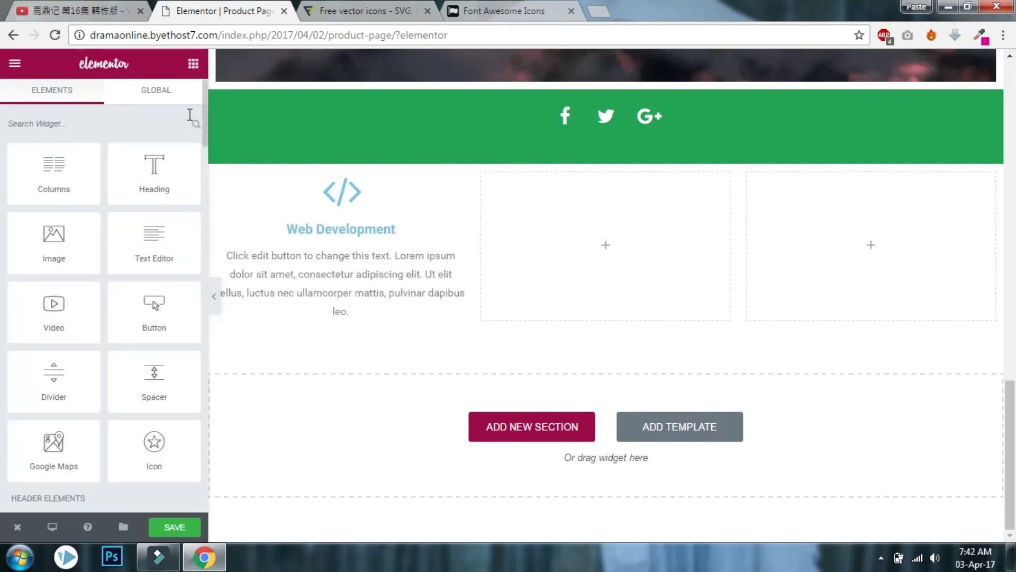
scroll(527, 267, "up", 8)
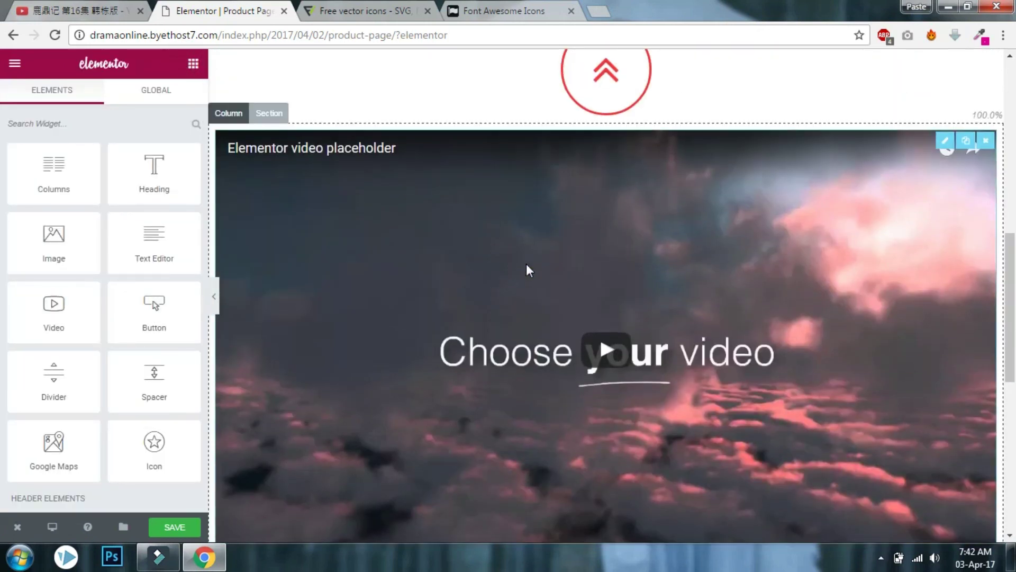
scroll(526, 264, "down", 8)
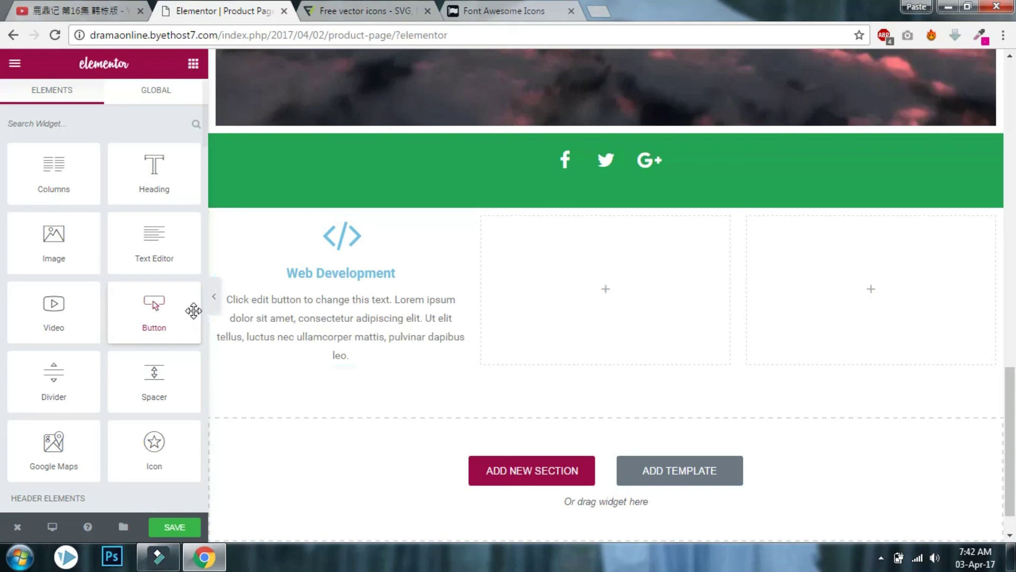
left_click_drag(154, 441, 652, 260)
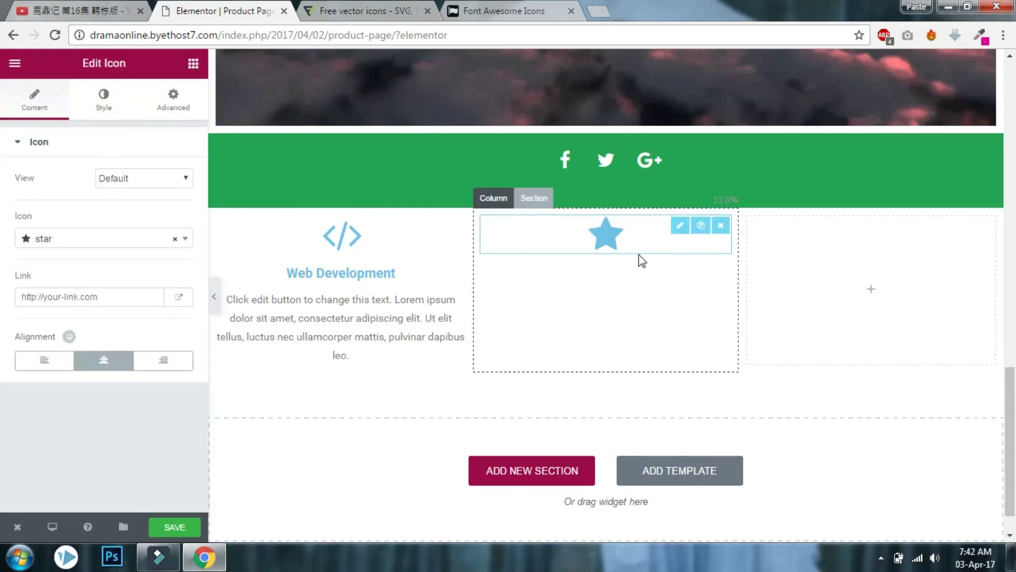
Search the icon list for "user" and change the middle column's star icon to user-circle
left_click(138, 249)
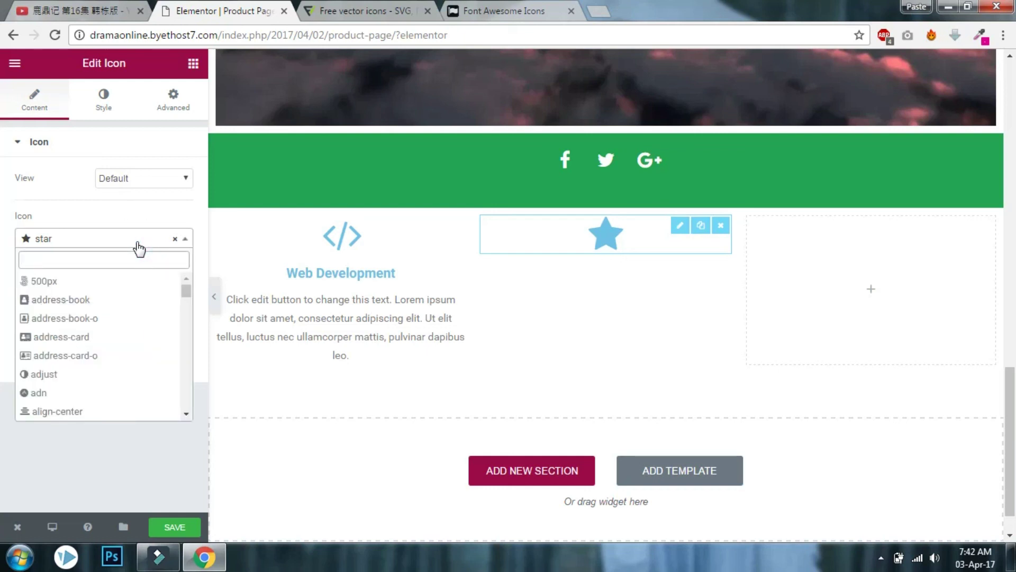
type("user")
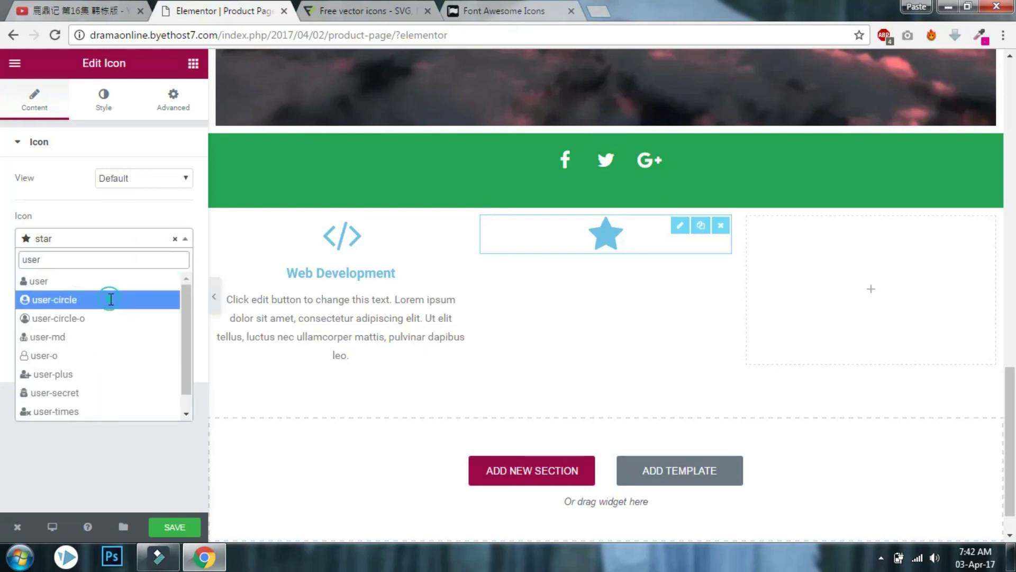
left_click(111, 300)
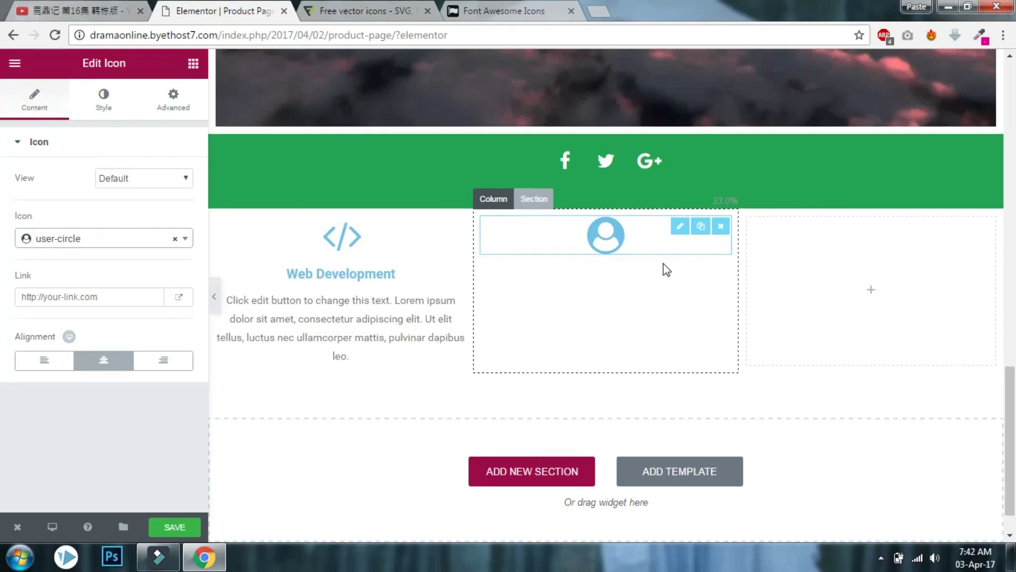
scroll(664, 267, "up", 4)
scroll(664, 269, "up", 12)
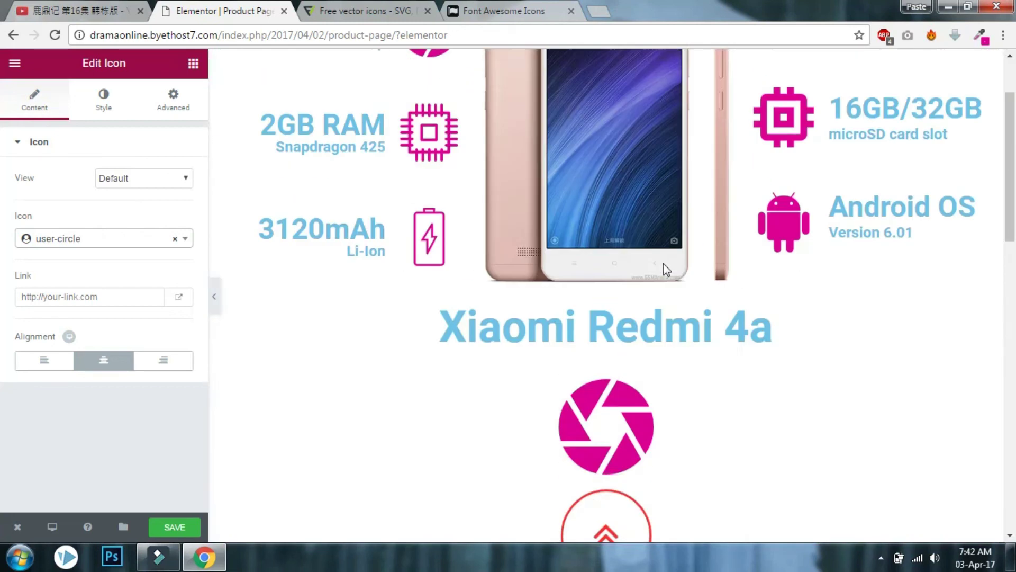